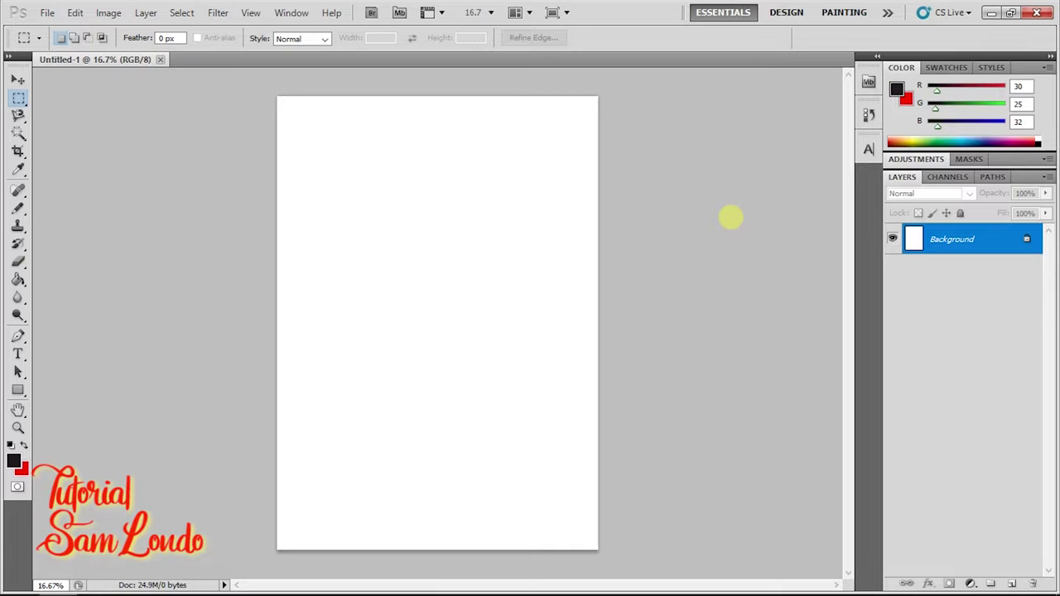
Drag IMG_20210108_083812 from the Pictures folder onto the Photoshop canvas and place it as a layer.
left_click(112, 13)
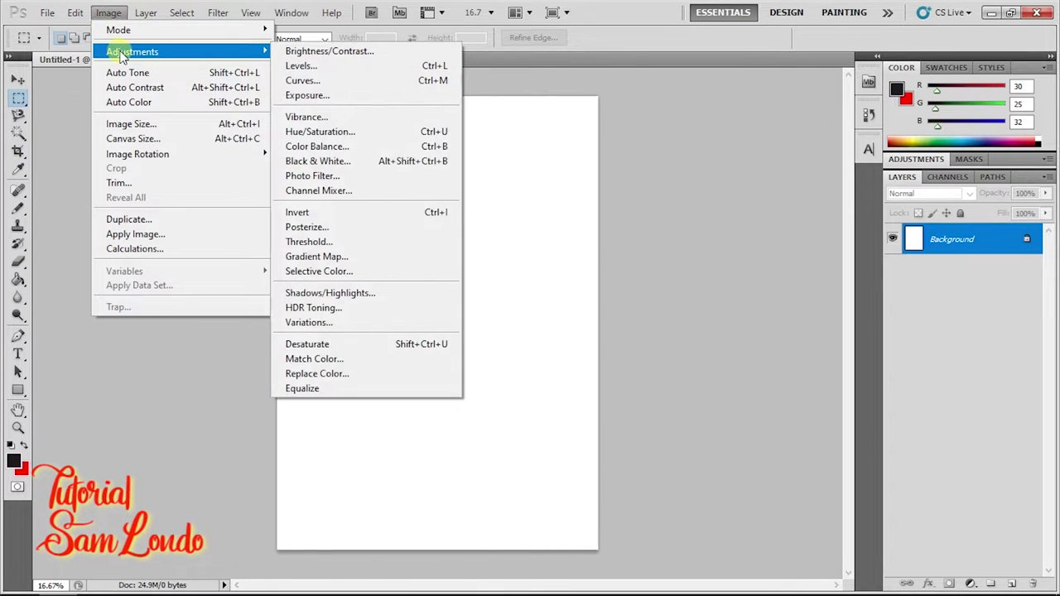
mouse_move(133, 51)
left_click(646, 37)
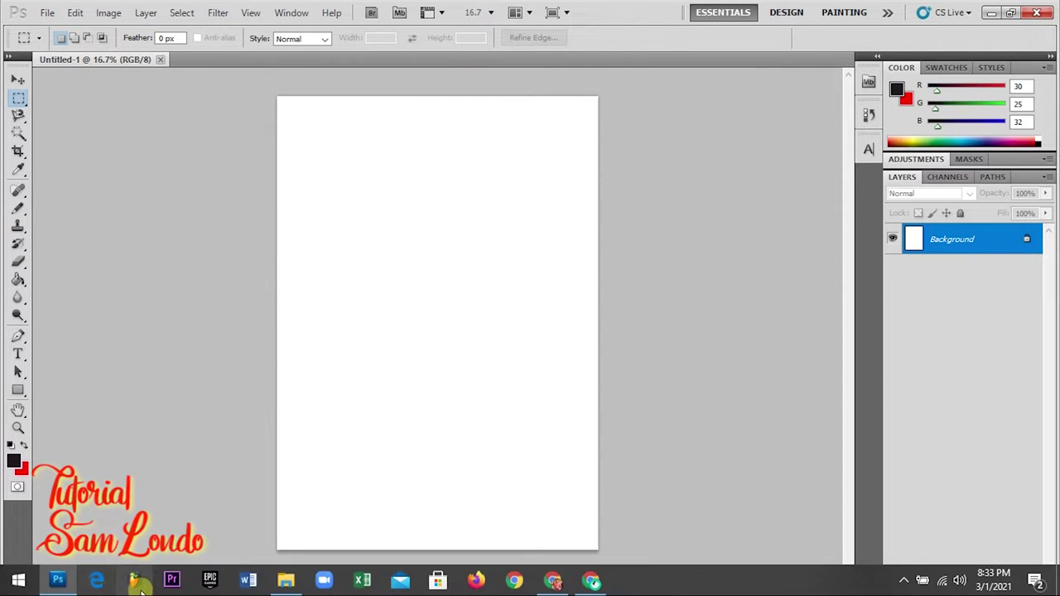
left_click(285, 579)
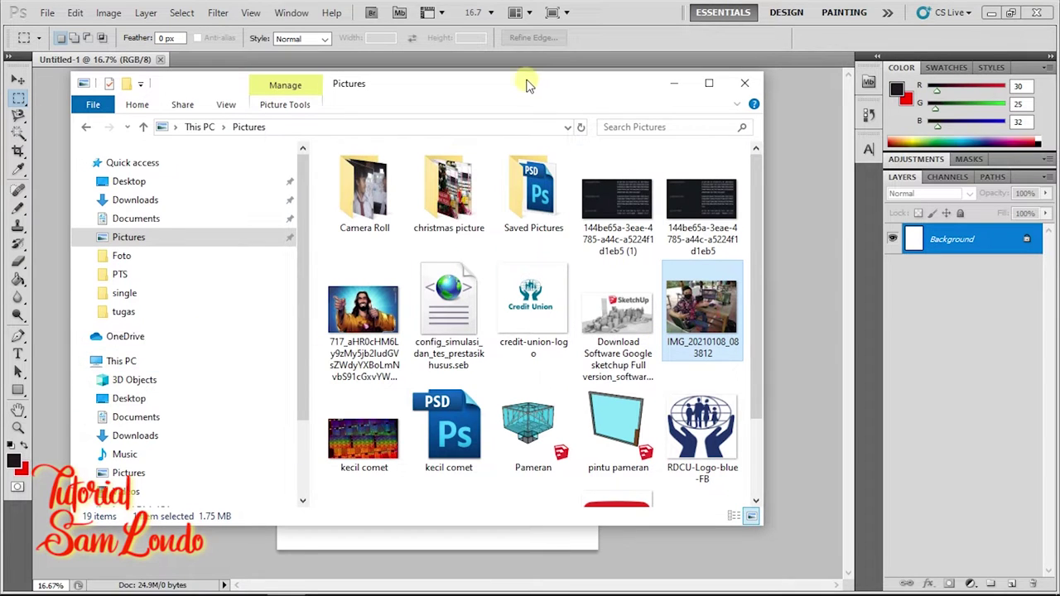
left_click_drag(525, 83, 810, 150)
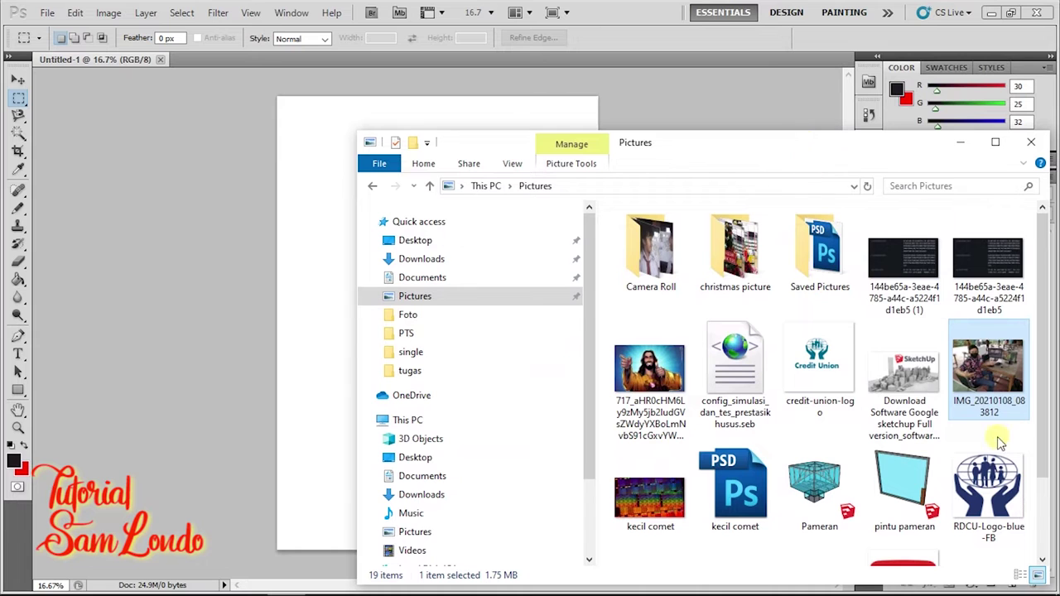
mouse_move(982, 369)
left_mouse_down()
mouse_move(501, 410)
mouse_move(336, 340)
left_mouse_up()
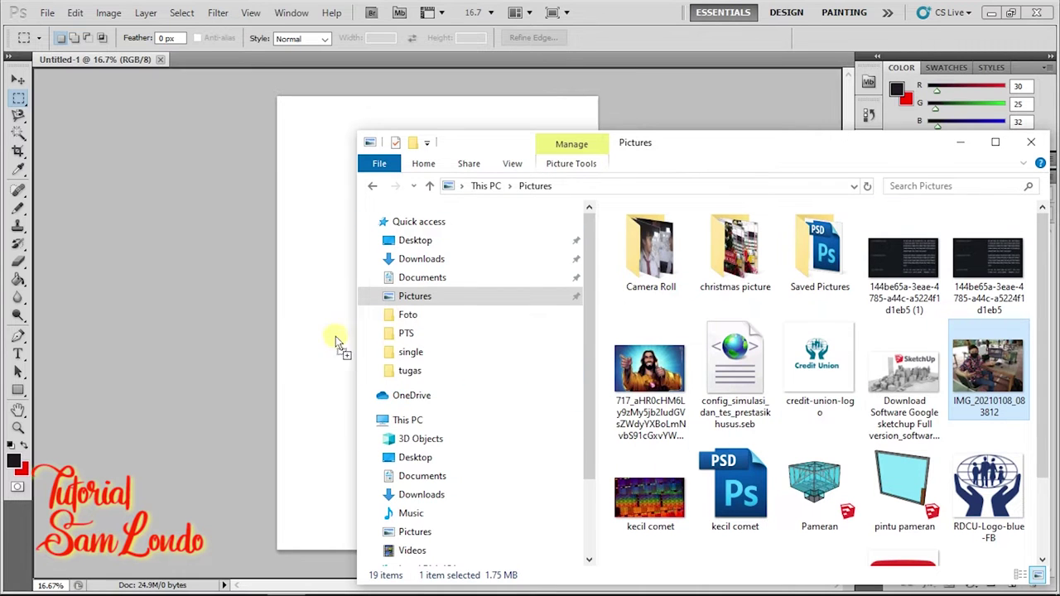
left_click_drag(311, 299, 311, 298)
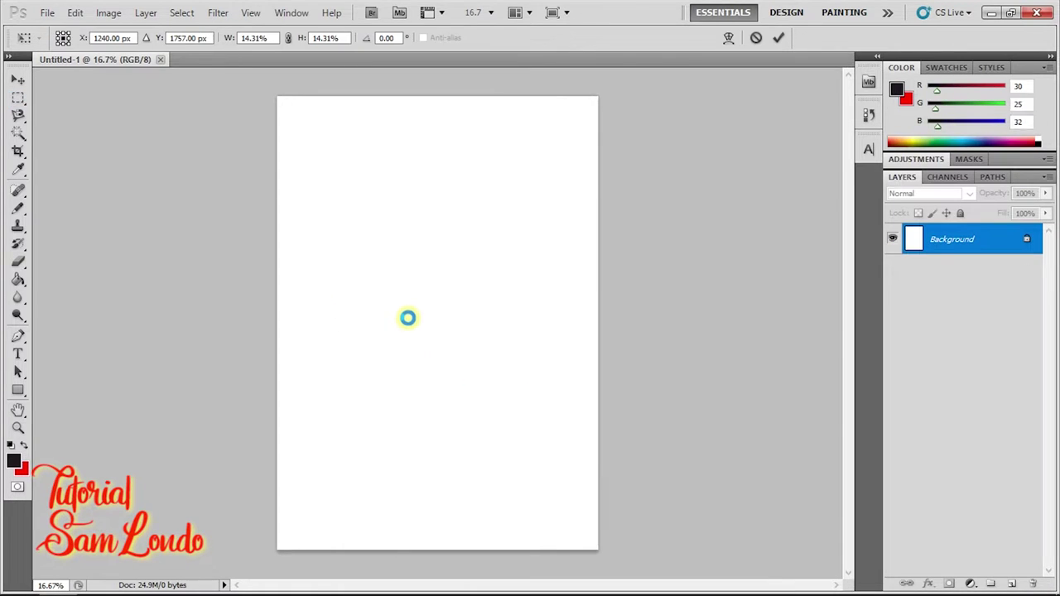
key("Return")
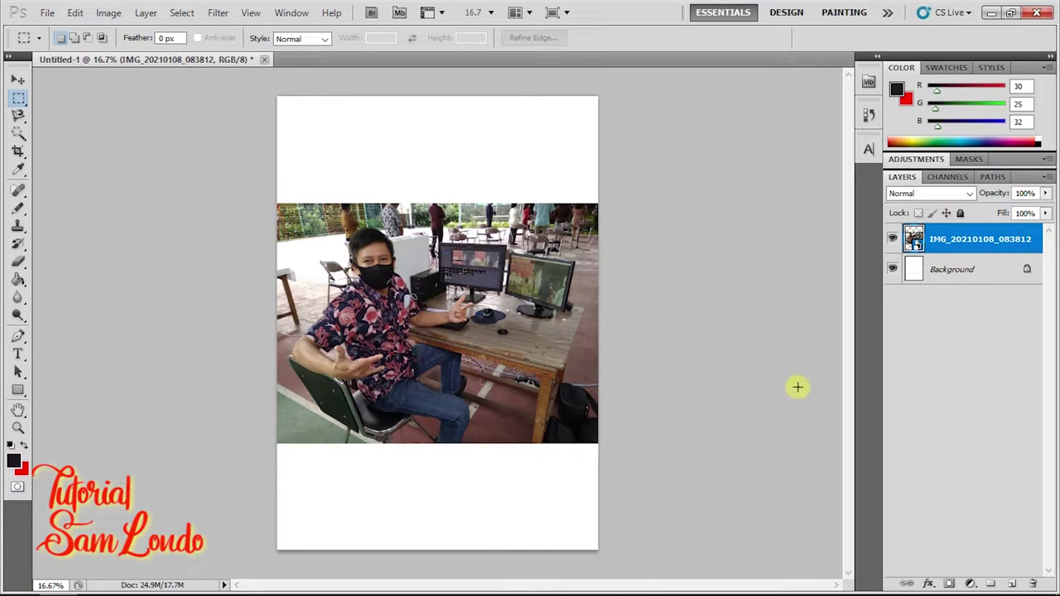
Move the photo up and rotate the canvas to landscape with Image Rotation.
left_click(18, 79)
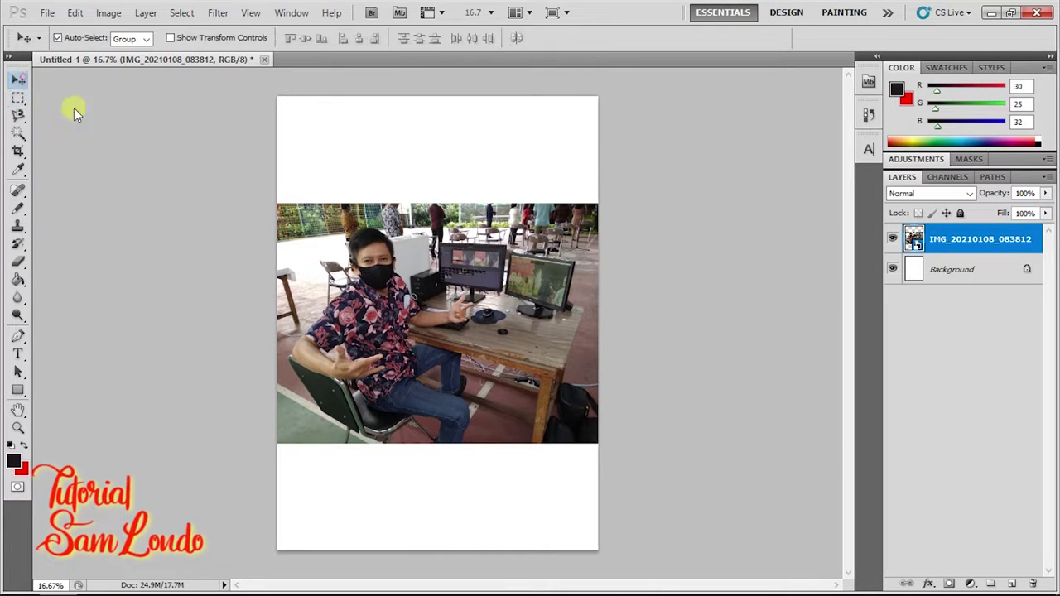
mouse_move(381, 257)
left_mouse_down()
mouse_move(390, 153)
mouse_move(383, 164)
left_mouse_up()
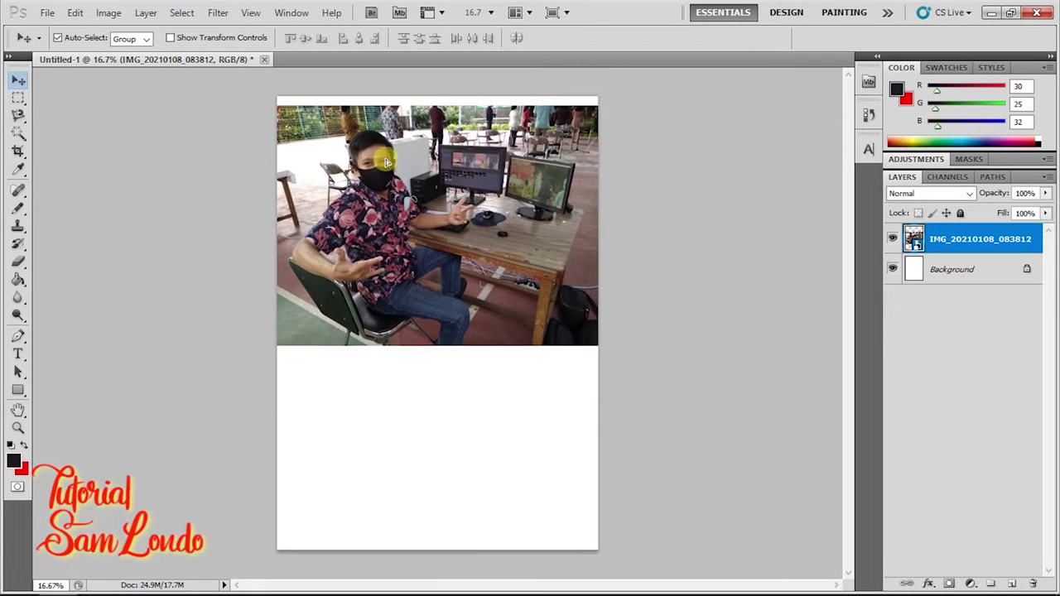
left_click(101, 14)
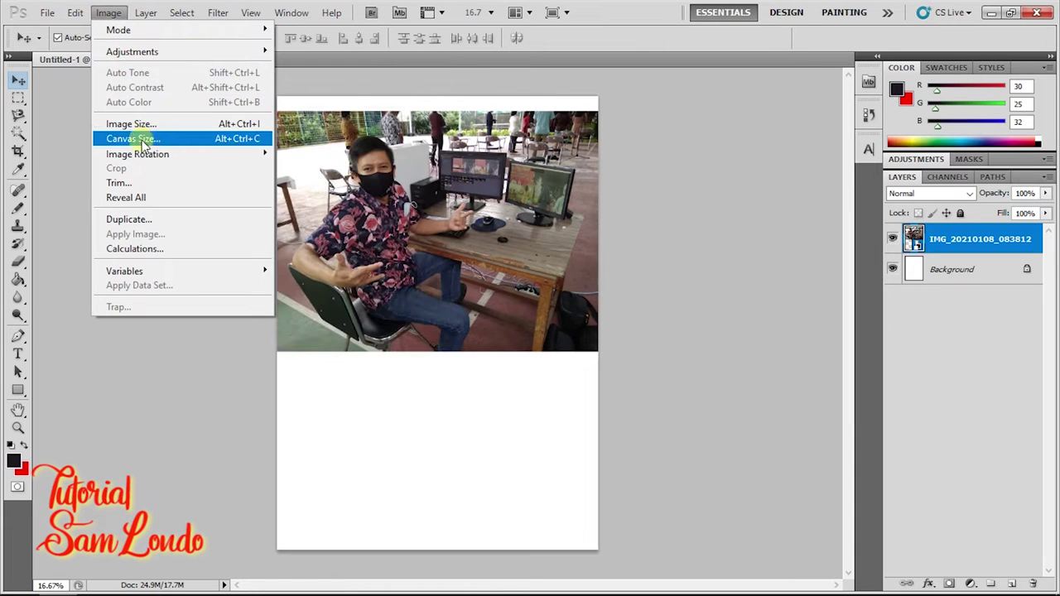
mouse_move(137, 154)
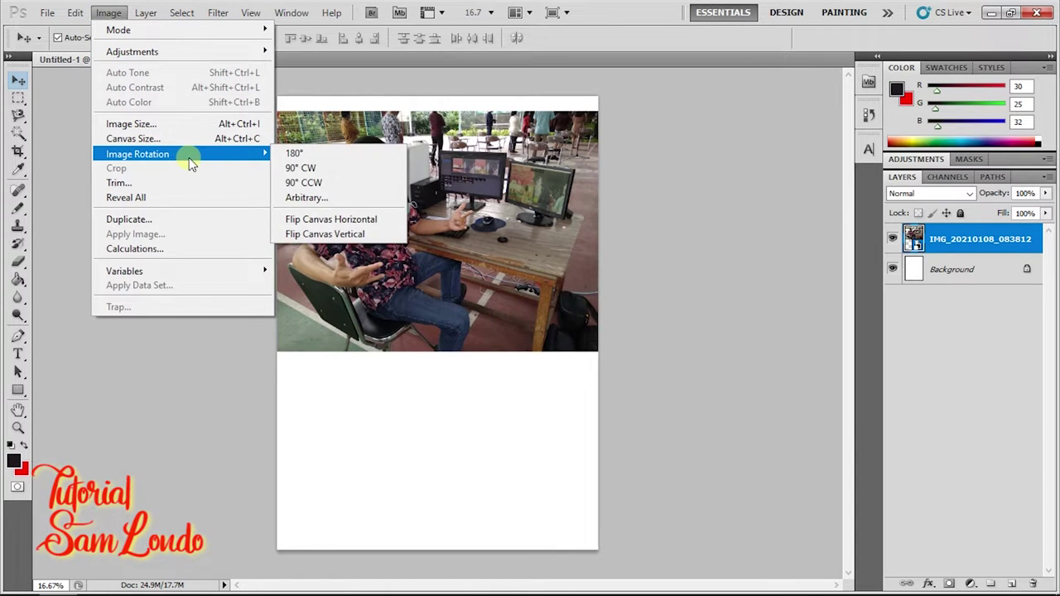
left_click(354, 171)
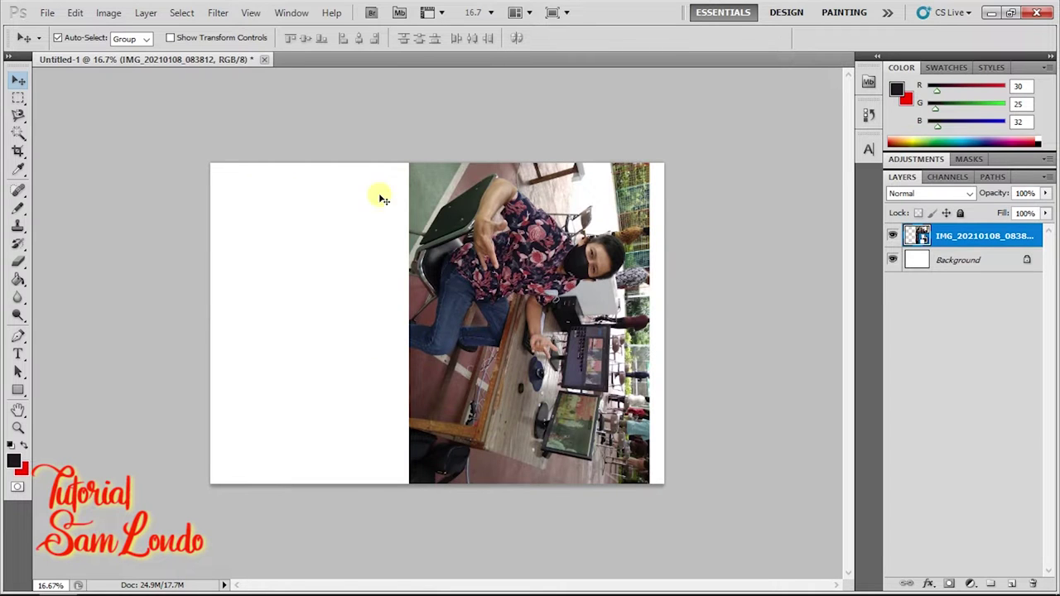
mouse_move(547, 252)
left_mouse_down()
mouse_move(453, 253)
mouse_move(485, 253)
left_mouse_up()
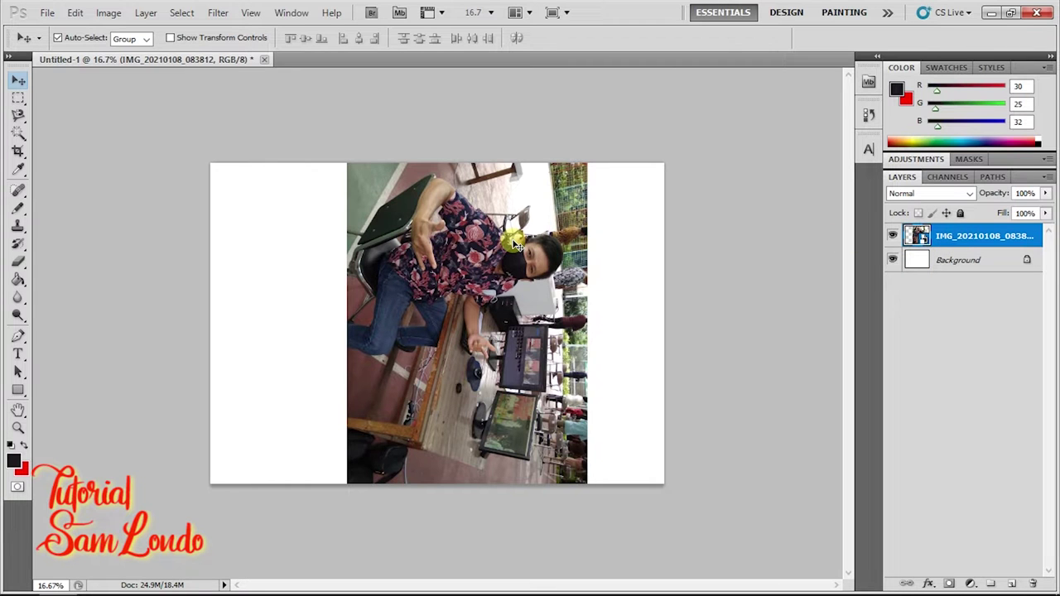
Free-transform the photo back upright on the landscape page and commit it.
key("ctrl+t")
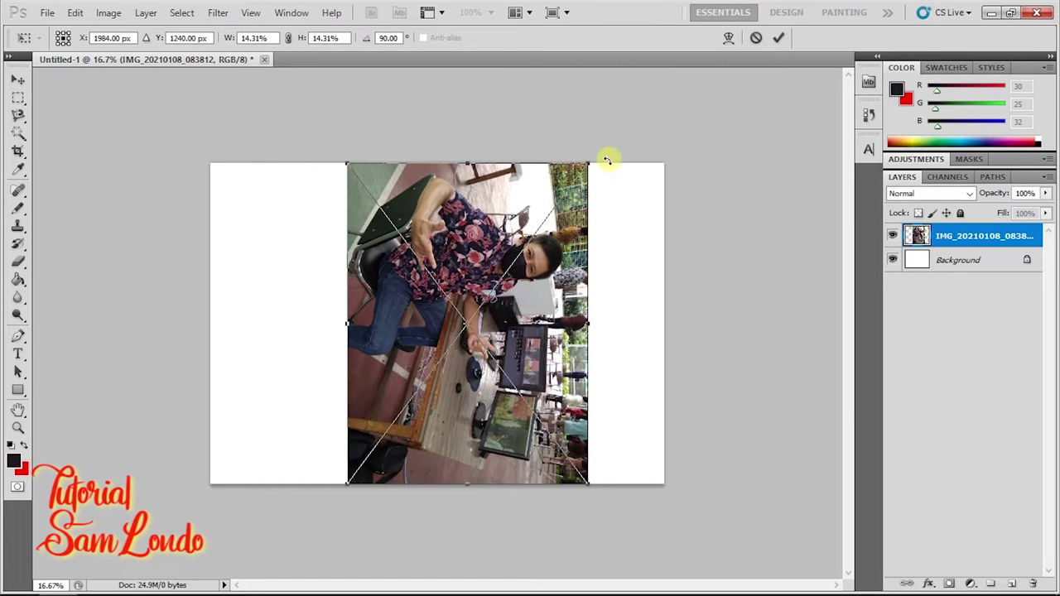
mouse_move(607, 160)
left_mouse_down()
mouse_move(504, 123)
mouse_move(432, 148)
mouse_move(342, 217)
mouse_move(367, 171)
mouse_move(327, 217)
mouse_move(403, 161)
mouse_move(352, 215)
mouse_move(390, 154)
mouse_move(414, 160)
mouse_move(352, 217)
left_mouse_up()
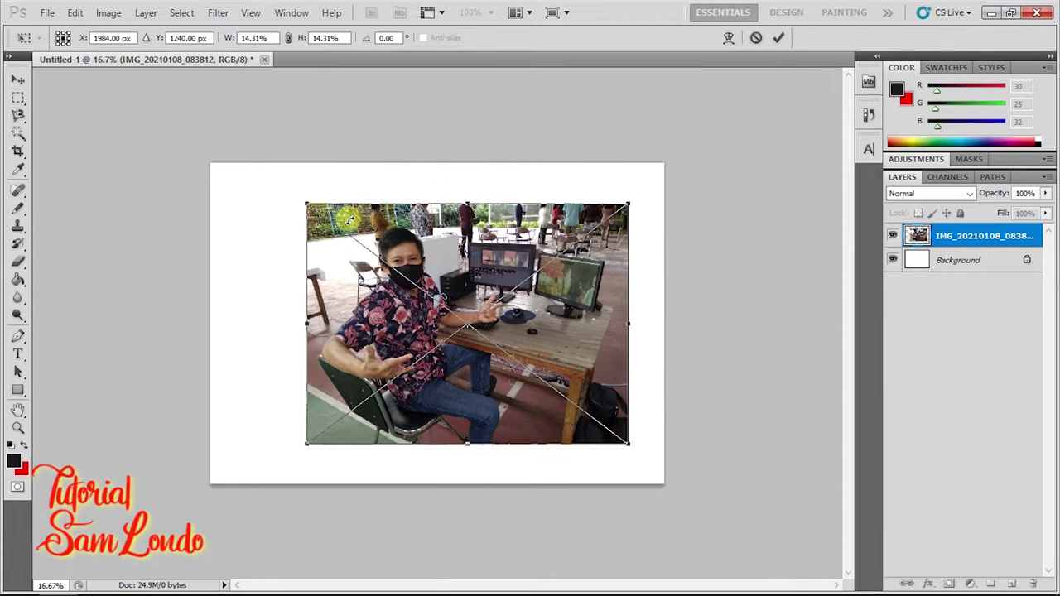
key("Return")
right_click(964, 240)
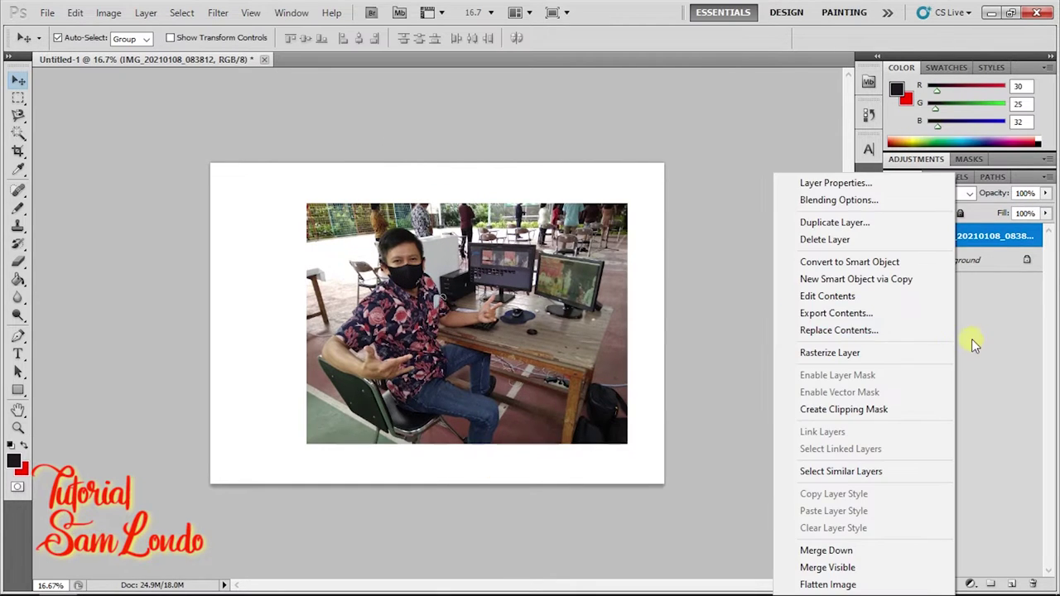
Rasterize the photo layer and move it toward the canvas's top-left corner.
left_click(975, 338)
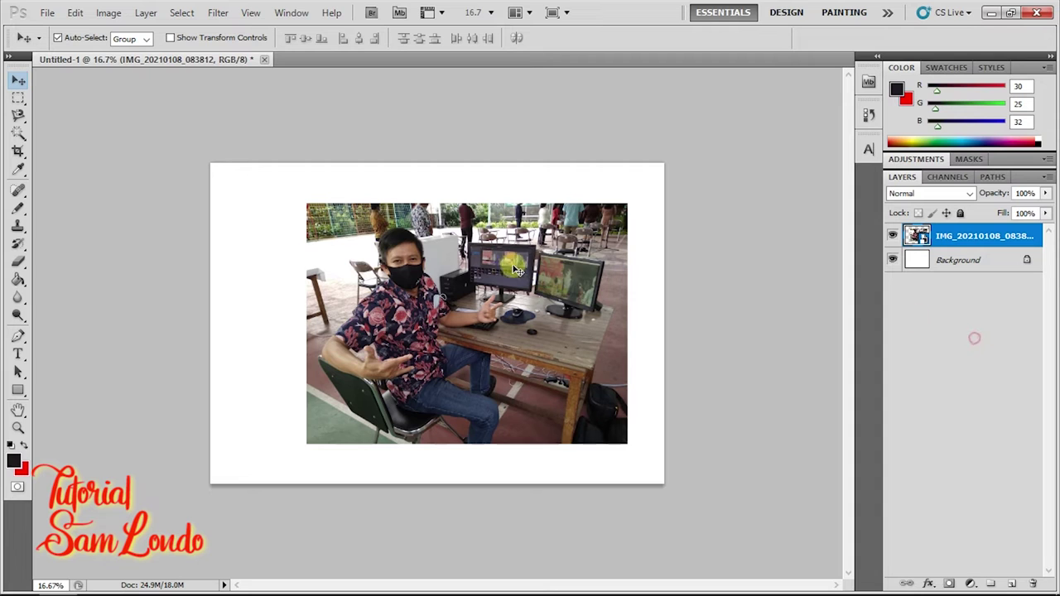
right_click(1001, 237)
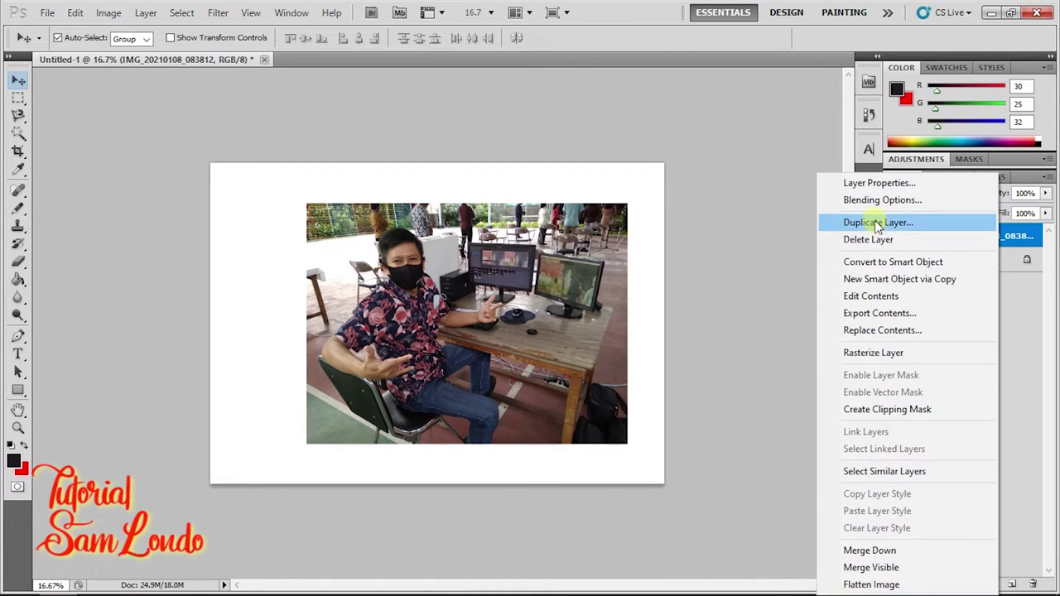
left_click(891, 353)
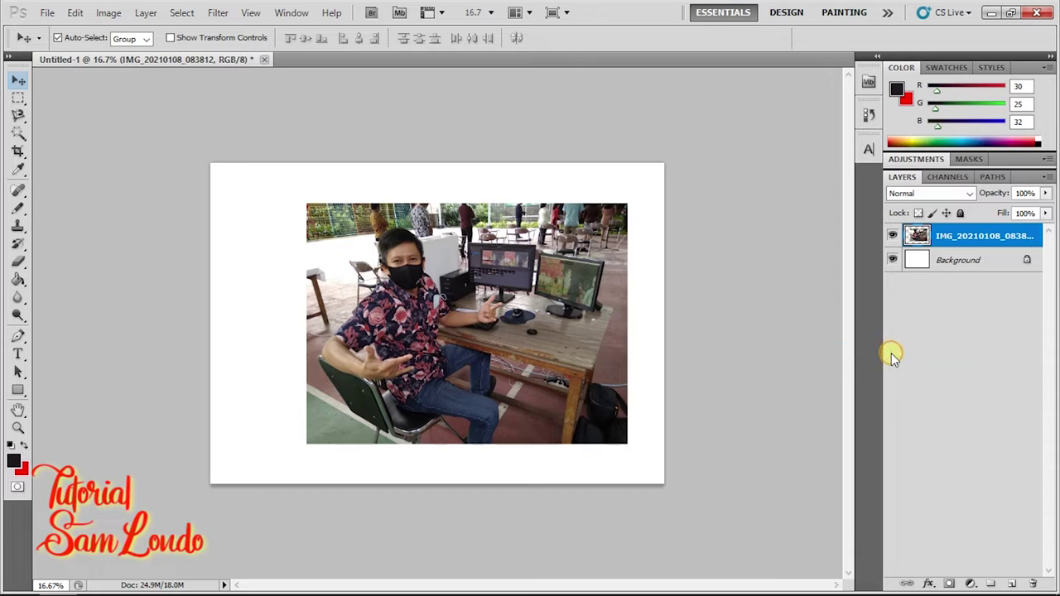
left_click_drag(575, 329, 485, 294)
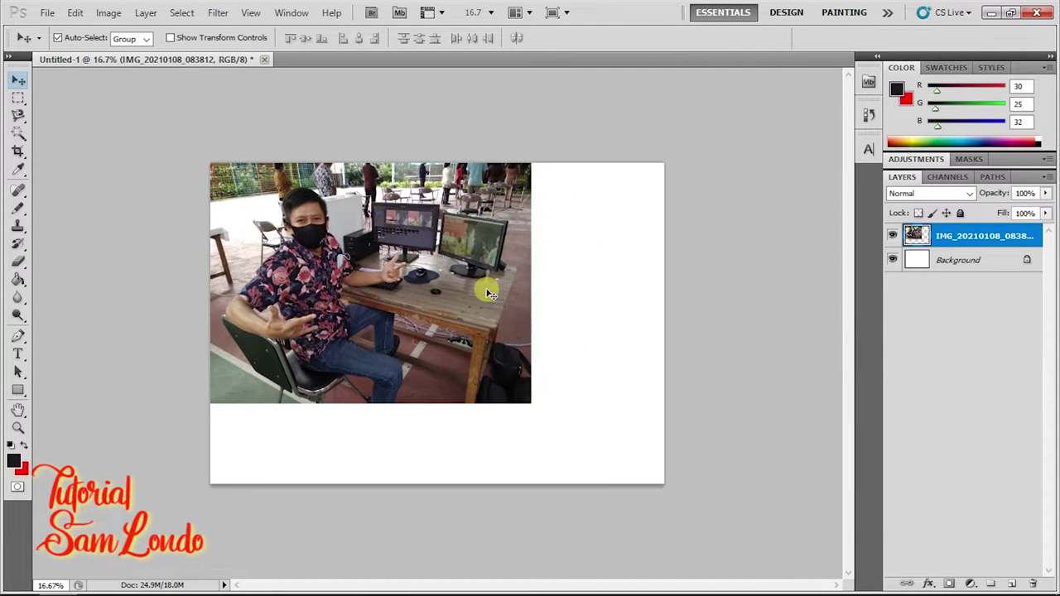
Scale the photo proportionally to about 64% from its corner and commit.
key("ctrl+t")
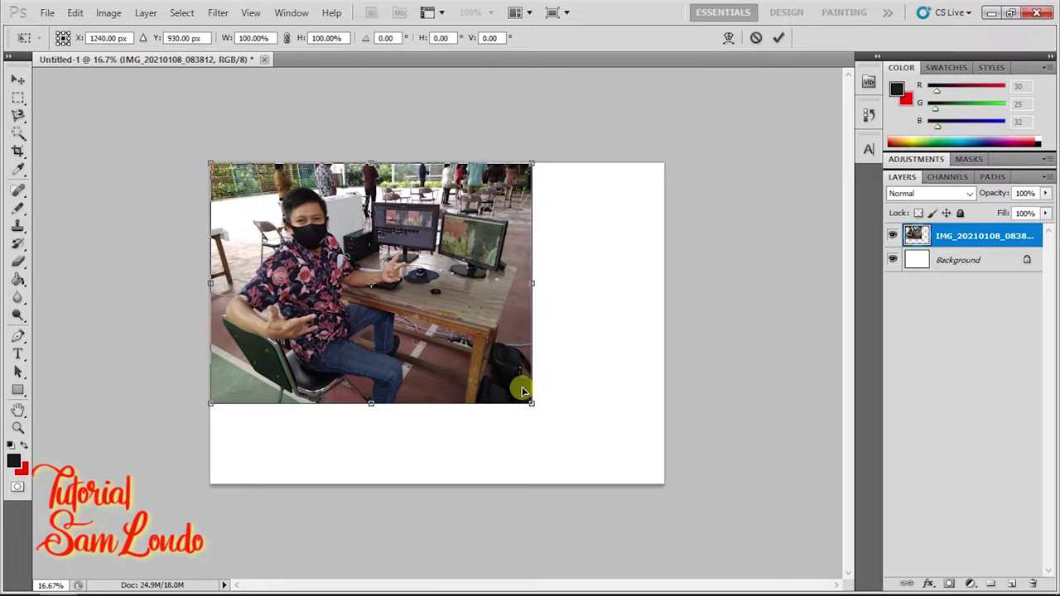
mouse_move(532, 403)
left_mouse_down()
mouse_move(448, 330)
mouse_move(479, 407)
left_mouse_up()
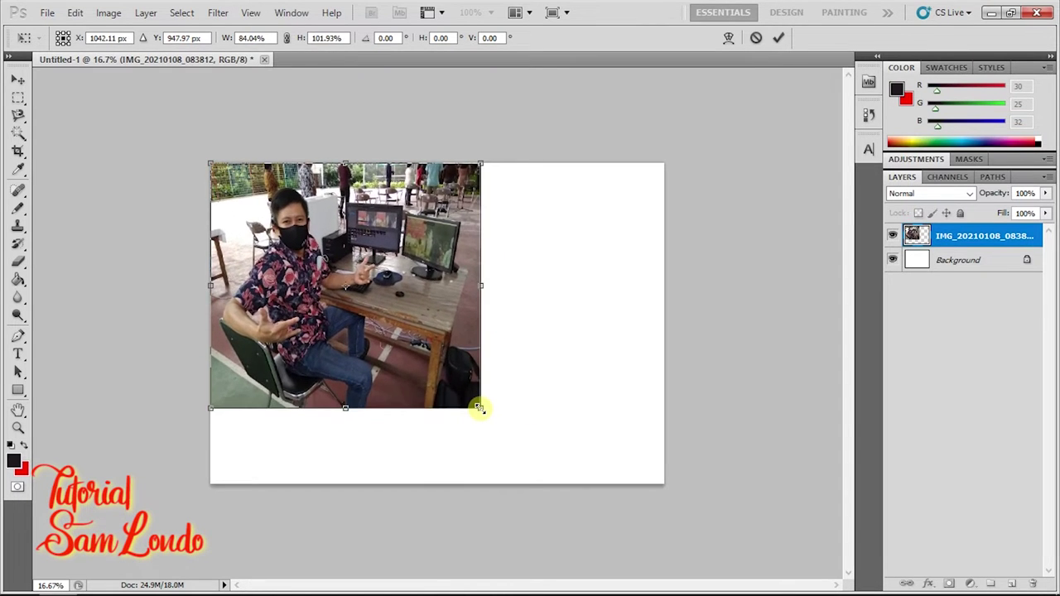
key("ctrl+z")
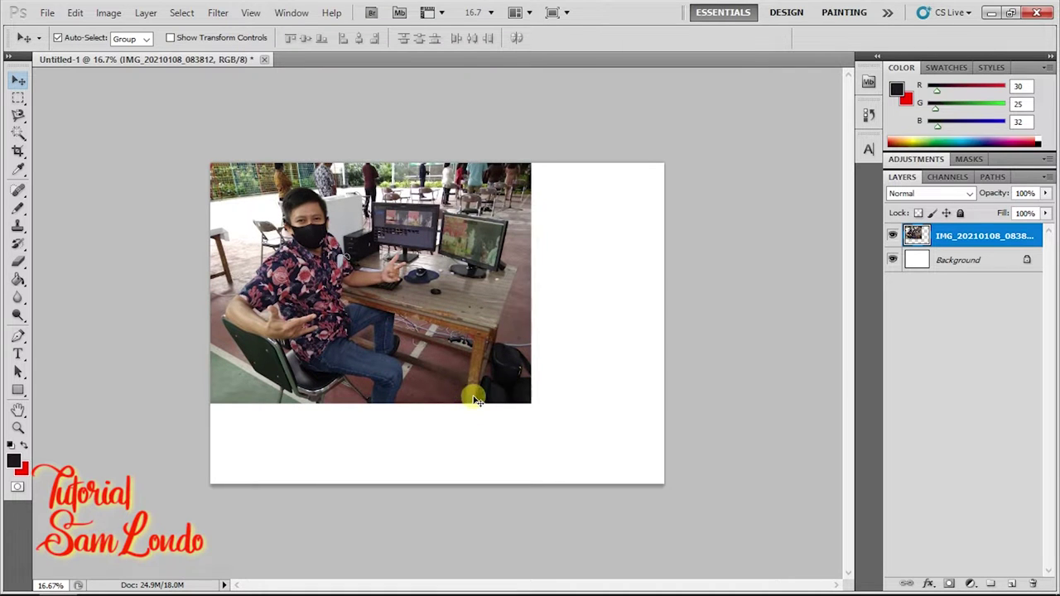
left_click_drag(533, 408, 484, 374)
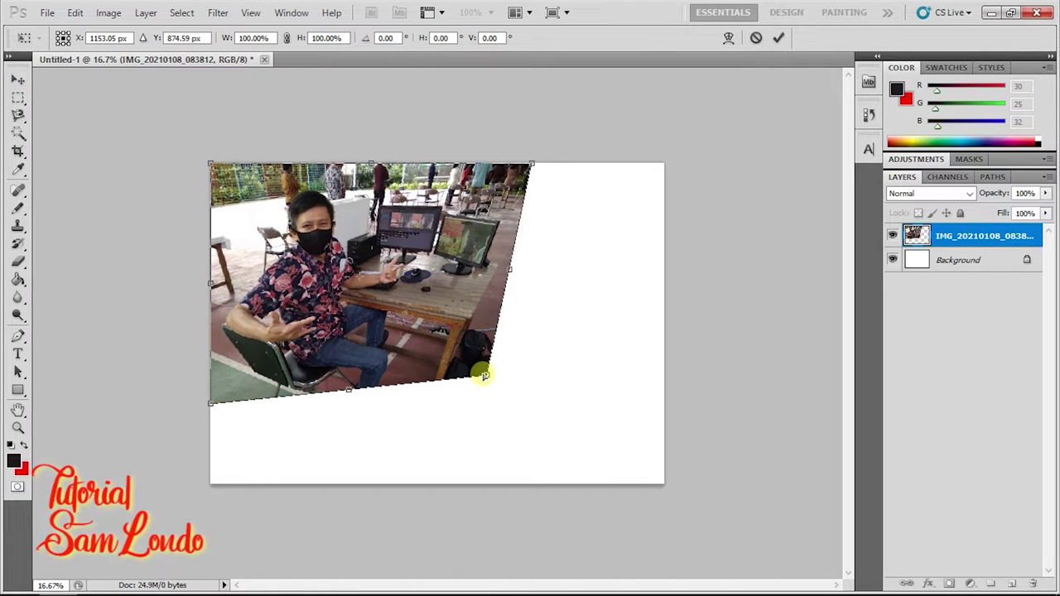
key("ctrl+z")
mouse_move(530, 404)
left_mouse_down()
mouse_move(407, 304)
mouse_move(421, 312)
left_mouse_up()
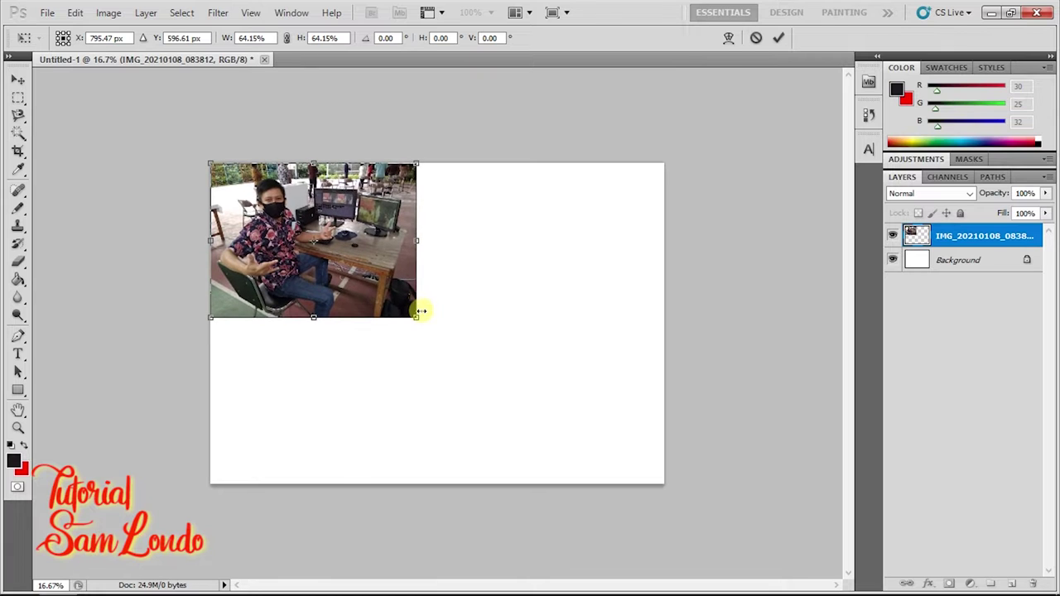
key("Return")
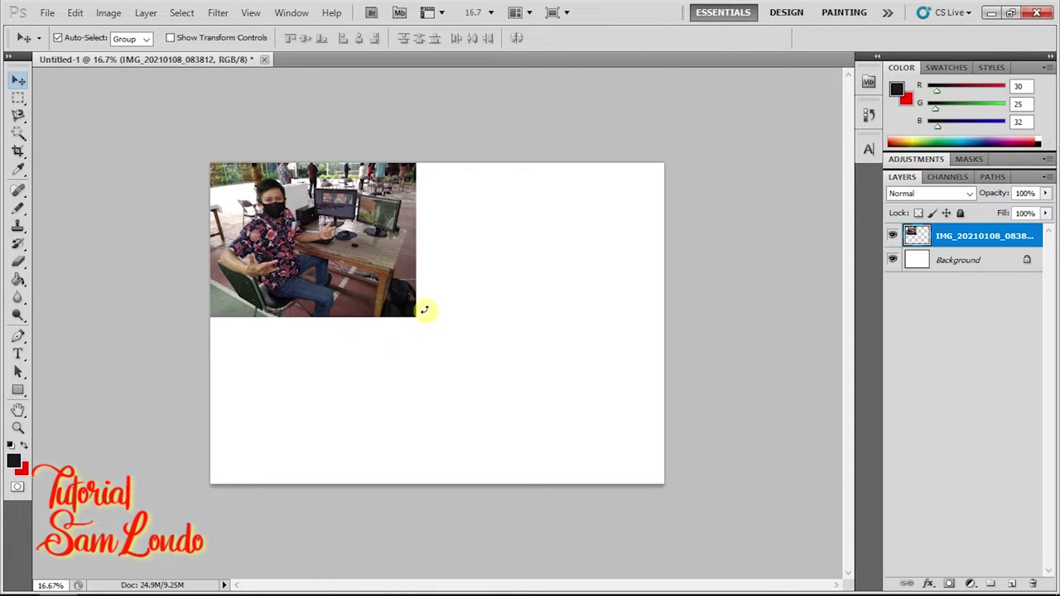
Duplicate the photo layer and position the copy just right of the original.
left_click(956, 239)
right_click(957, 239)
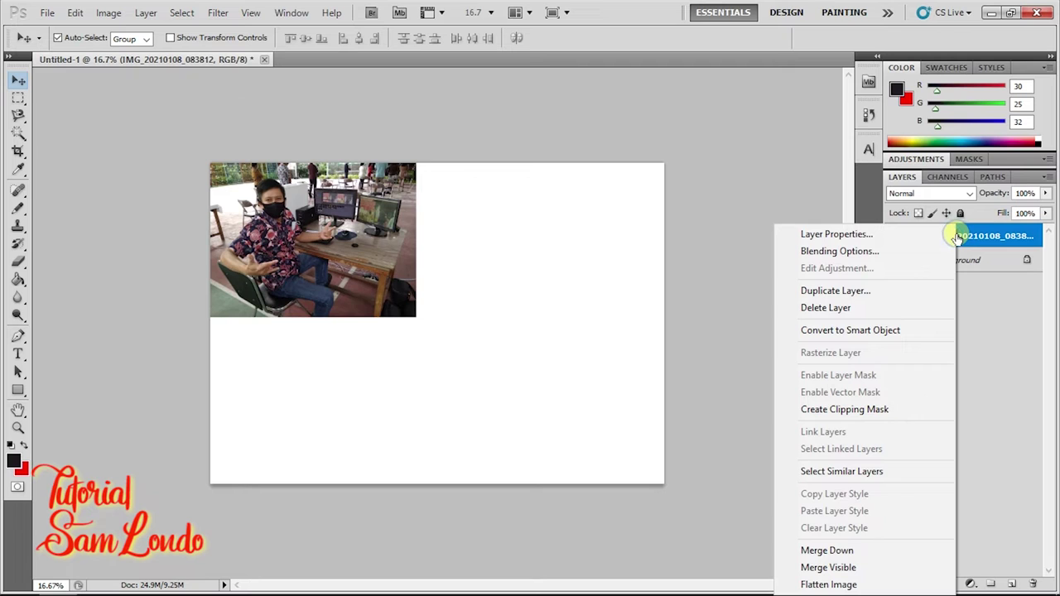
left_click(886, 290)
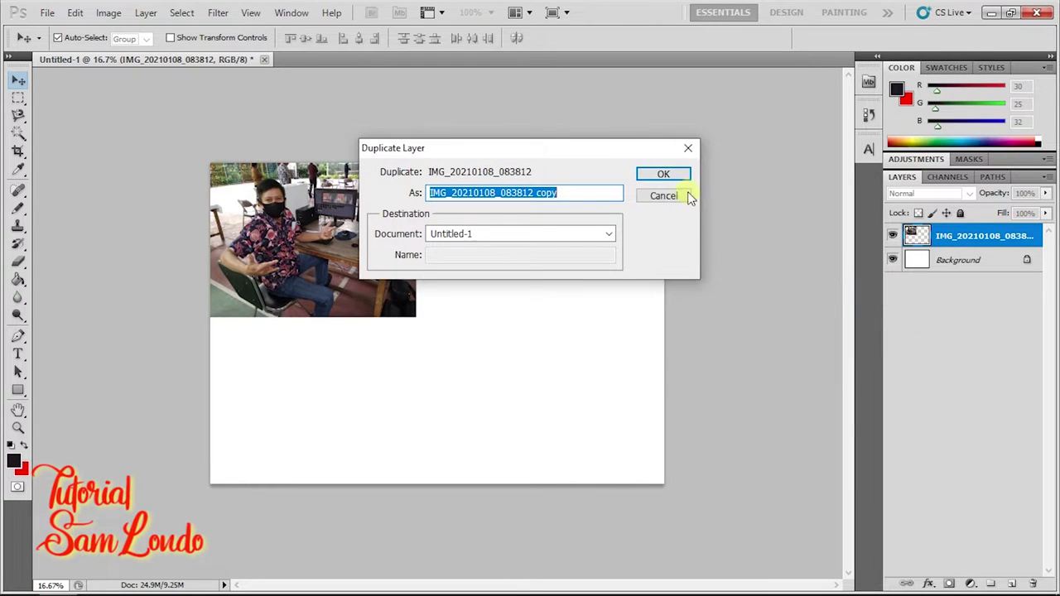
left_click(664, 174)
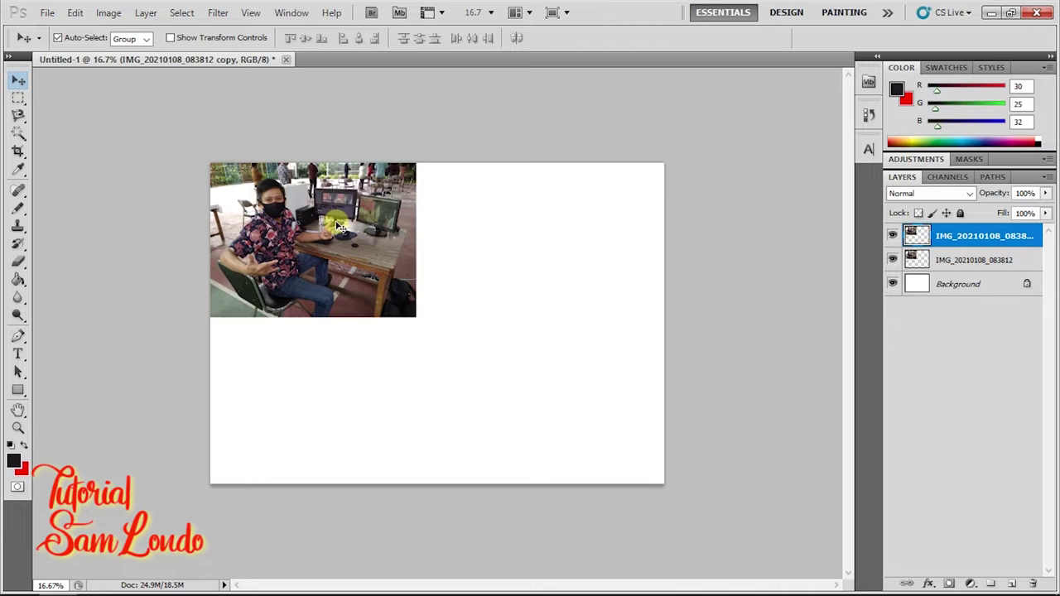
left_click_drag(338, 226, 567, 223)
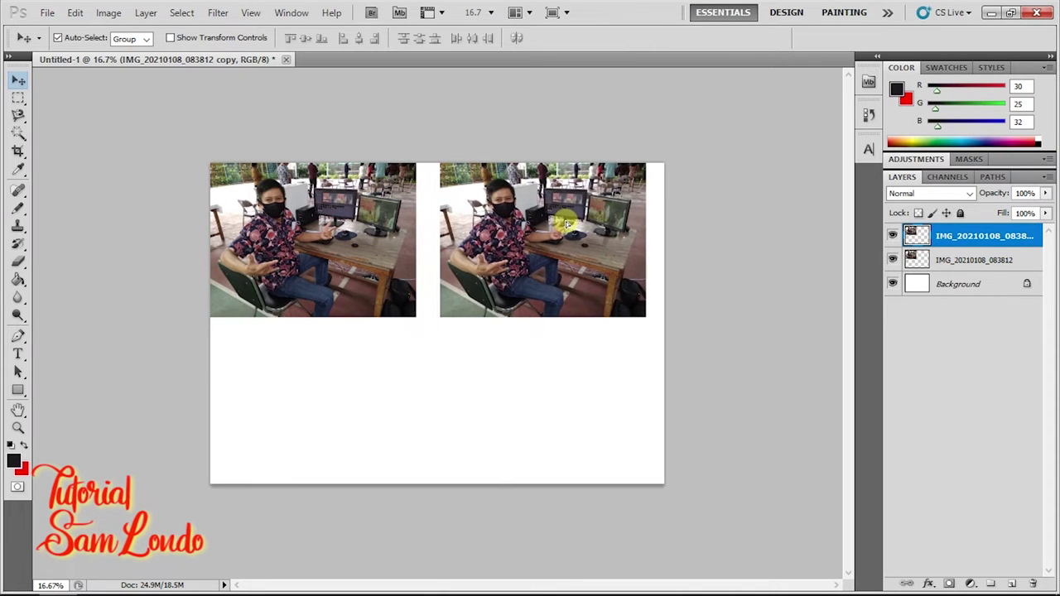
left_click_drag(567, 223, 549, 225)
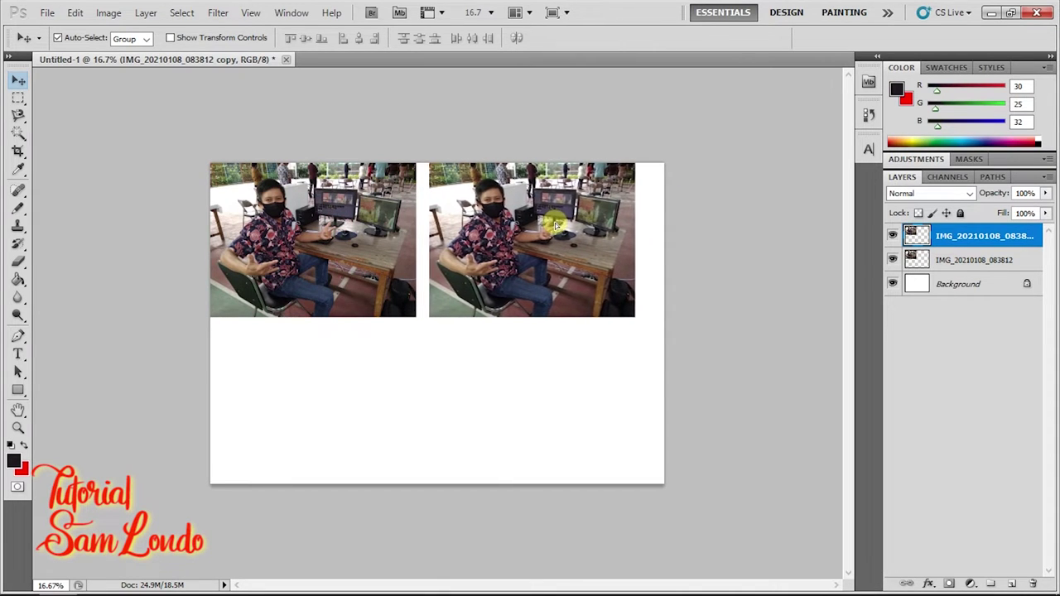
Show the Navigator panel from the Window menu, try zooming to about 33%, then close it.
left_click(294, 13)
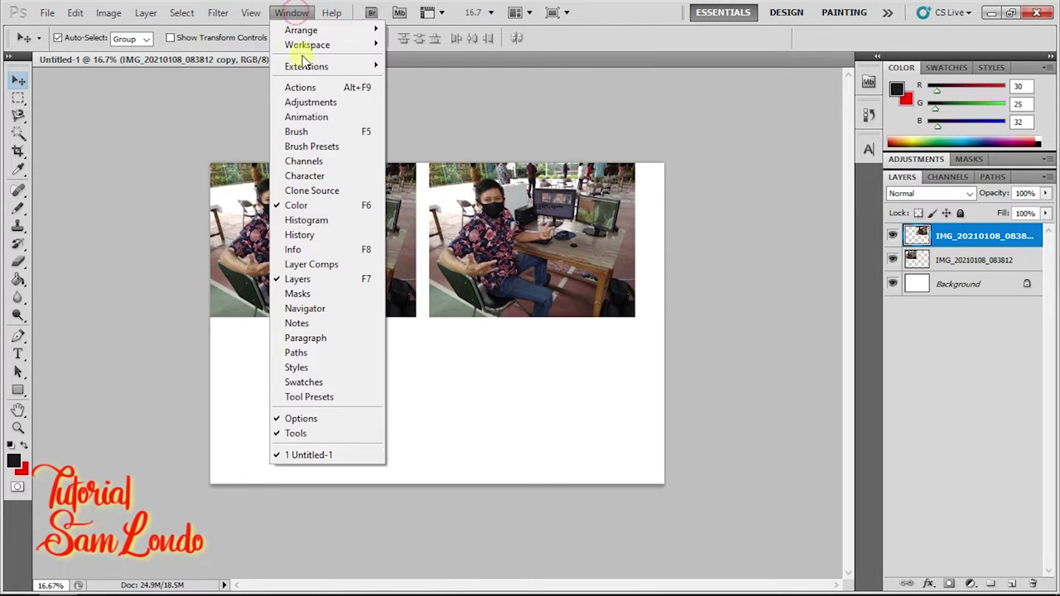
left_click(329, 310)
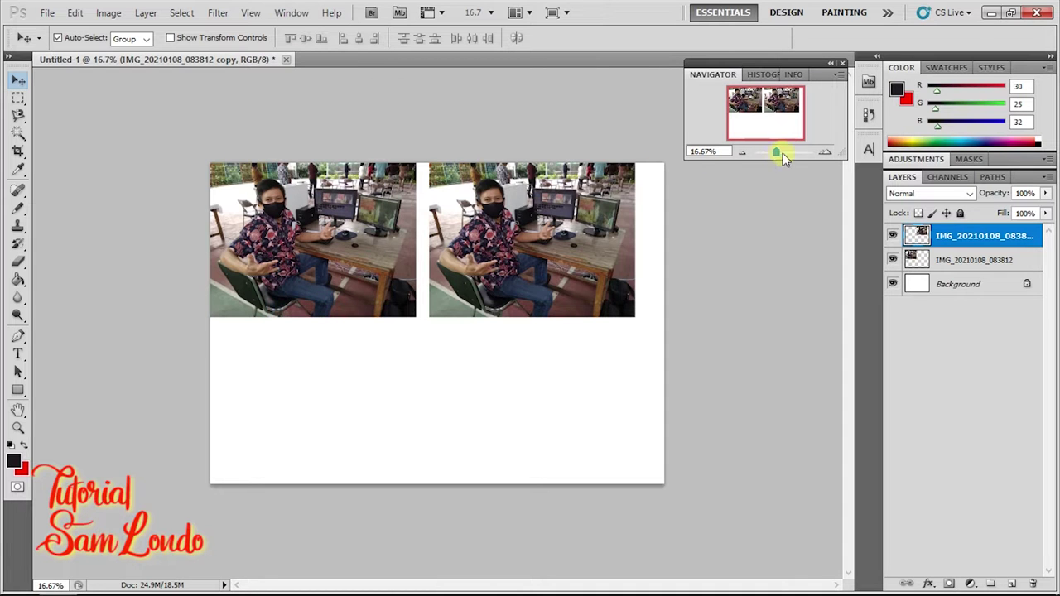
left_click_drag(776, 156, 780, 157)
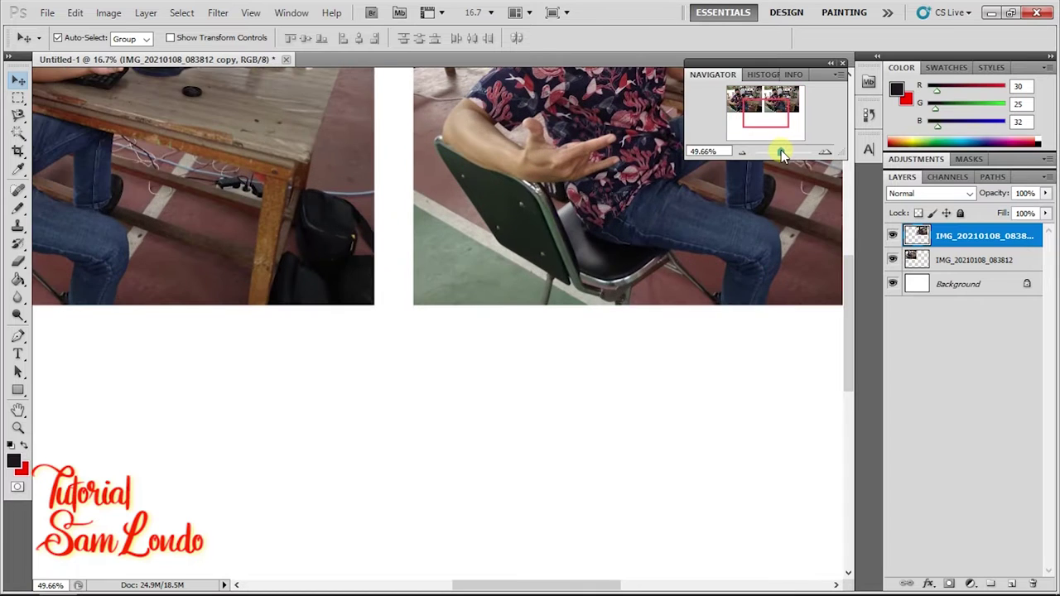
left_click_drag(780, 155, 779, 153)
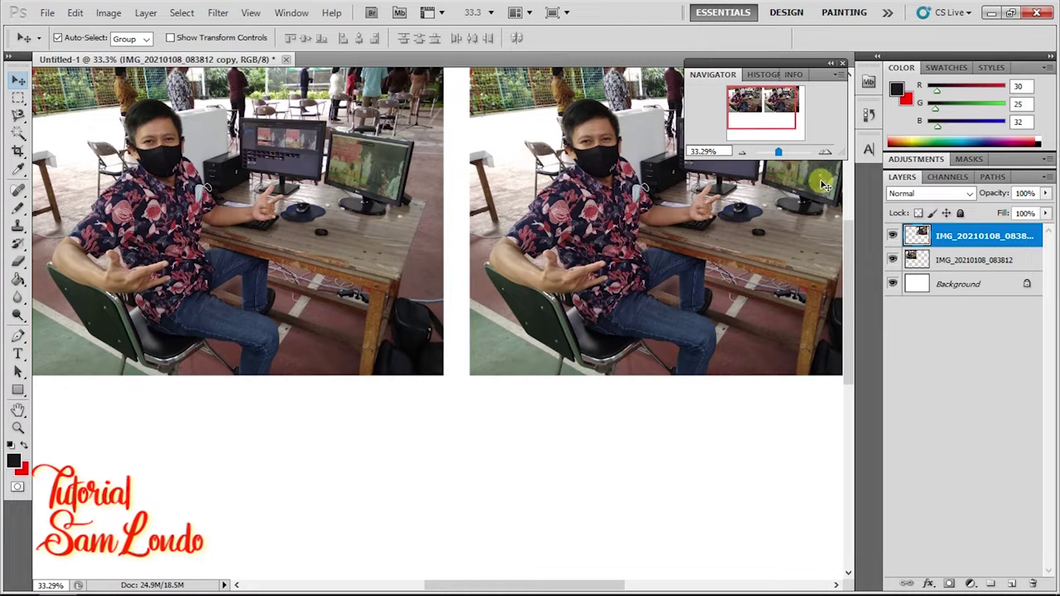
left_click(842, 63)
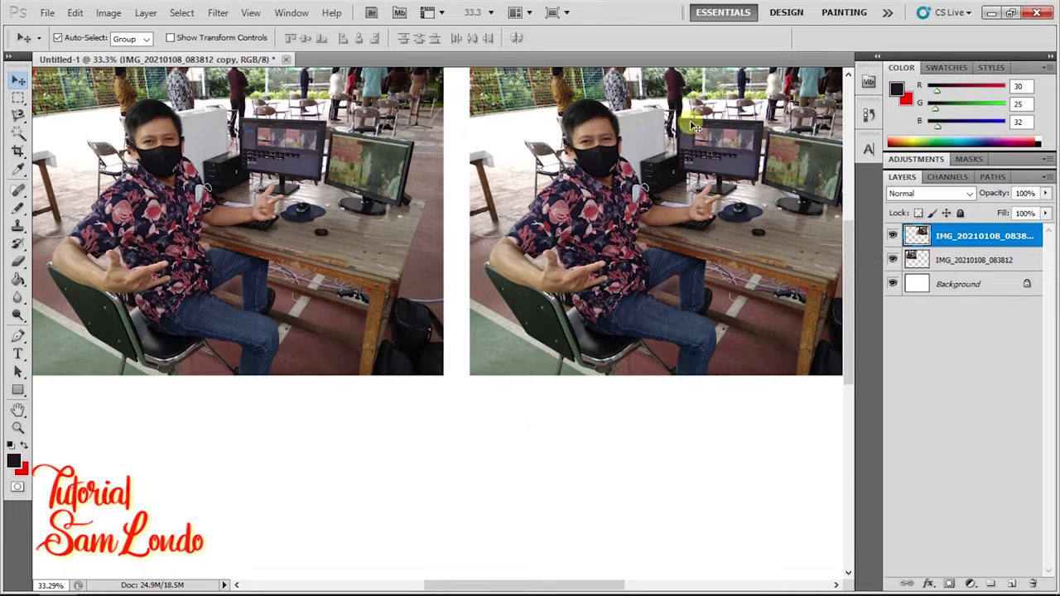
Reopen the Navigator and frame the right-hand photo at 50% zoom.
left_click(292, 12)
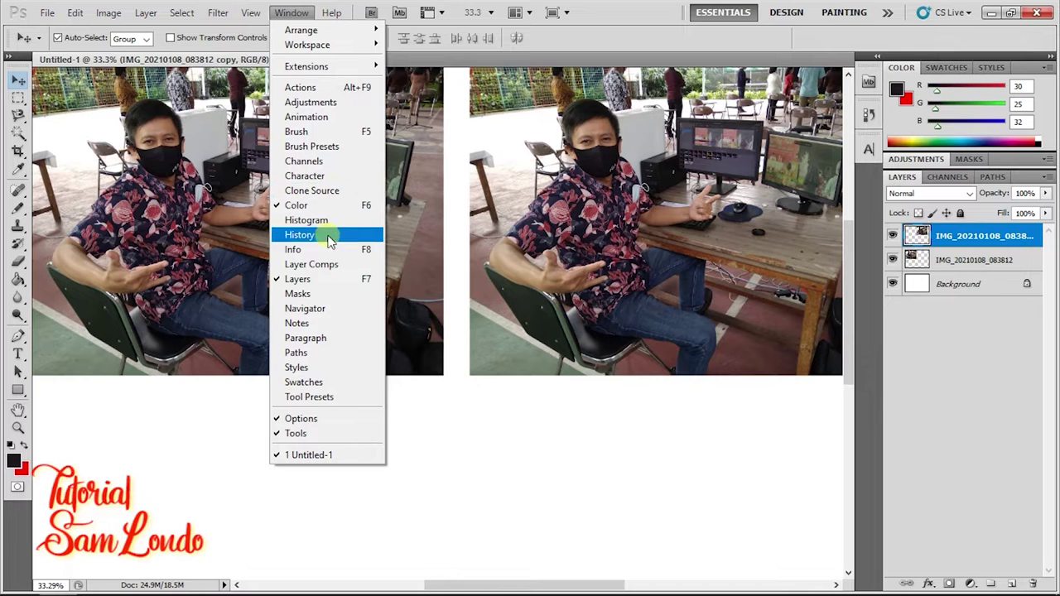
left_click(323, 308)
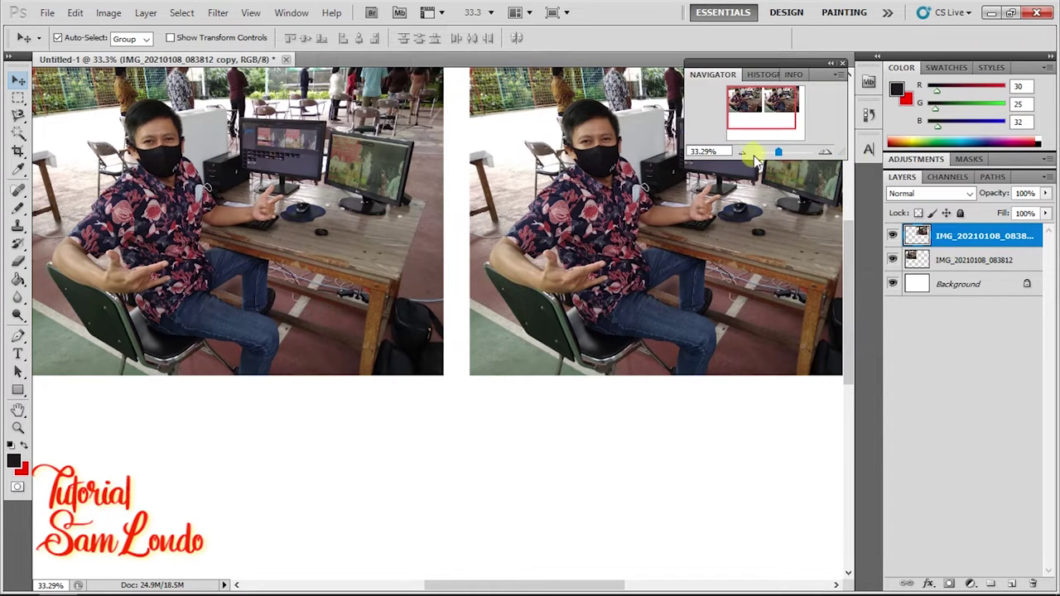
left_click(825, 155)
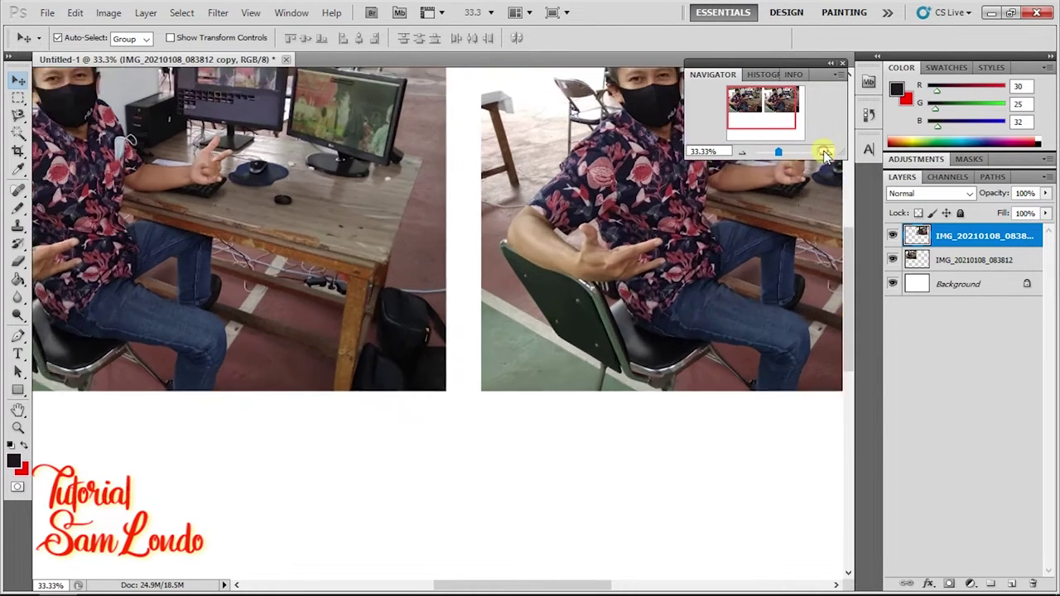
left_click(783, 103)
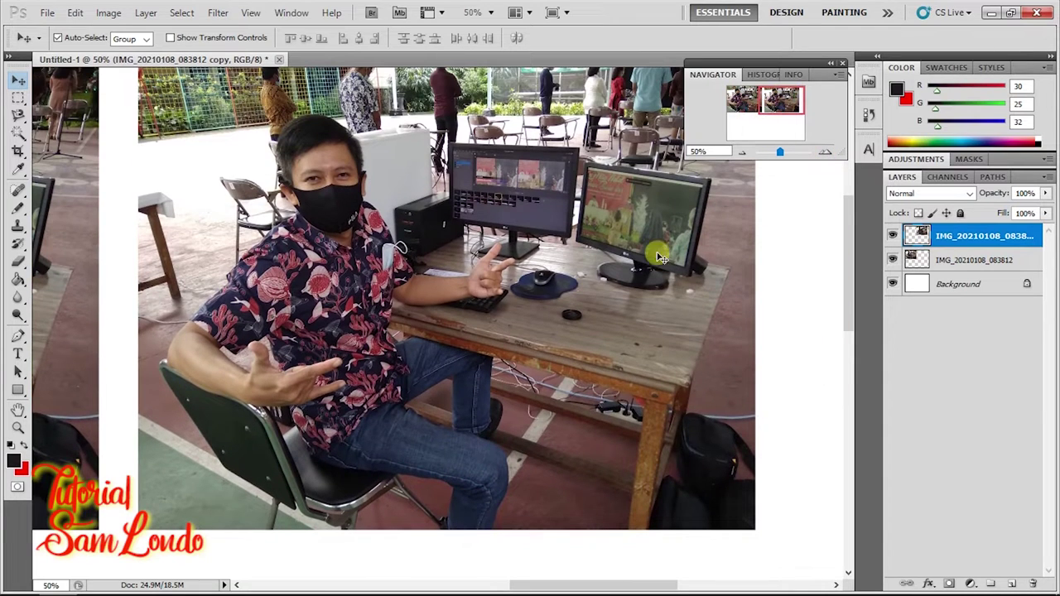
Choose the Magnetic Lasso Tool and trace the seated man's outline starting at his elbow.
left_click(20, 119)
left_click_drag(20, 119, 114, 147)
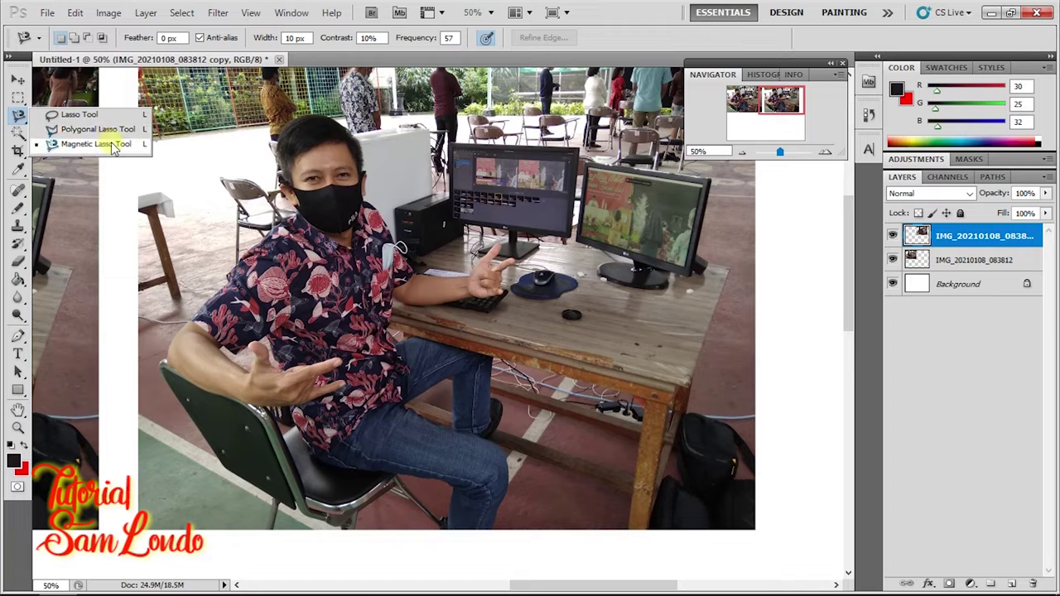
left_click(113, 145)
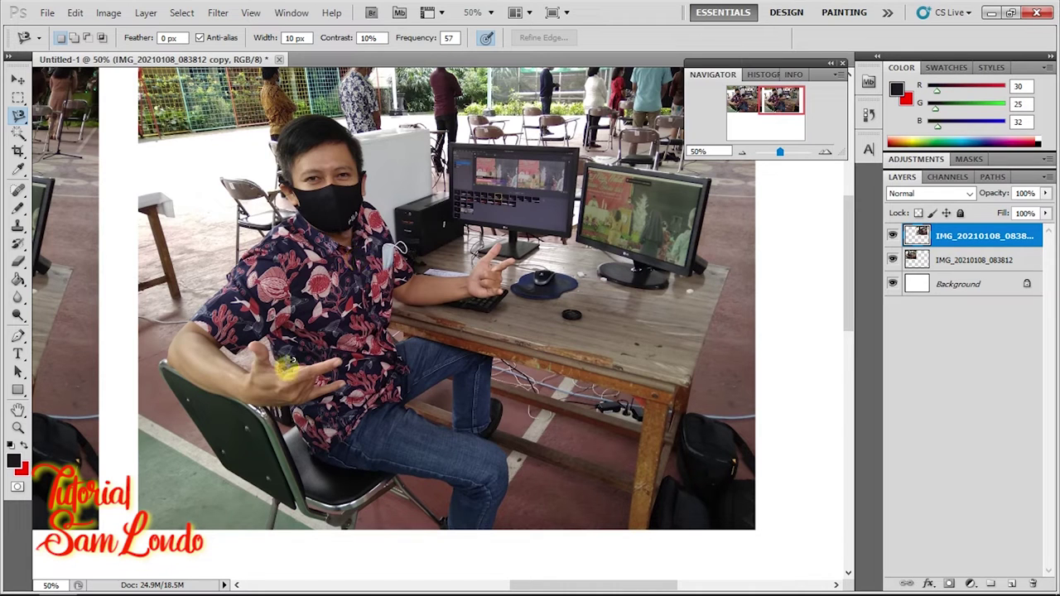
left_click(168, 362)
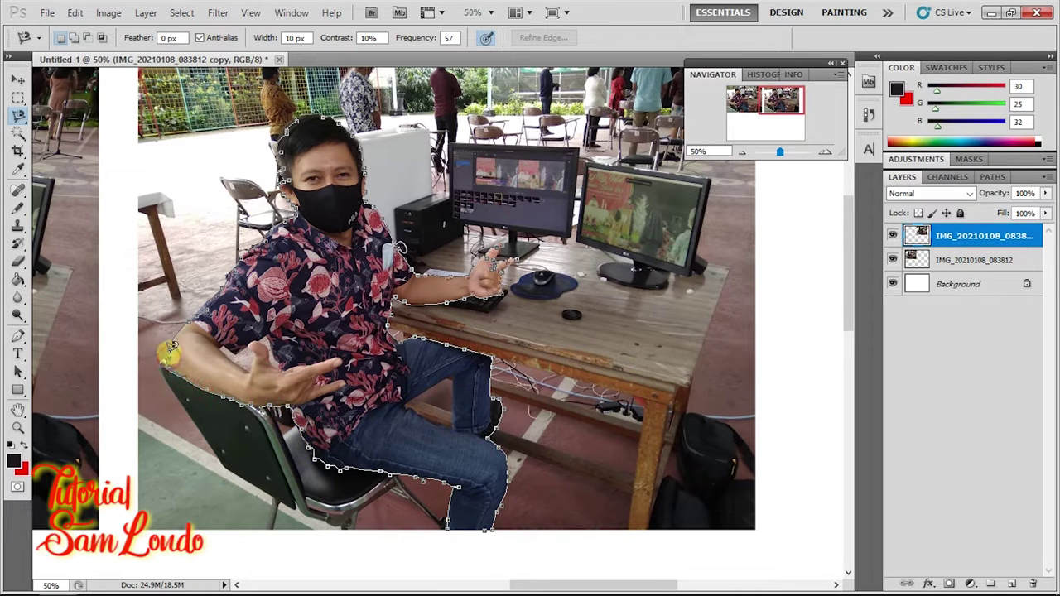
double_click(172, 360)
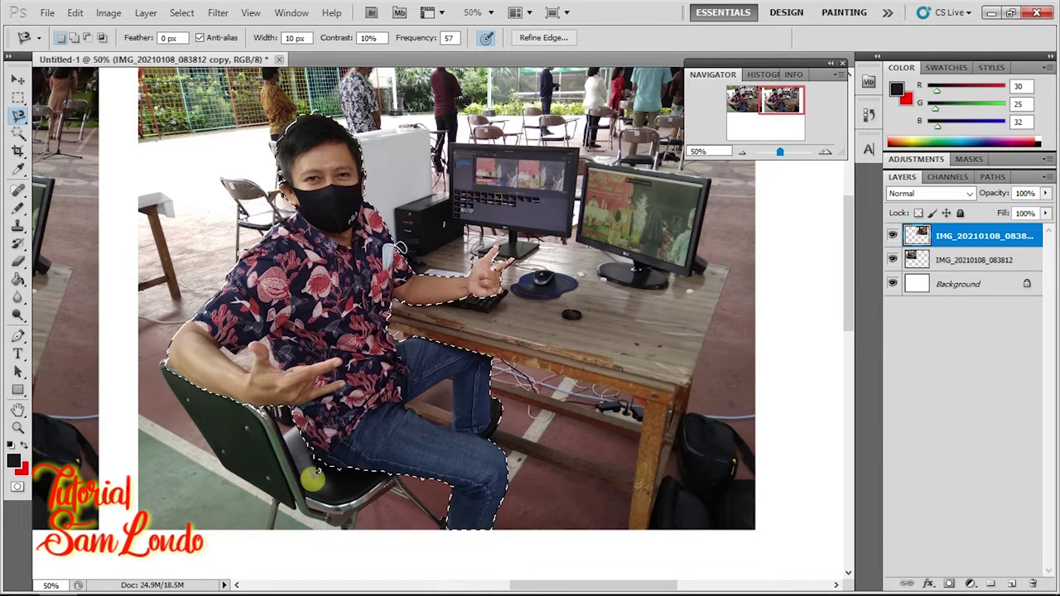
Reframe the view at 33%, close the Navigator, and finish the lasso selection around the man.
left_click(742, 152)
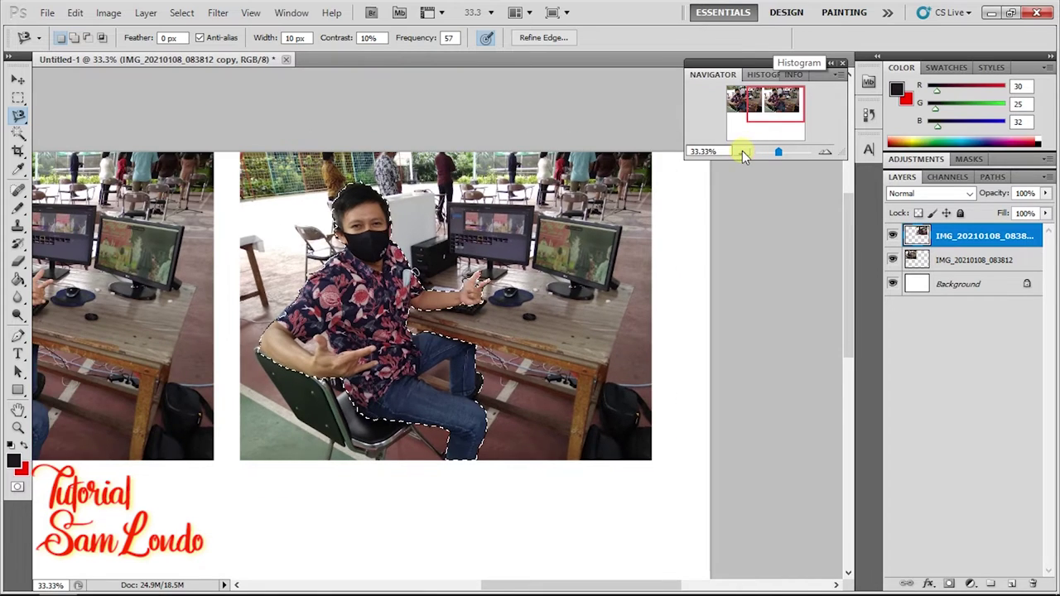
left_click(742, 151)
left_click(785, 107)
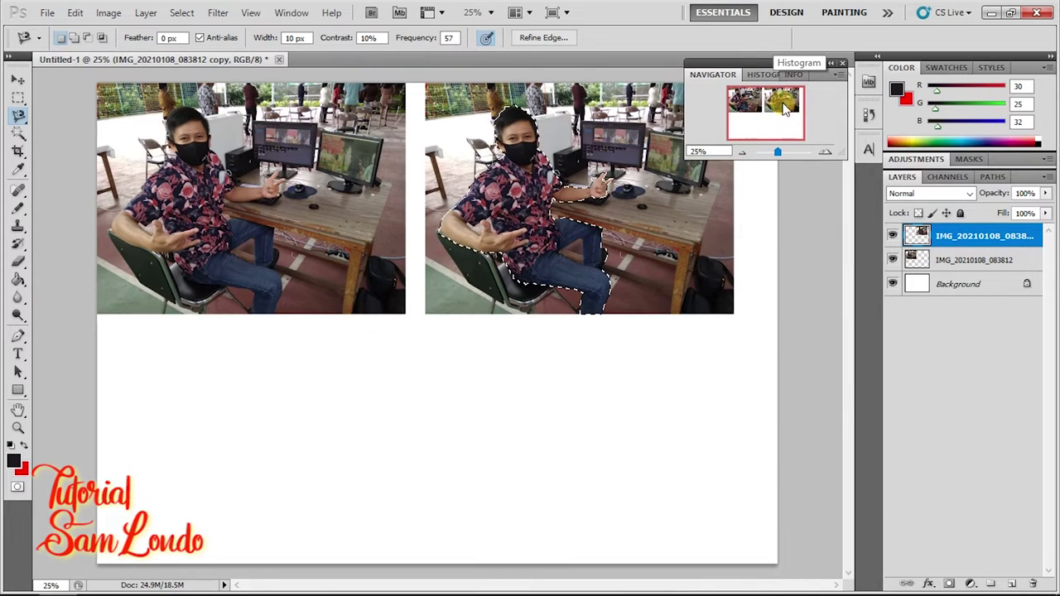
left_click(825, 151)
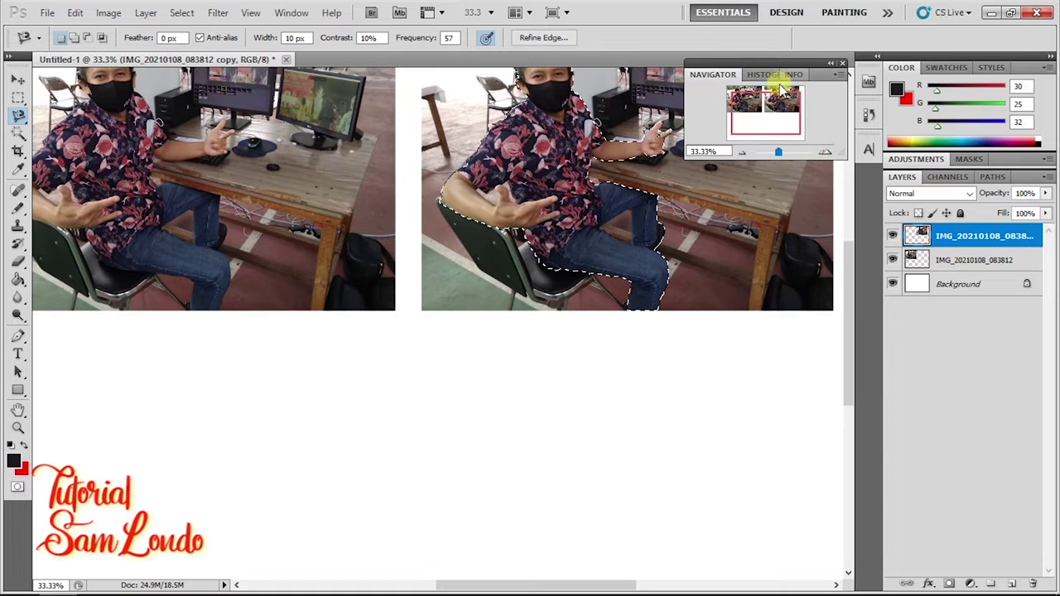
left_click_drag(783, 91, 738, 73)
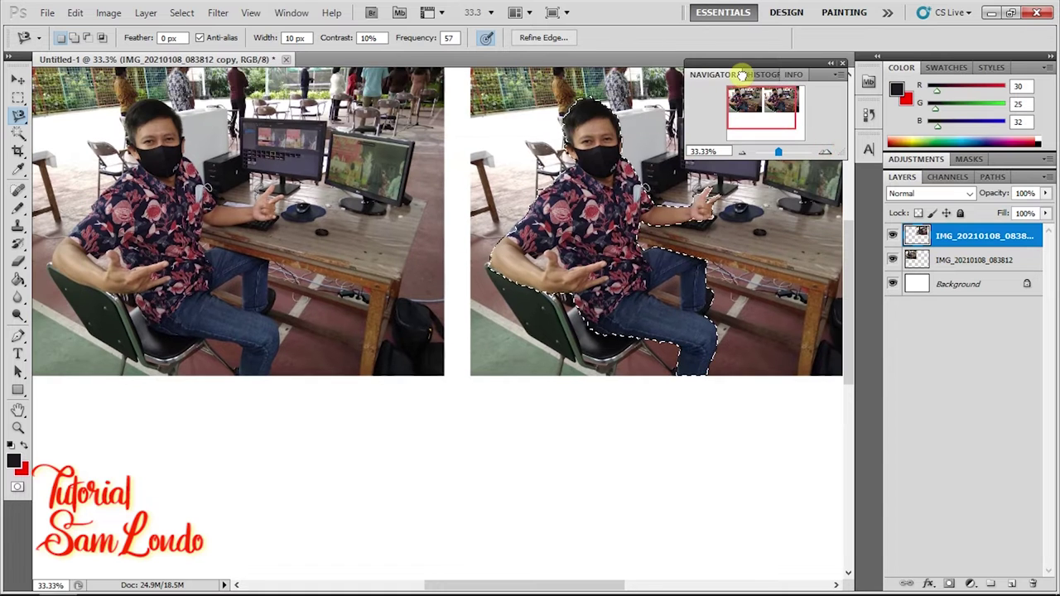
left_click(842, 66)
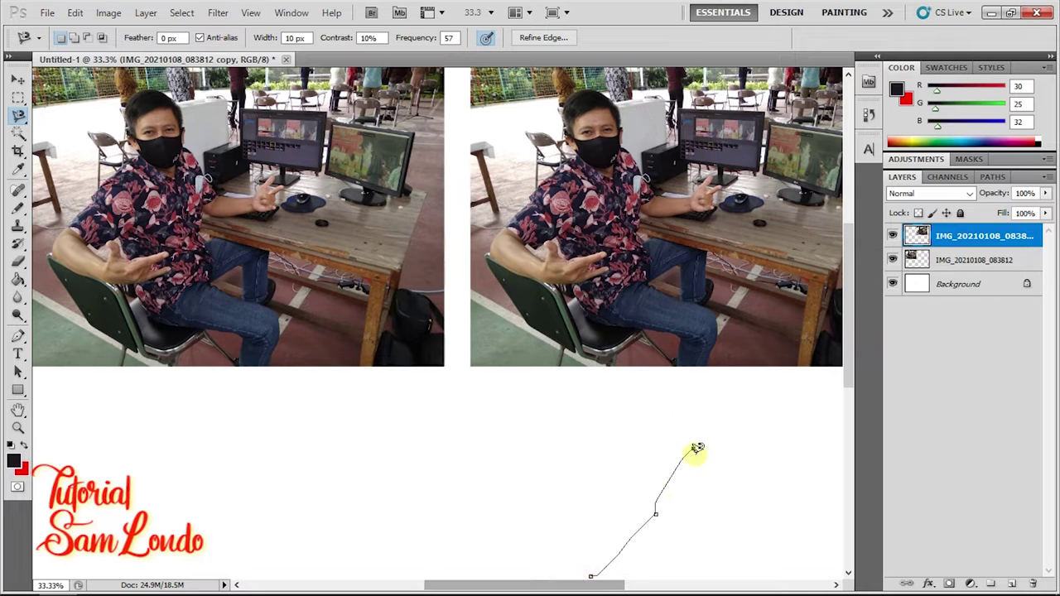
double_click(658, 496)
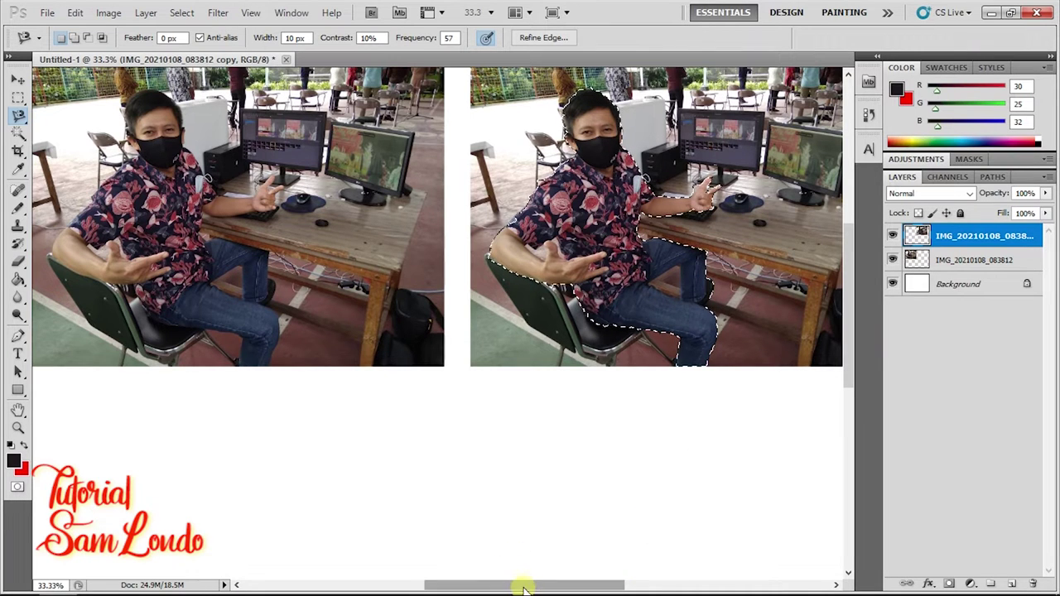
left_click_drag(520, 586, 549, 586)
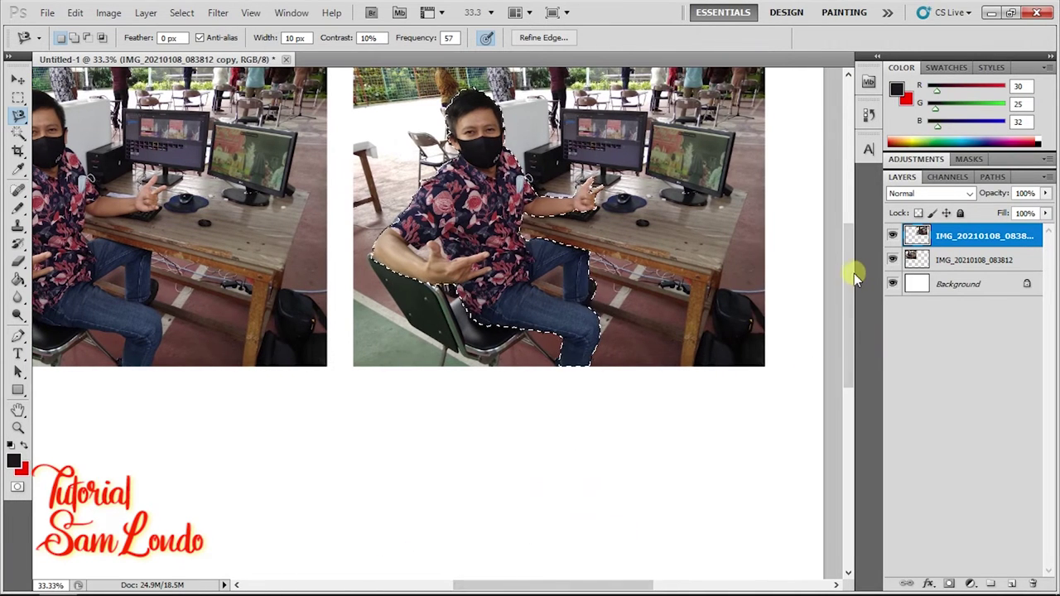
left_click_drag(850, 279, 853, 269)
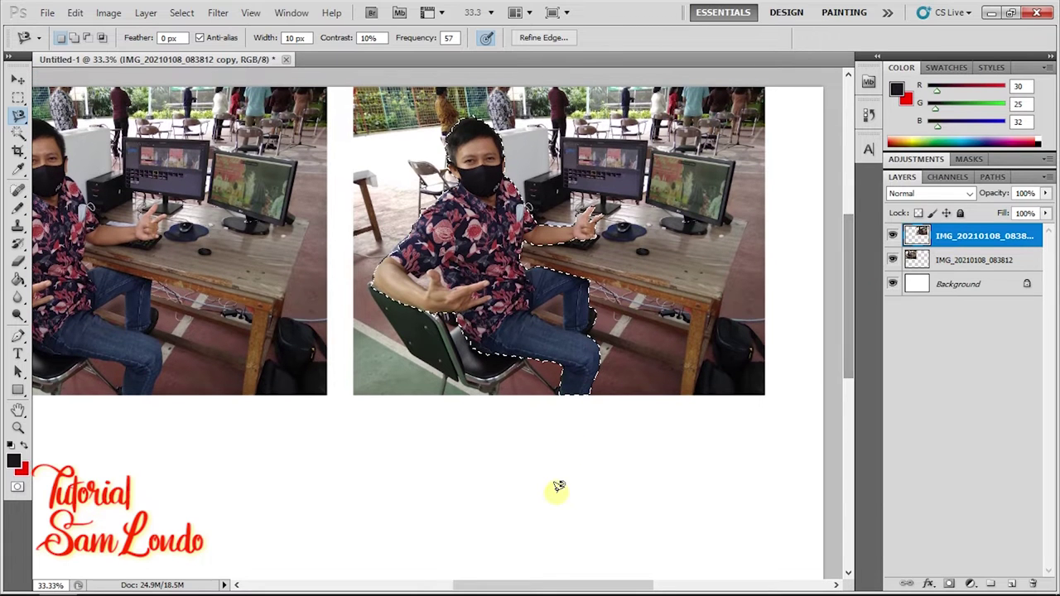
left_click_drag(549, 584, 533, 586)
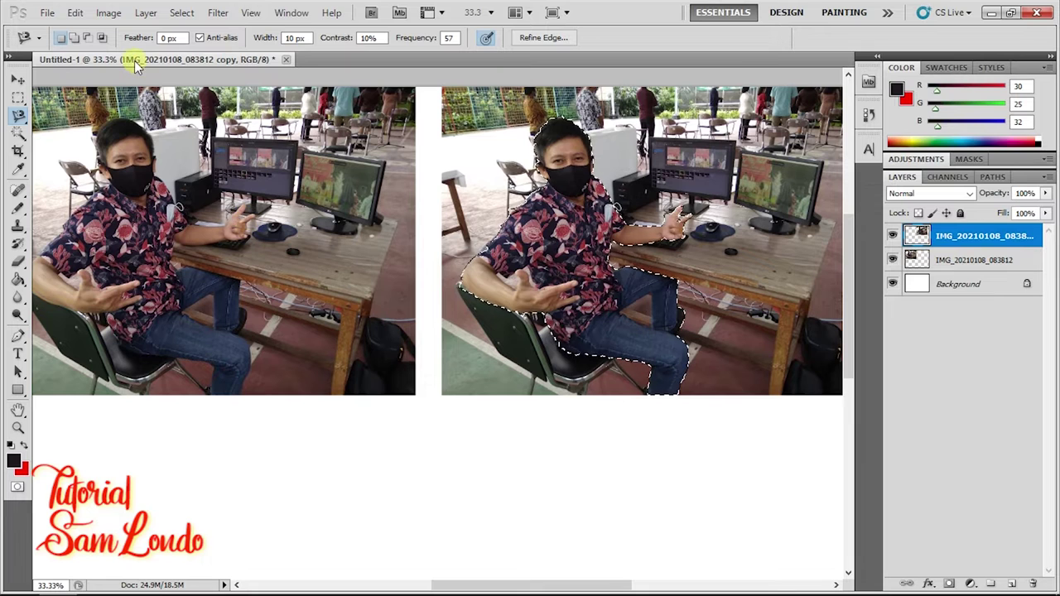
Check both photo layers by toggling their visibility, then bring up Image > Adjustments.
left_click(894, 236)
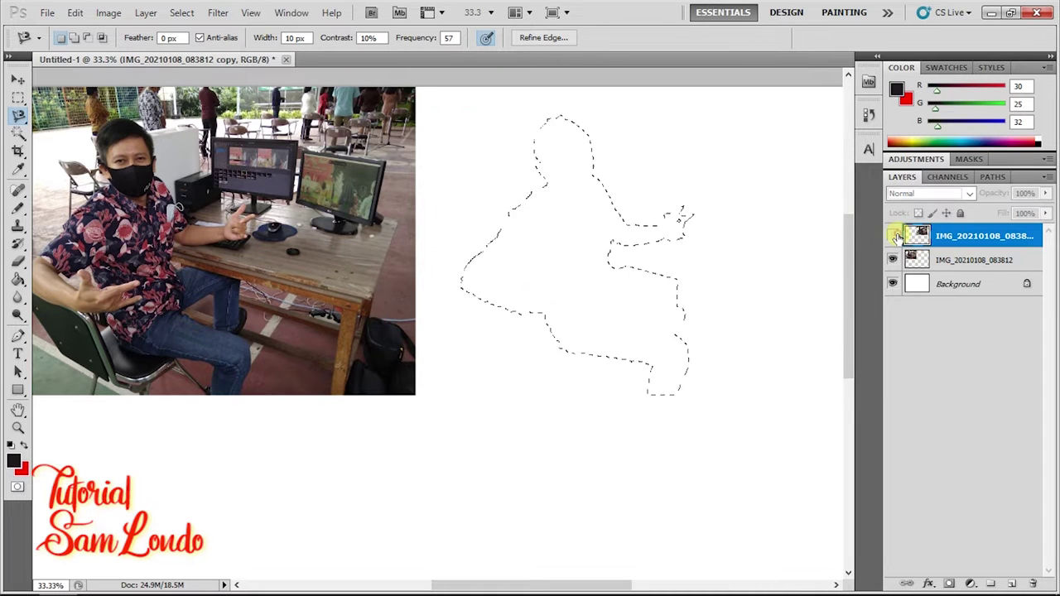
left_click(895, 236)
left_click(895, 236)
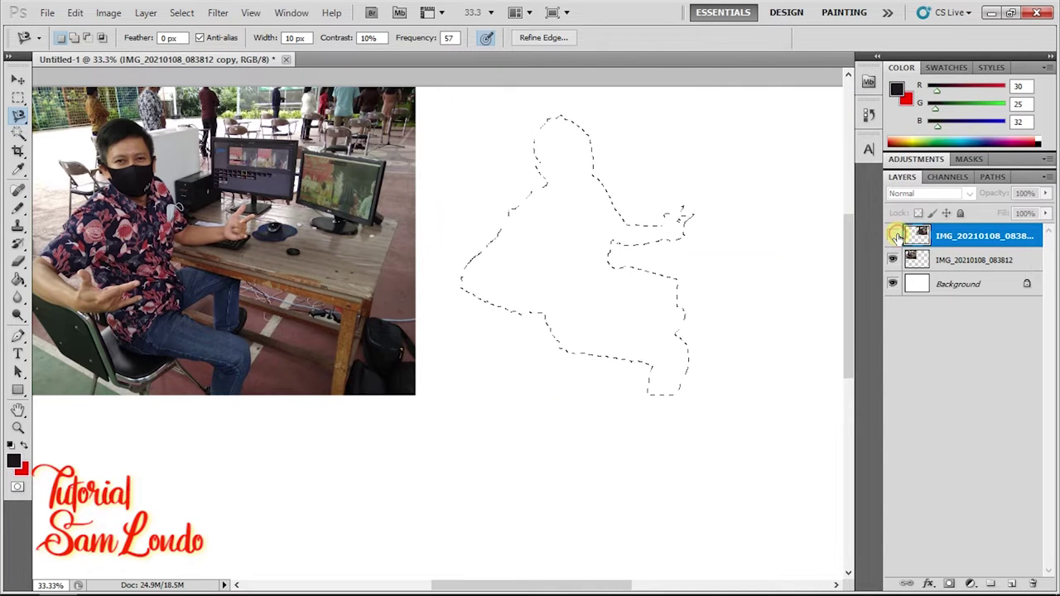
left_click(895, 236)
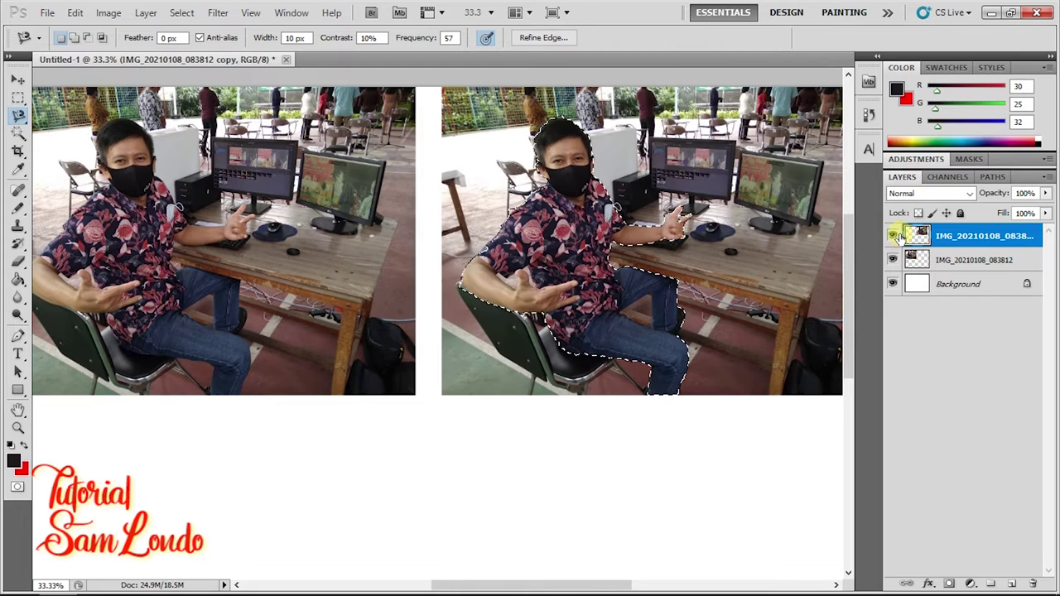
left_click(894, 260)
left_click(894, 260)
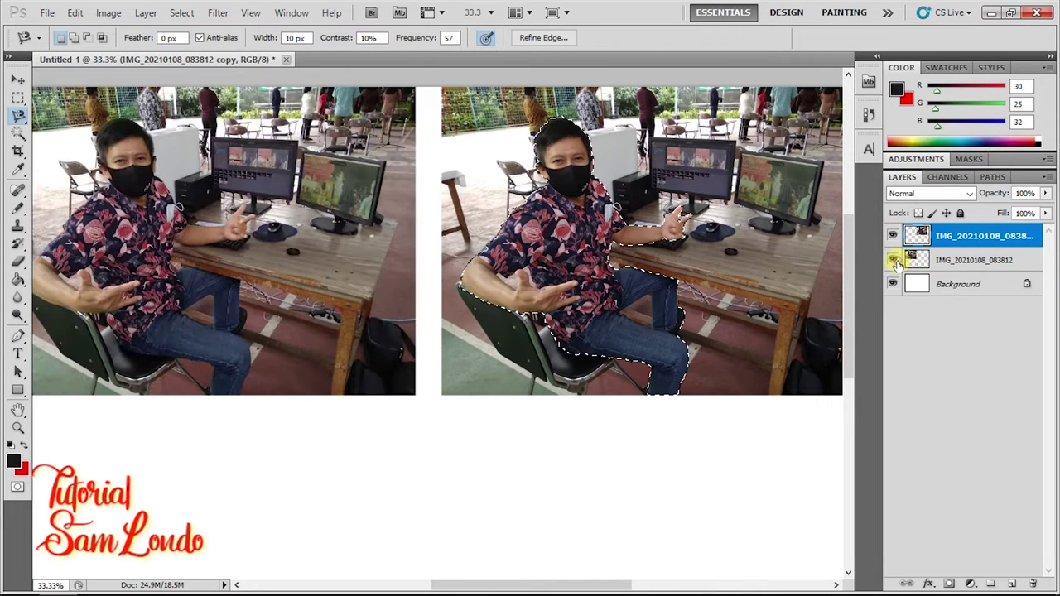
left_click(894, 260)
left_click(895, 260)
left_click(107, 13)
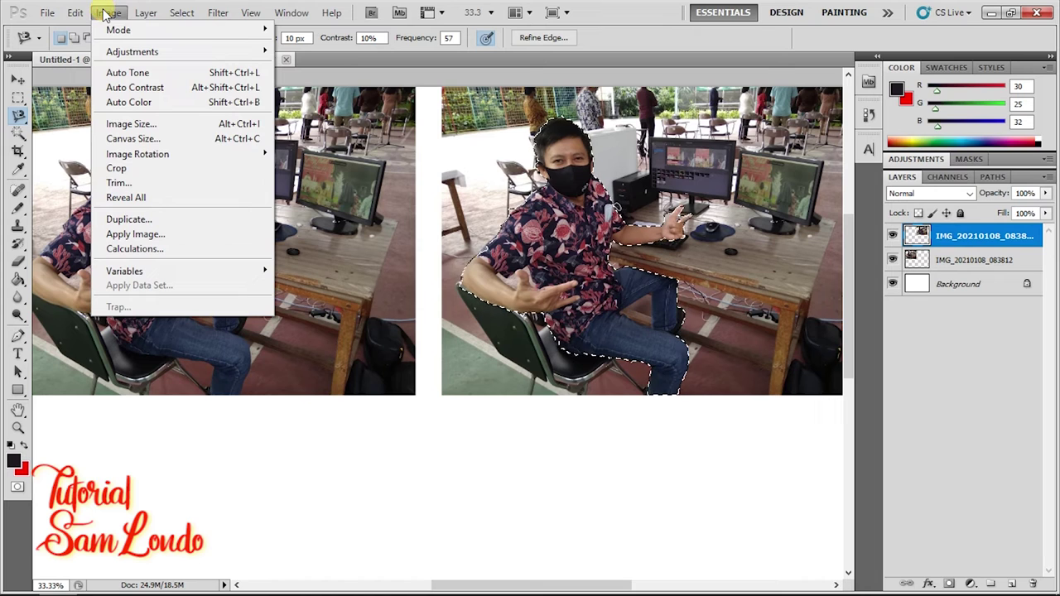
mouse_move(132, 52)
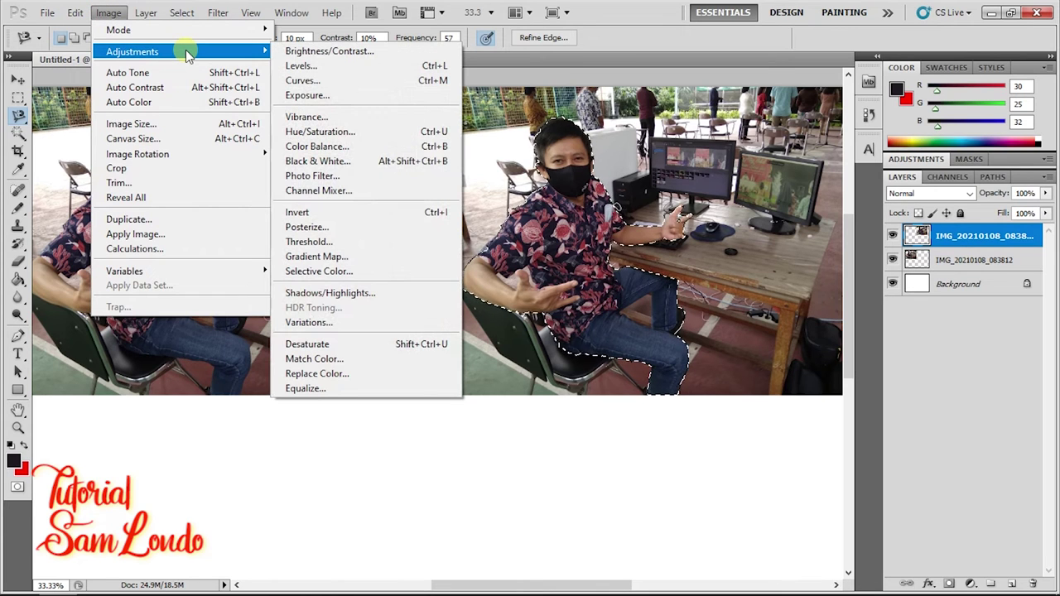
Preview Brightness 120 on the selected man, close the dialog, then deselect and reselect him.
left_click(356, 52)
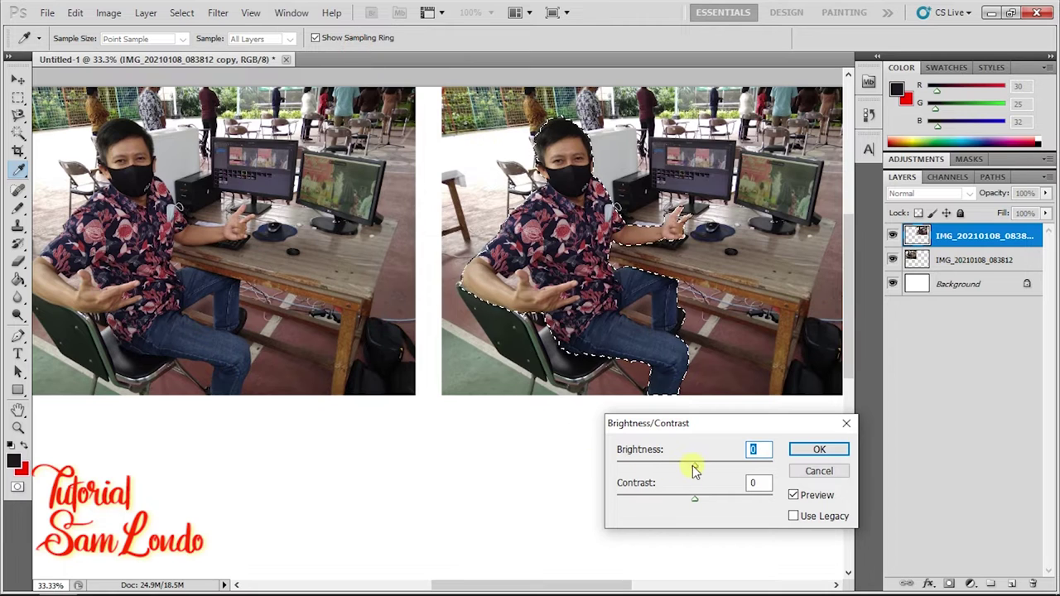
left_click_drag(699, 469, 737, 469)
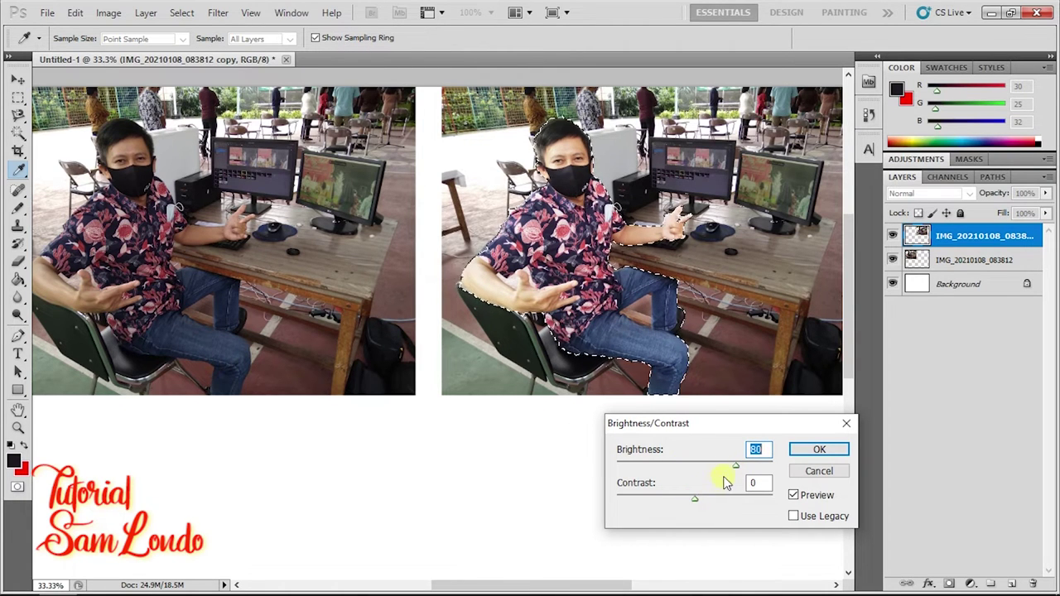
mouse_move(735, 465)
left_mouse_down()
mouse_move(759, 466)
mouse_move(732, 469)
left_mouse_up()
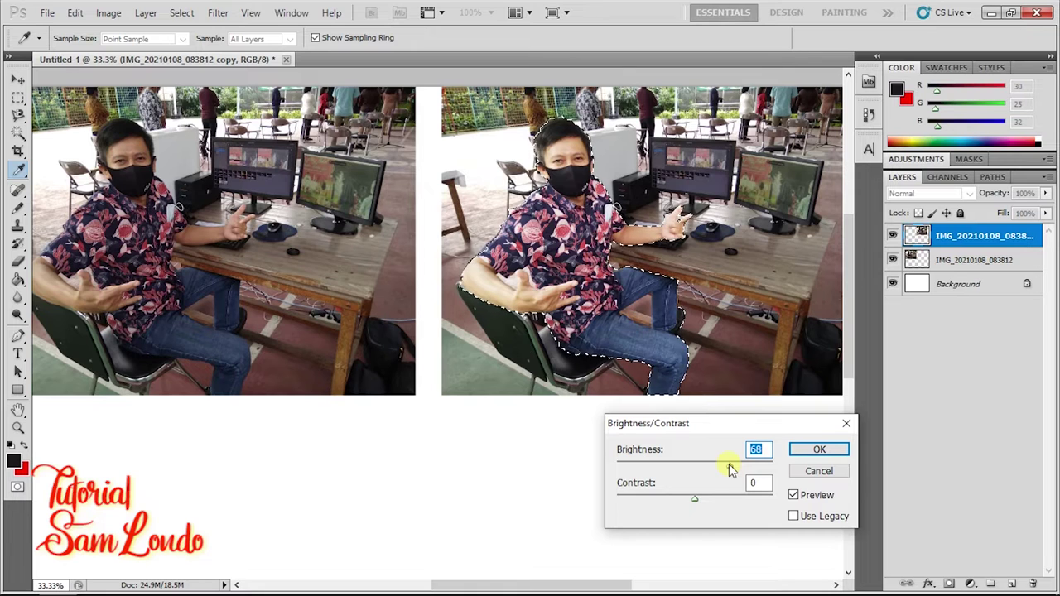
left_click(812, 449)
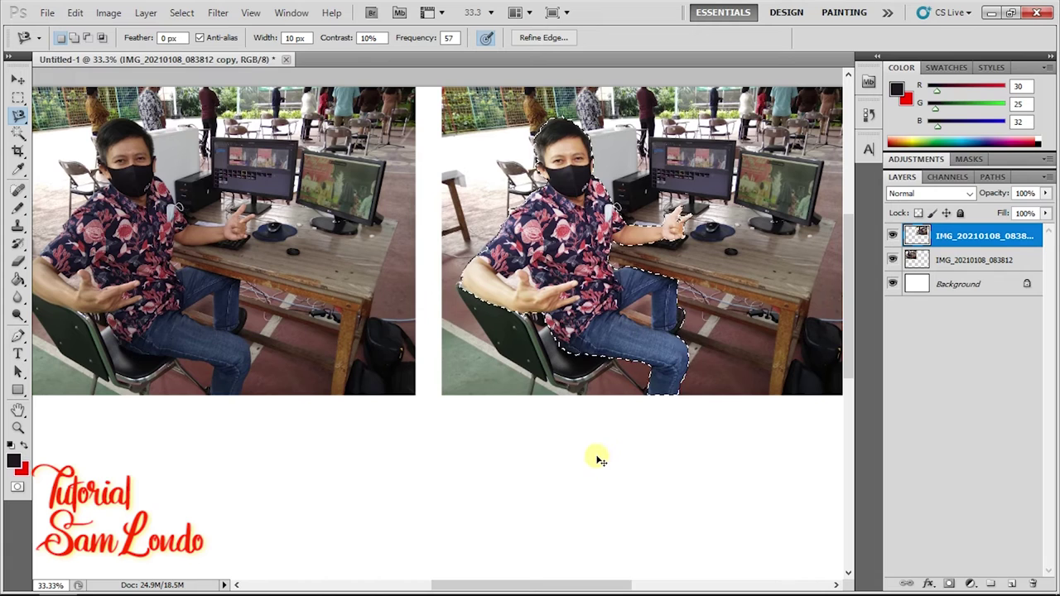
key("ctrl+d")
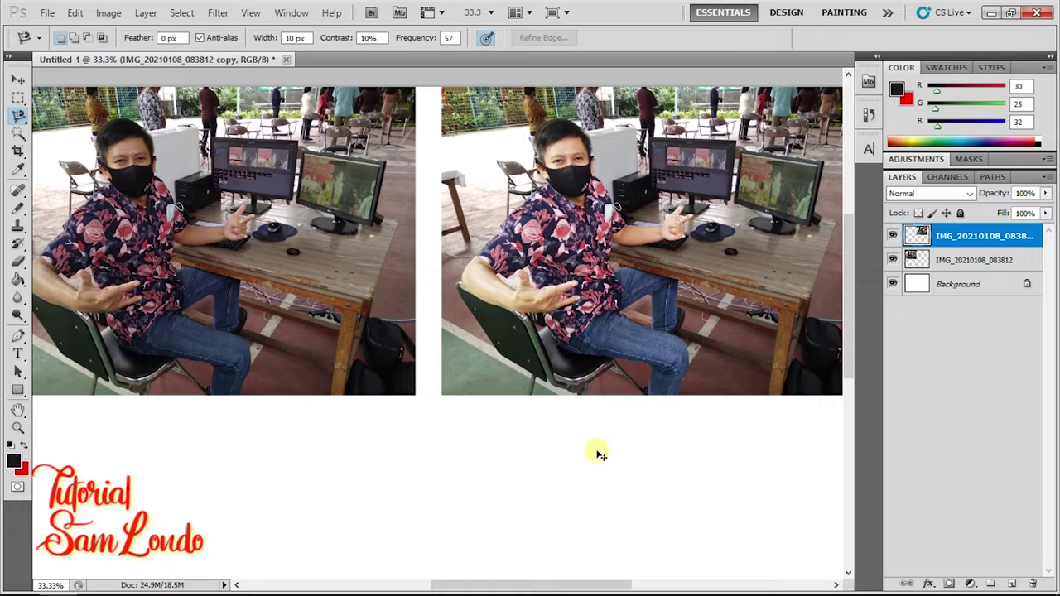
key("ctrl+shift+d")
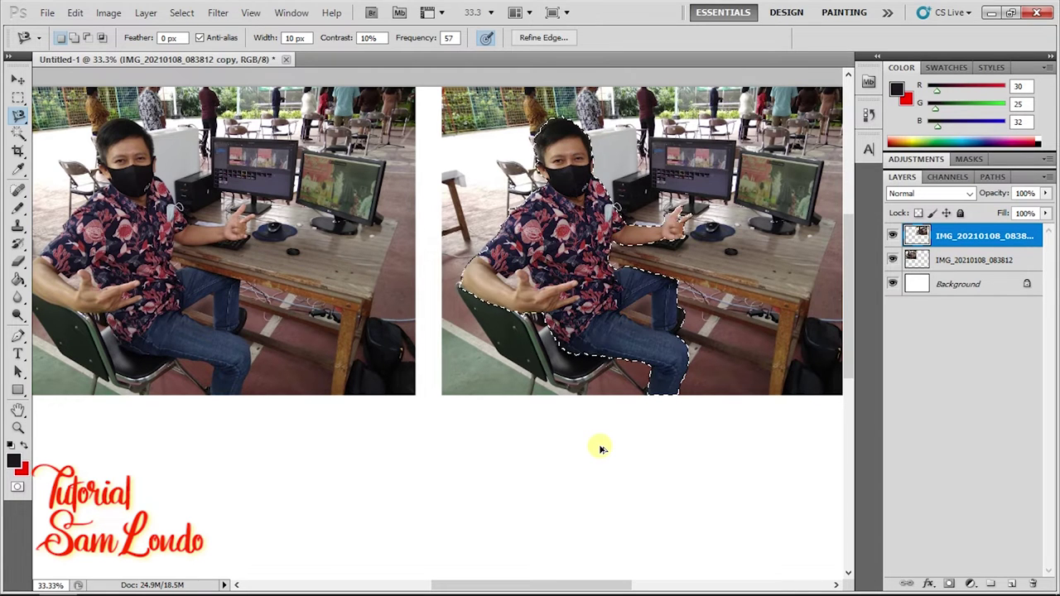
Try Contrast 100 on the selected man in Brightness/Contrast, then cancel the change.
left_click(110, 13)
mouse_move(132, 51)
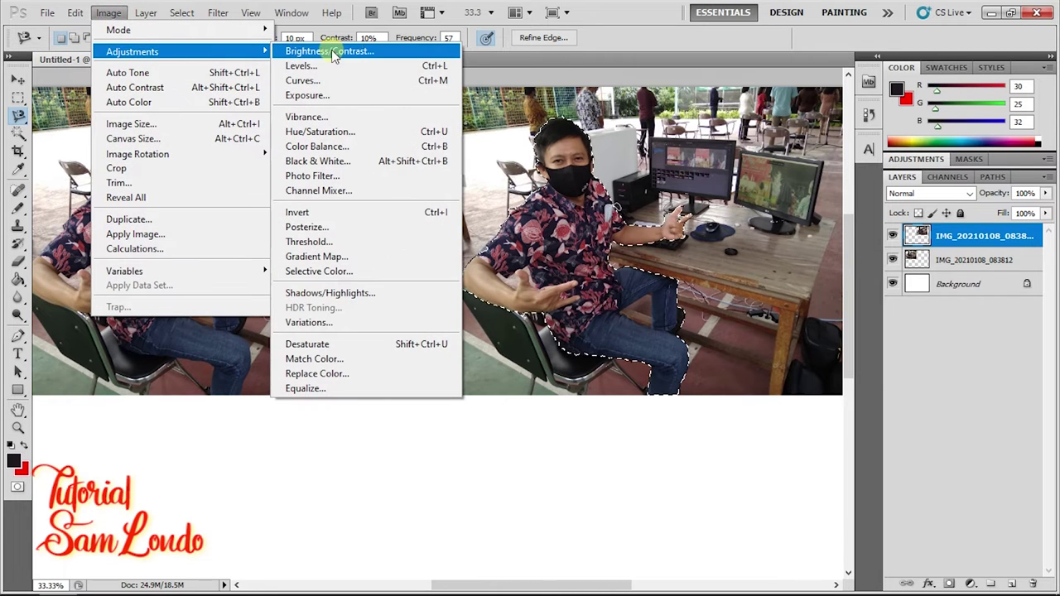
left_click(376, 51)
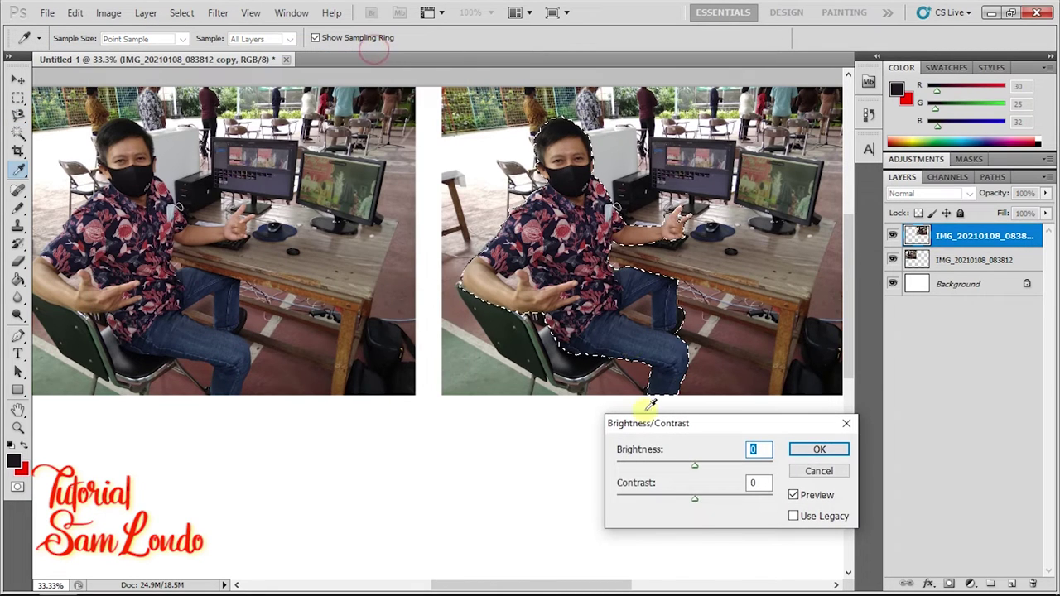
mouse_move(695, 502)
left_mouse_down()
mouse_move(756, 502)
mouse_move(618, 501)
left_mouse_up()
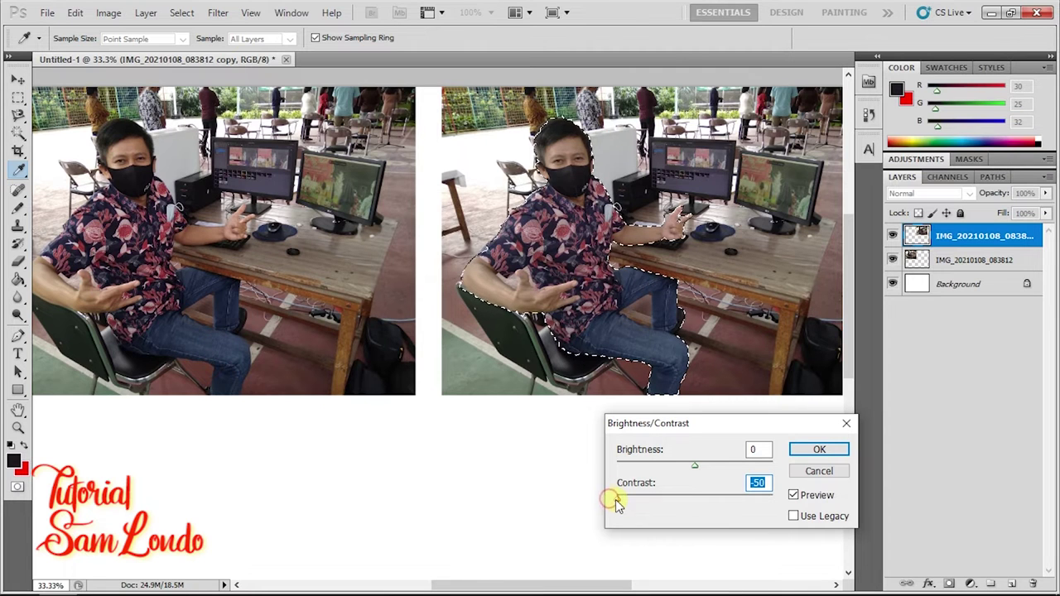
left_click_drag(642, 499, 778, 495)
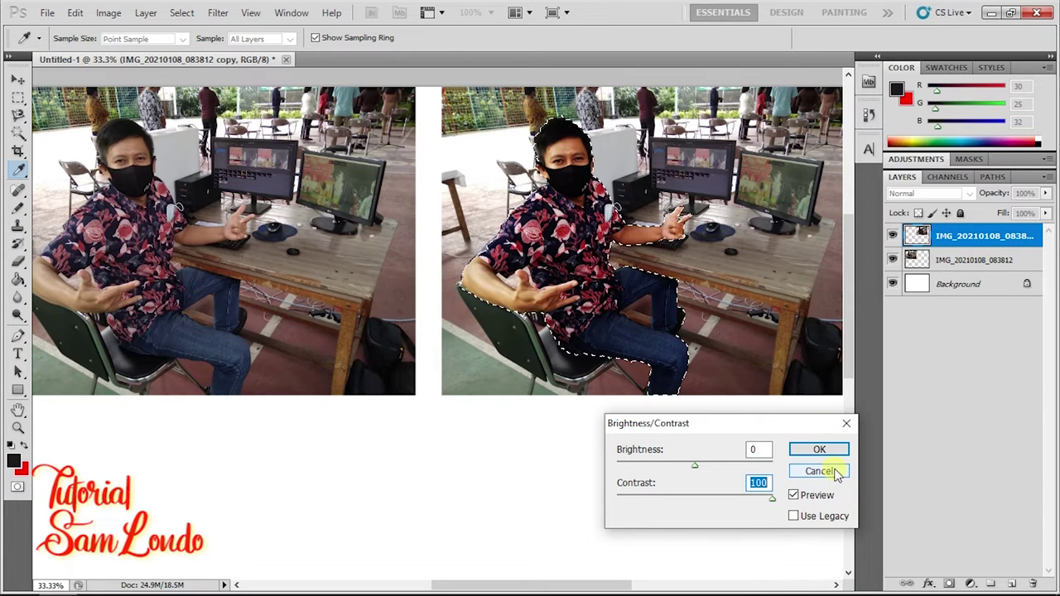
left_click(820, 471)
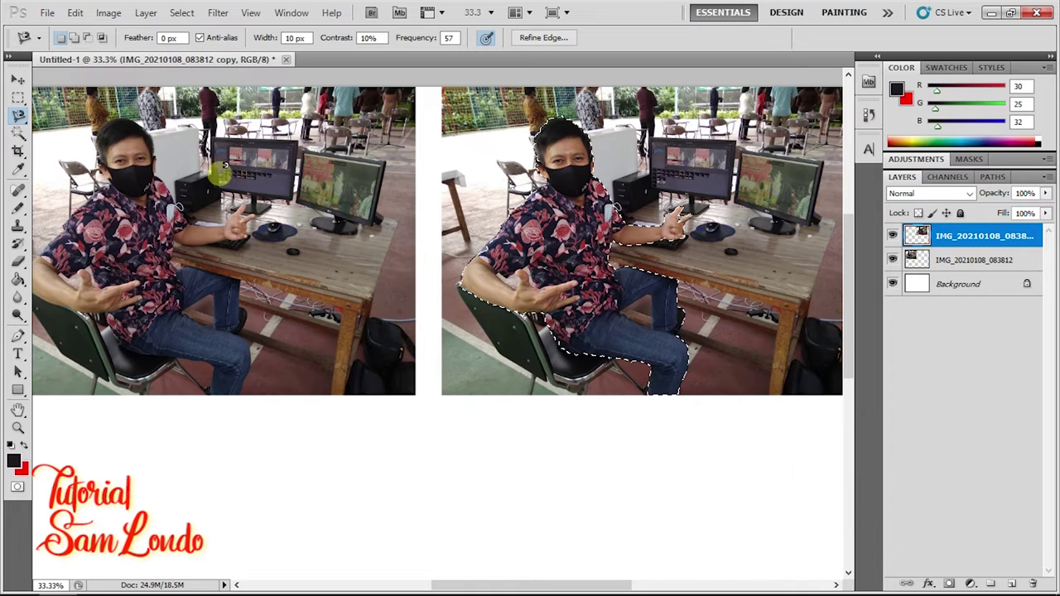
left_click(108, 12)
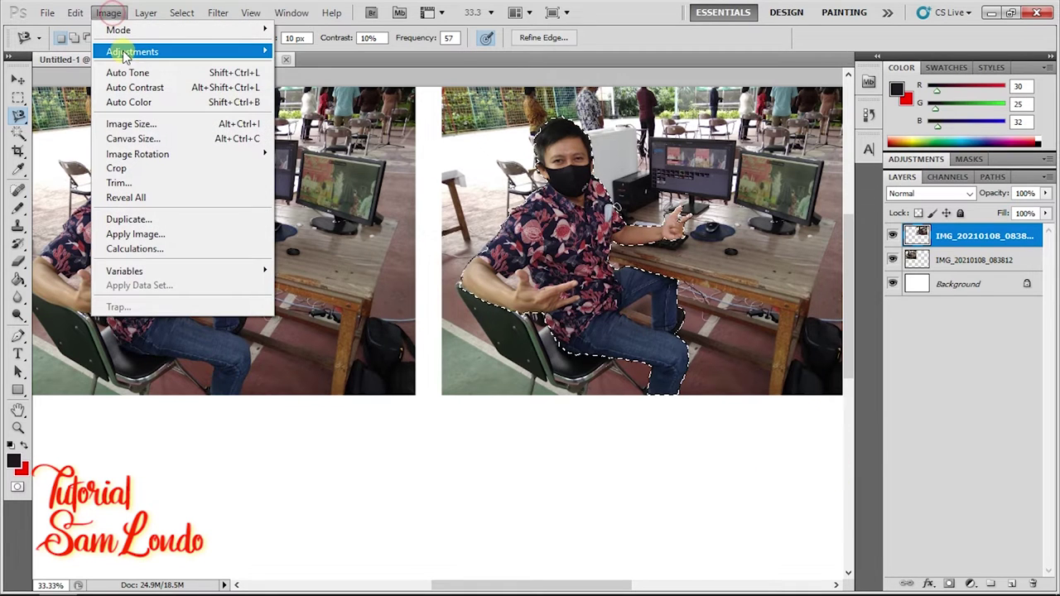
mouse_move(133, 52)
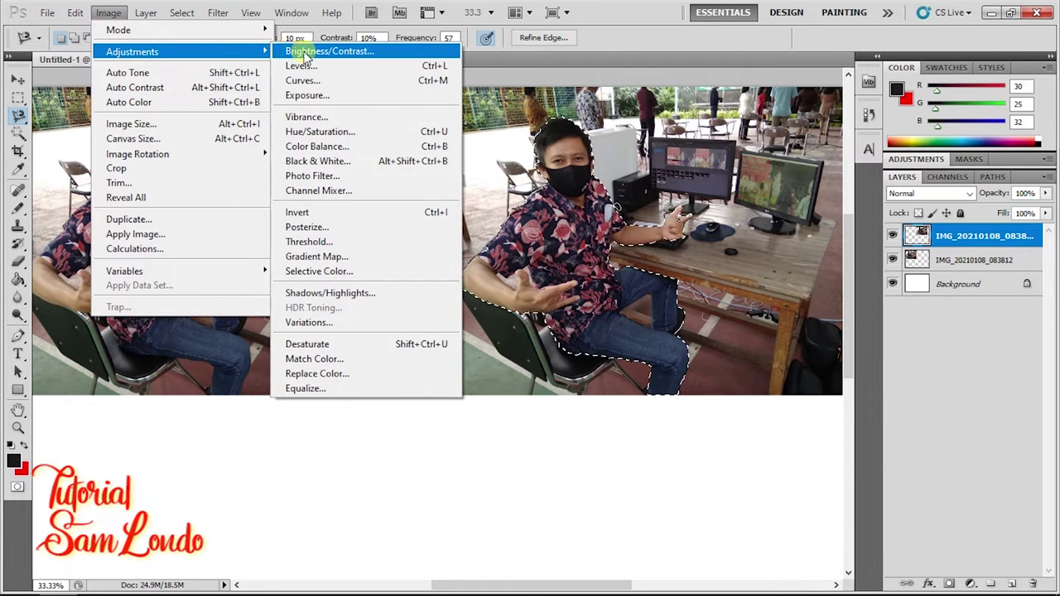
In Levels, darken the RGB midtones and push the Red channel to tint the man red.
left_click(334, 66)
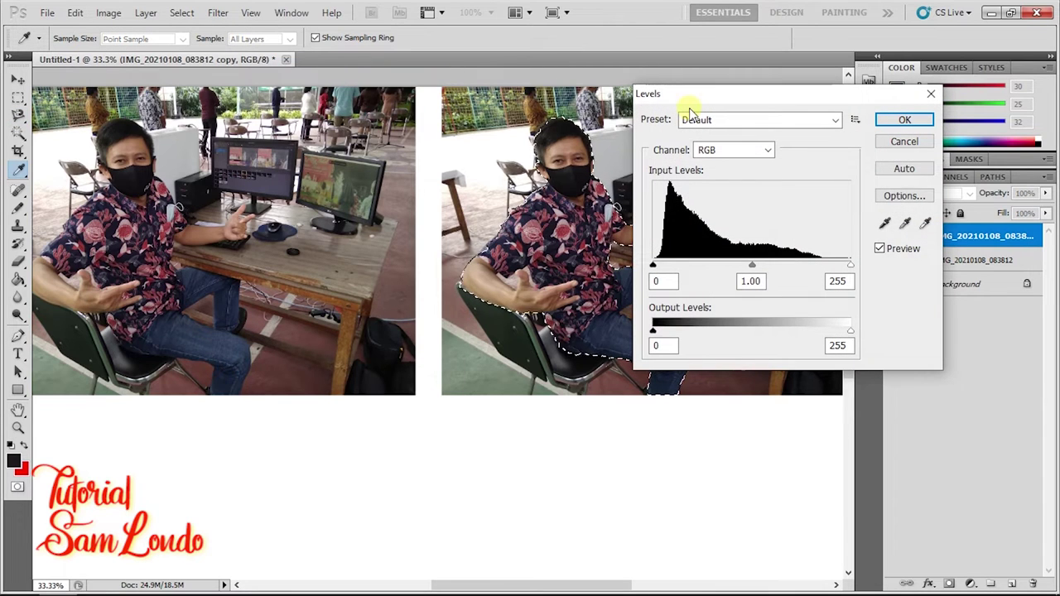
mouse_move(682, 98)
left_mouse_down()
mouse_move(180, 284)
mouse_move(177, 298)
left_mouse_up()
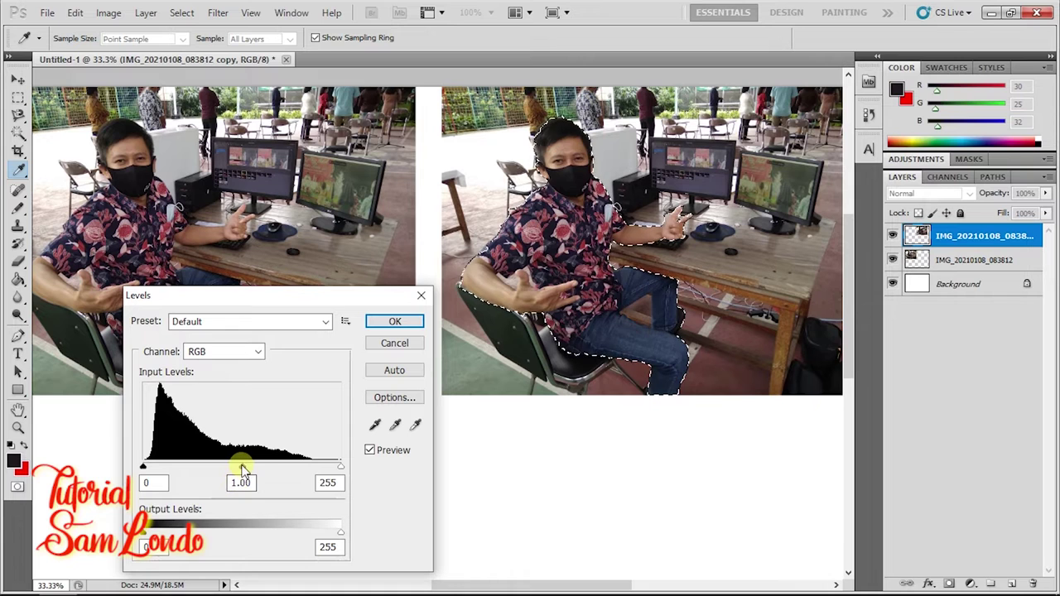
mouse_move(241, 470)
left_mouse_down()
mouse_move(320, 463)
mouse_move(272, 465)
left_mouse_up()
left_click(232, 352)
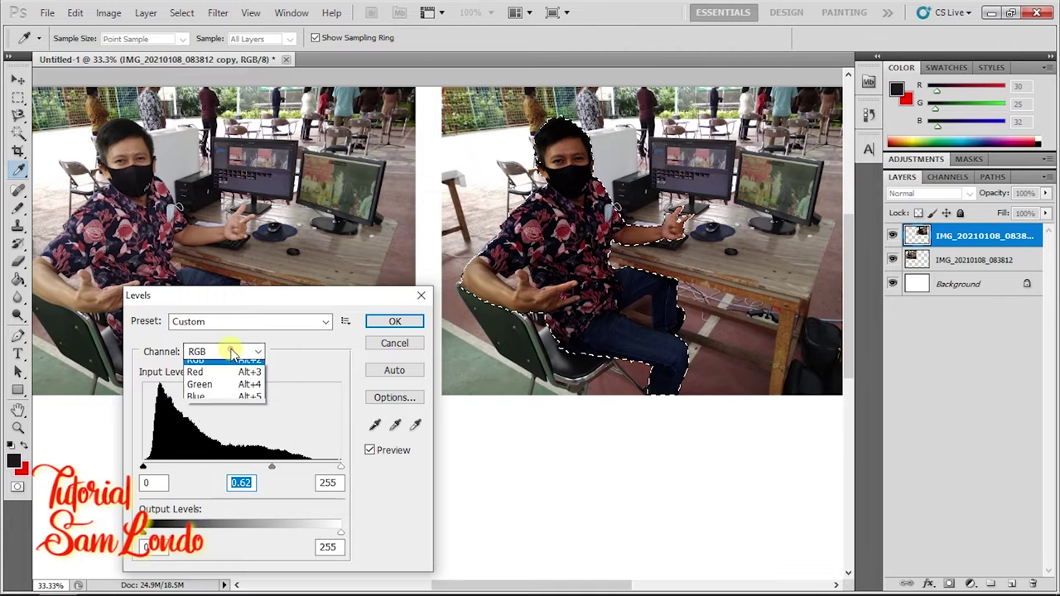
left_click(208, 371)
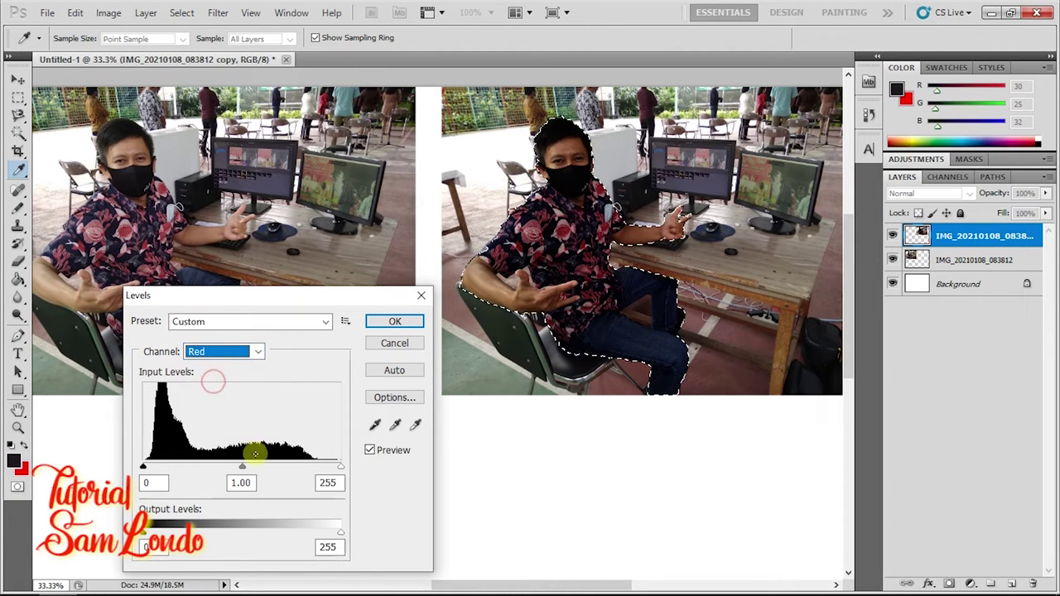
mouse_move(242, 466)
left_mouse_down()
mouse_move(183, 478)
mouse_move(225, 471)
left_mouse_up()
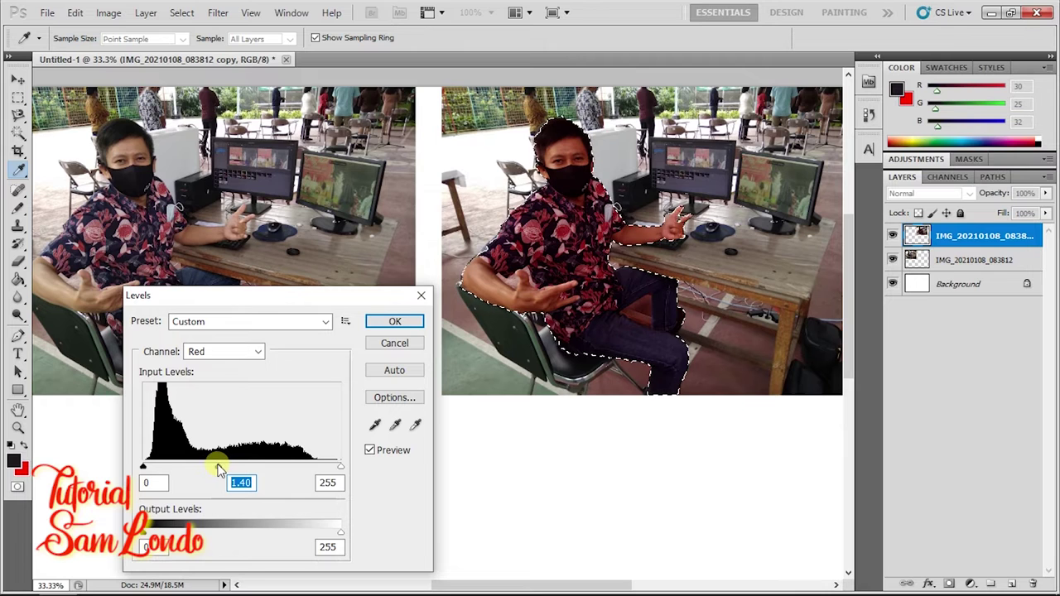
mouse_move(146, 531)
left_mouse_down()
mouse_move(276, 527)
mouse_move(210, 530)
left_mouse_up()
Adjust the Green channel midtones, then close the Levels dialog without keeping the change.
left_click(226, 352)
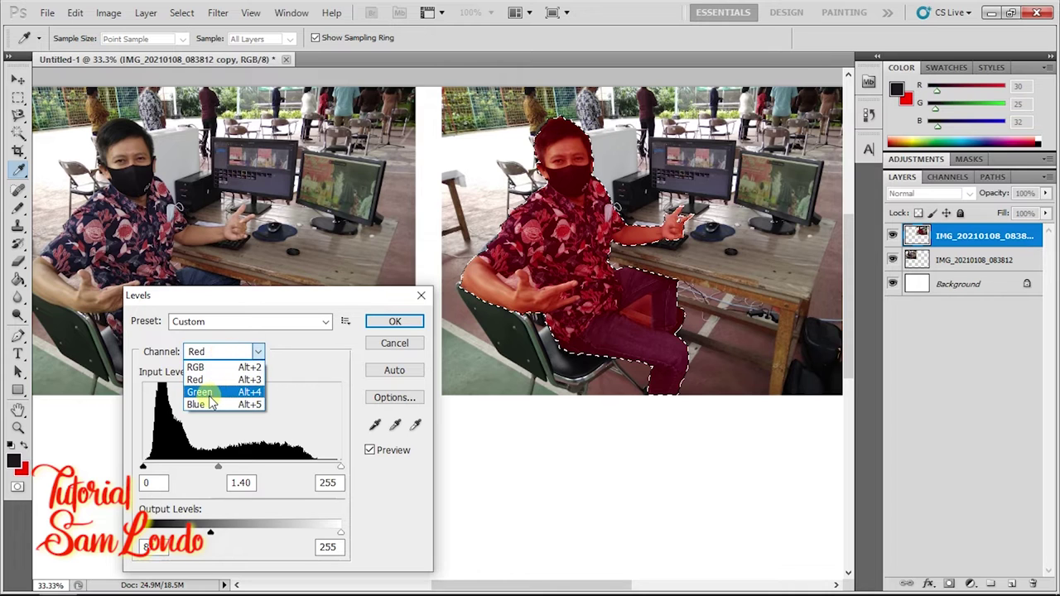
left_click(210, 394)
mouse_move(240, 466)
left_mouse_down()
mouse_move(185, 464)
mouse_move(320, 464)
mouse_move(214, 462)
left_mouse_up()
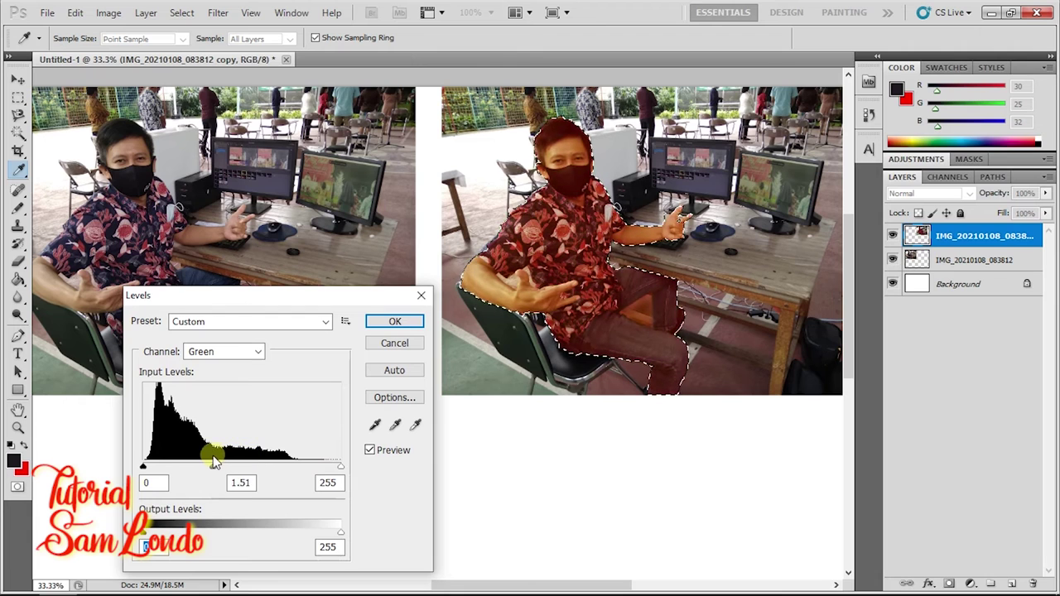
left_click(396, 323)
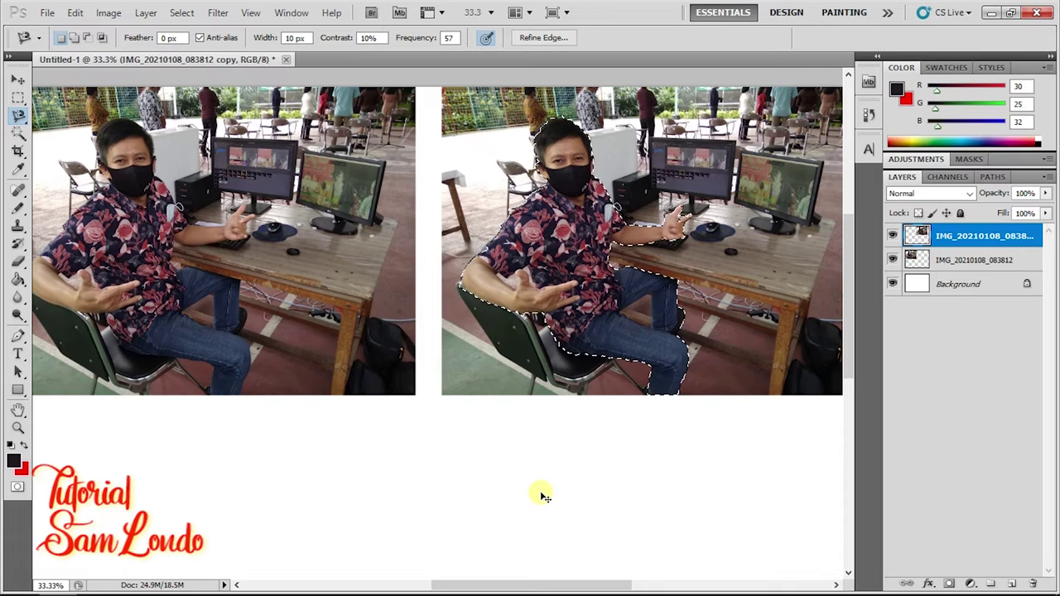
Brighten the selected man with an upward RGB curve in Curves.
left_click(108, 13)
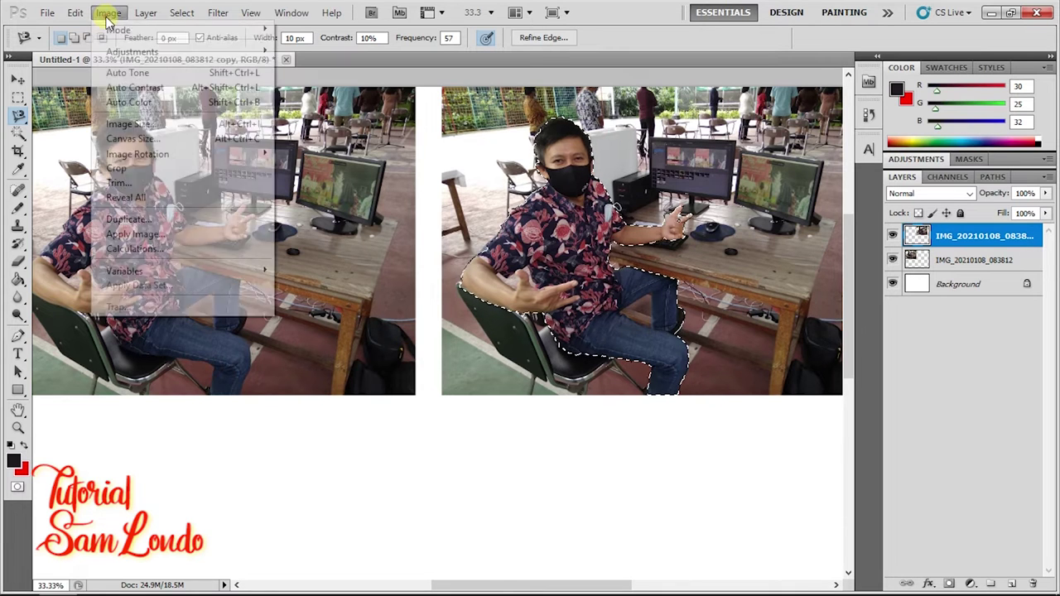
mouse_move(132, 51)
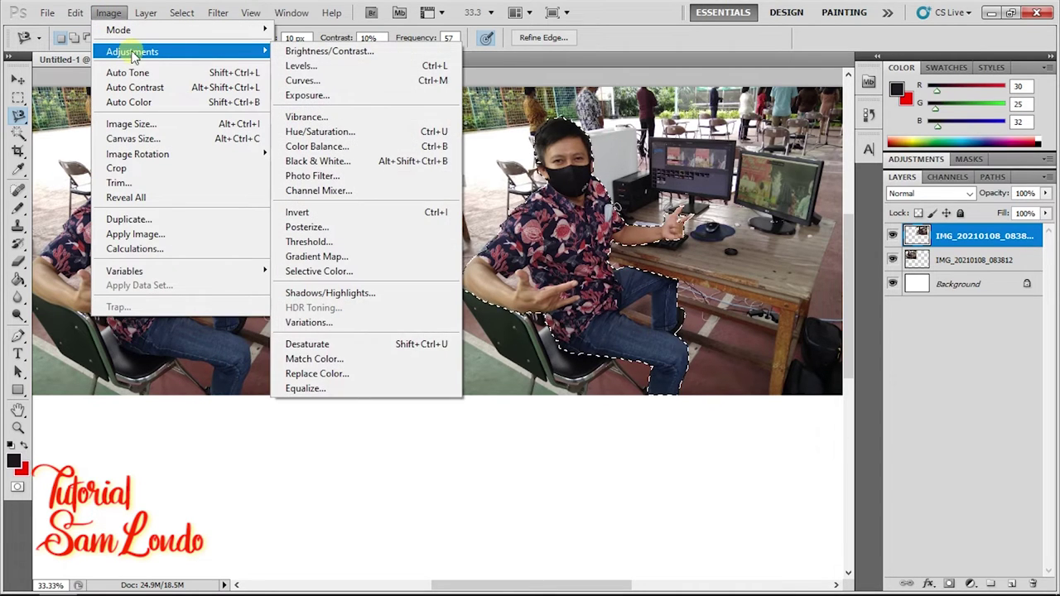
left_click(375, 87)
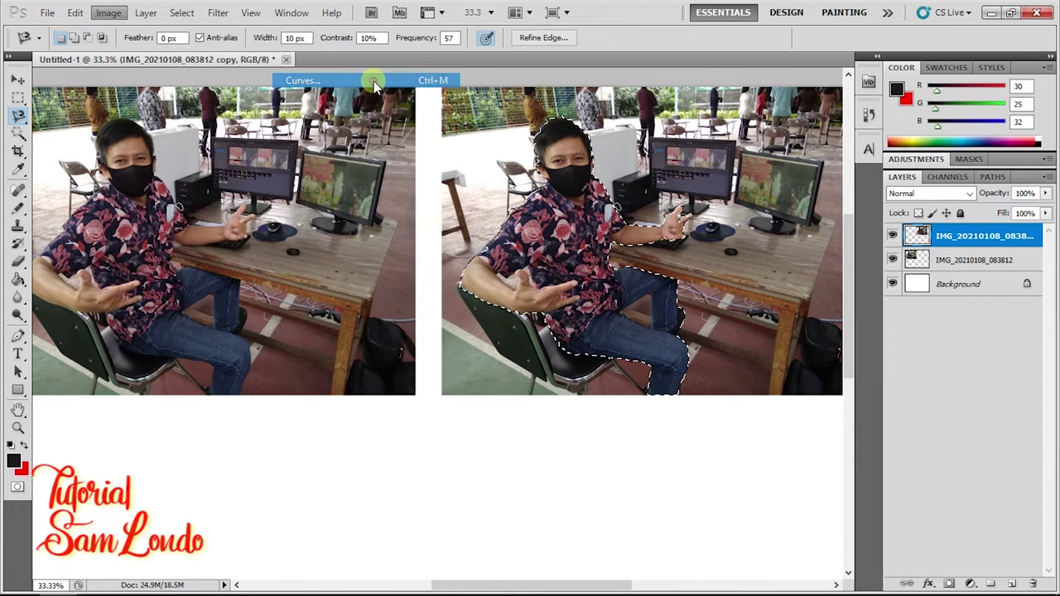
left_click_drag(421, 86, 182, 316)
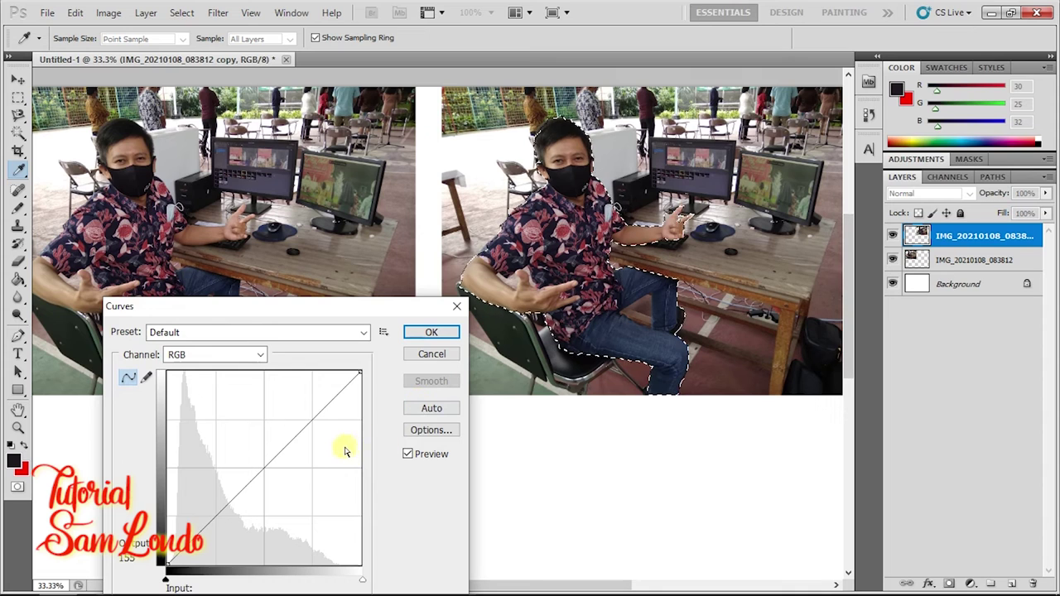
left_click_drag(175, 302, 171, 296)
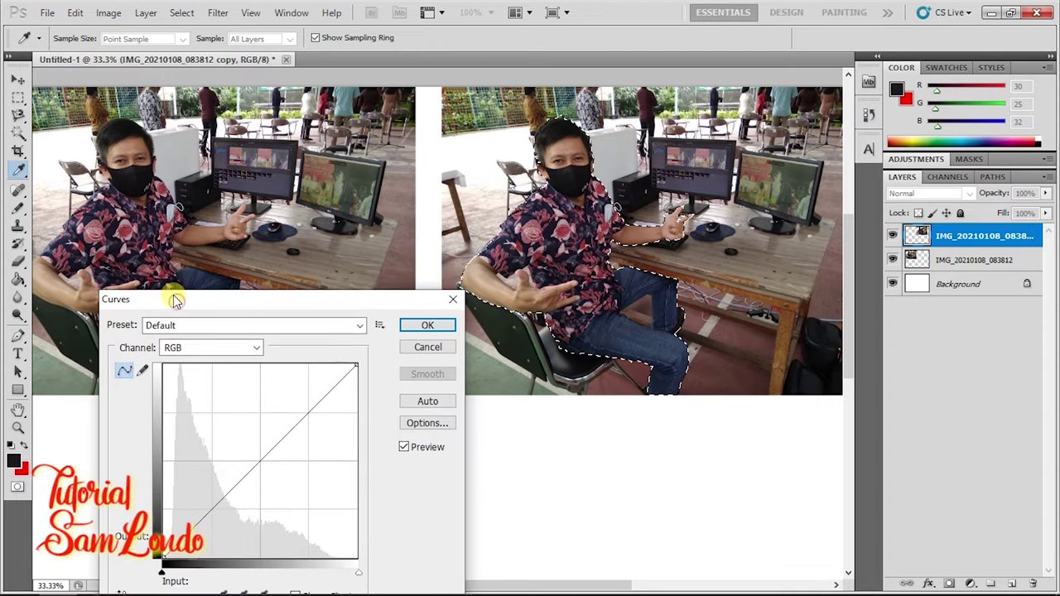
mouse_move(253, 467)
left_mouse_down()
mouse_move(284, 497)
mouse_move(237, 428)
mouse_move(208, 416)
mouse_move(226, 458)
left_mouse_up()
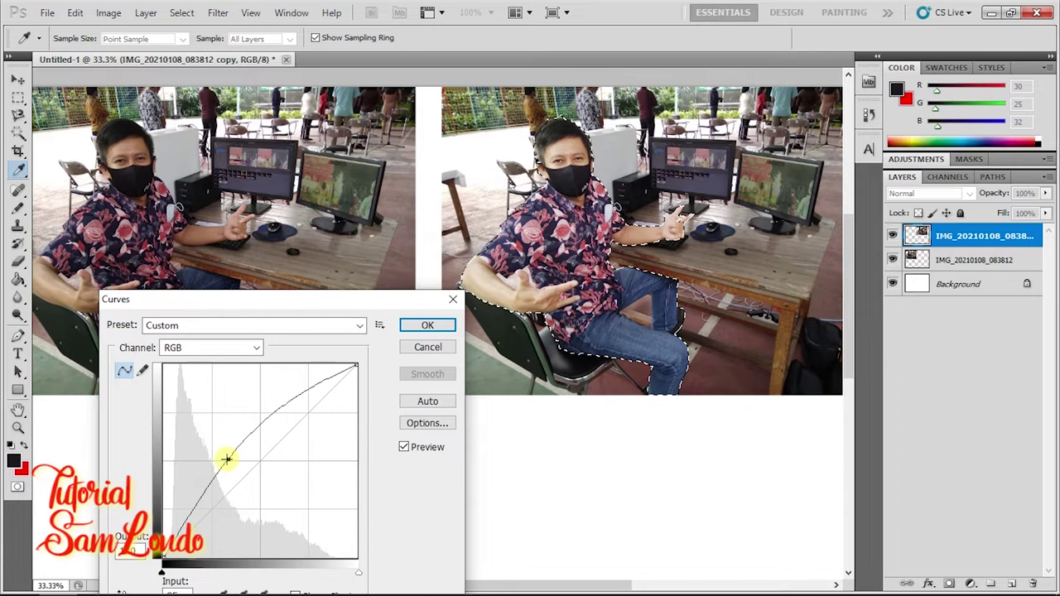
Boost the Red and Blue channel curves and apply the purple-pink Curves adjustment.
left_click(225, 348)
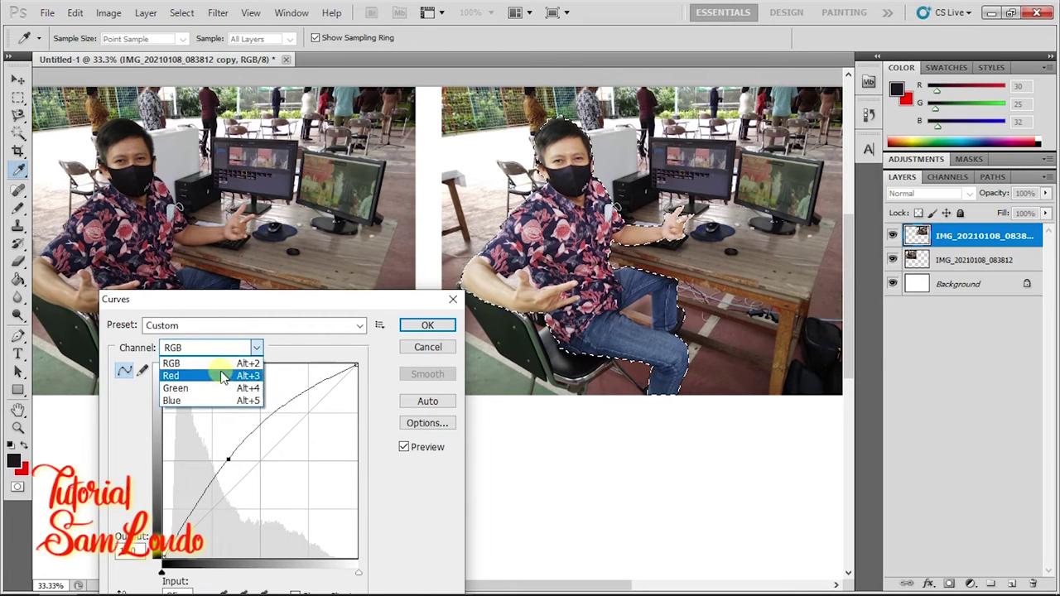
left_click(220, 371)
mouse_move(256, 469)
left_mouse_down()
mouse_move(299, 490)
mouse_move(231, 426)
mouse_move(238, 440)
left_mouse_up()
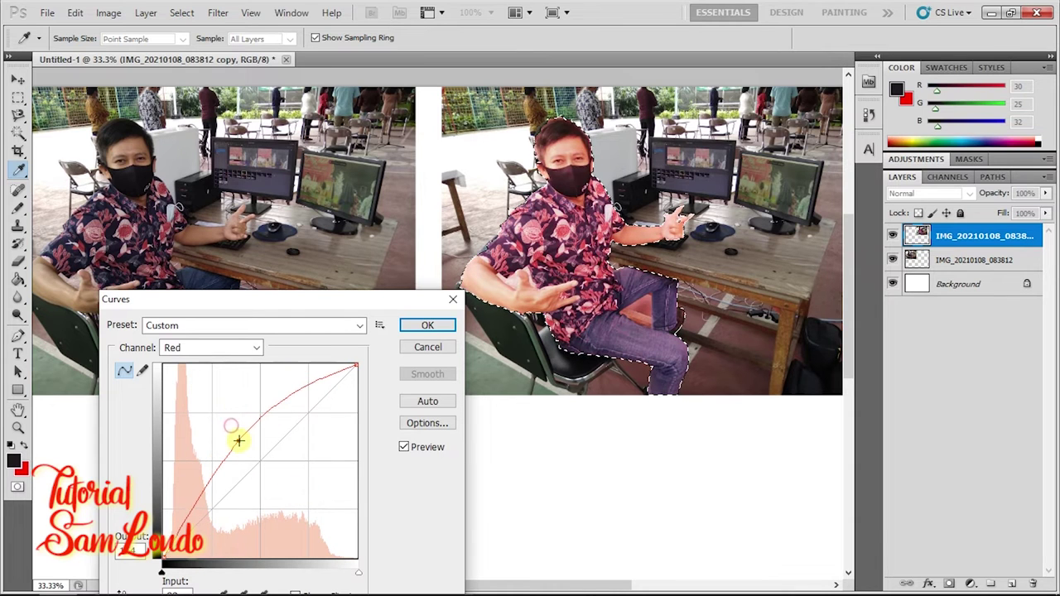
left_click(218, 348)
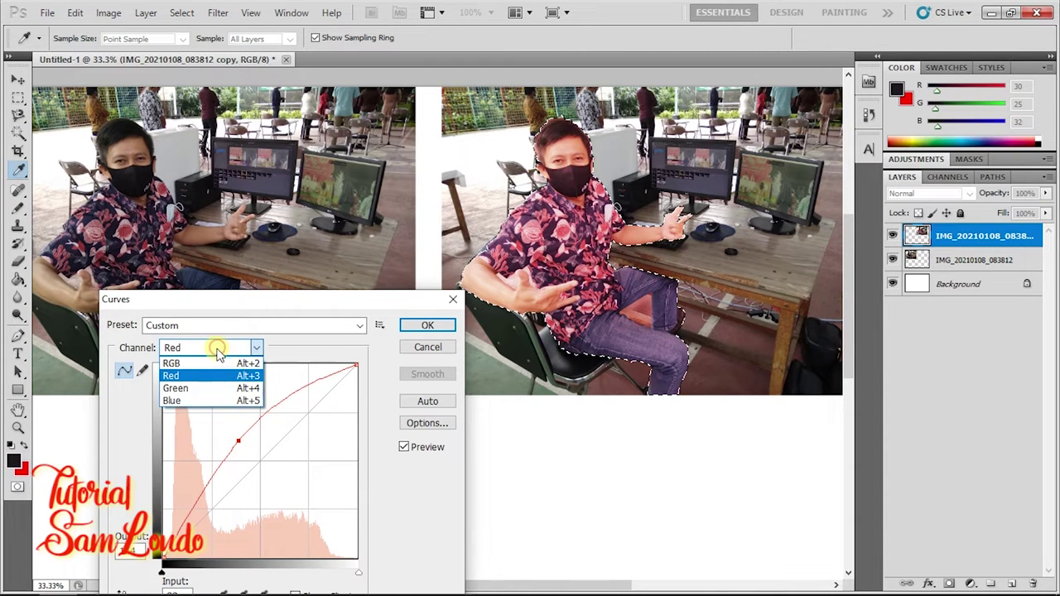
left_click(206, 401)
mouse_move(259, 460)
left_mouse_down()
mouse_move(225, 414)
mouse_move(237, 422)
left_mouse_up()
left_click(422, 327)
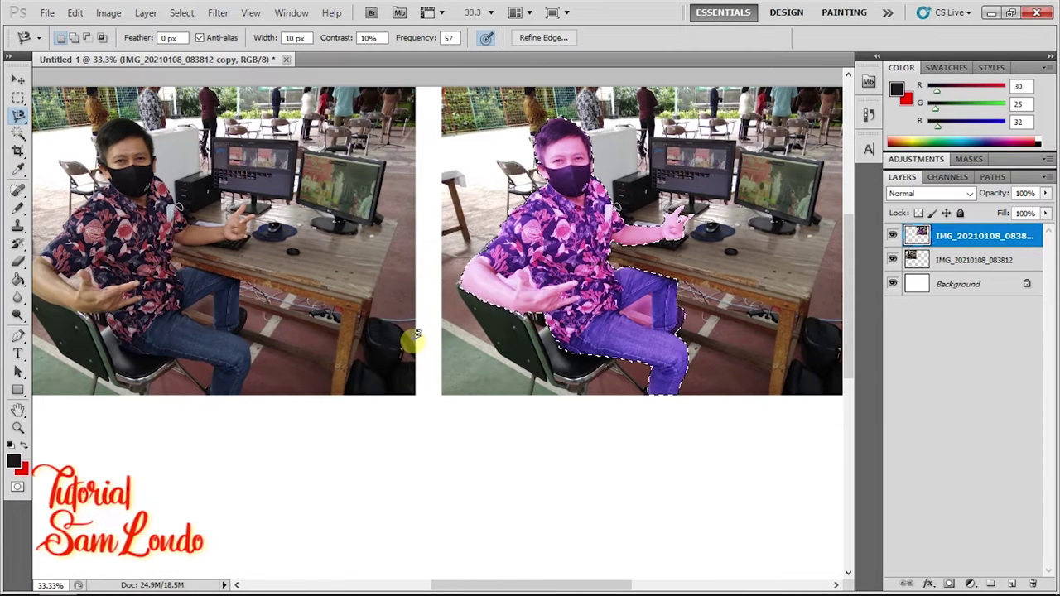
Undo the Curves recolour, then apply Exposure -1.12, Offset +0.2184, Gamma 0.31 to the man.
key("ctrl+z")
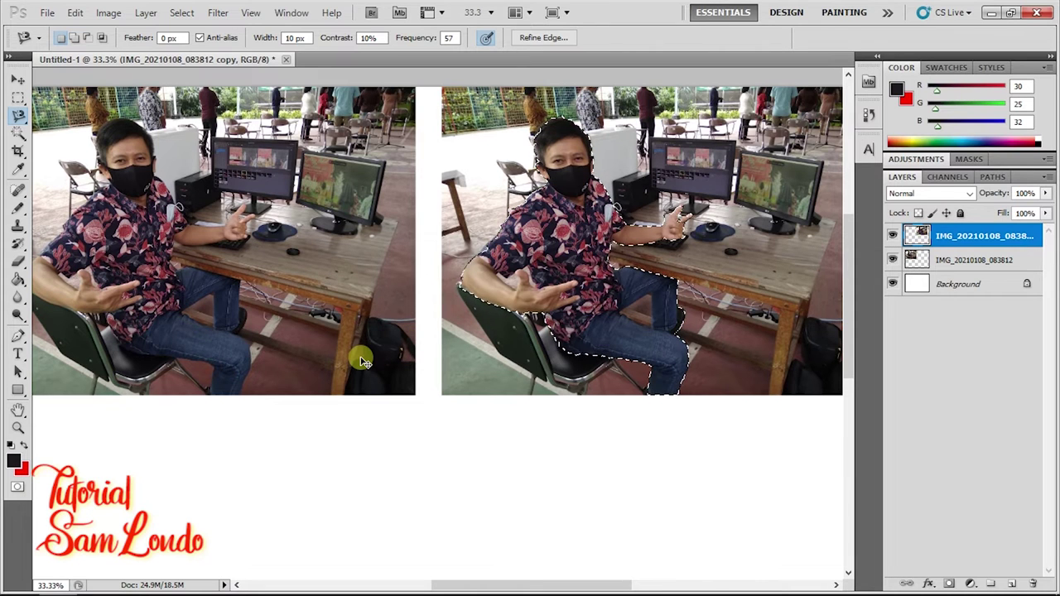
left_click(110, 13)
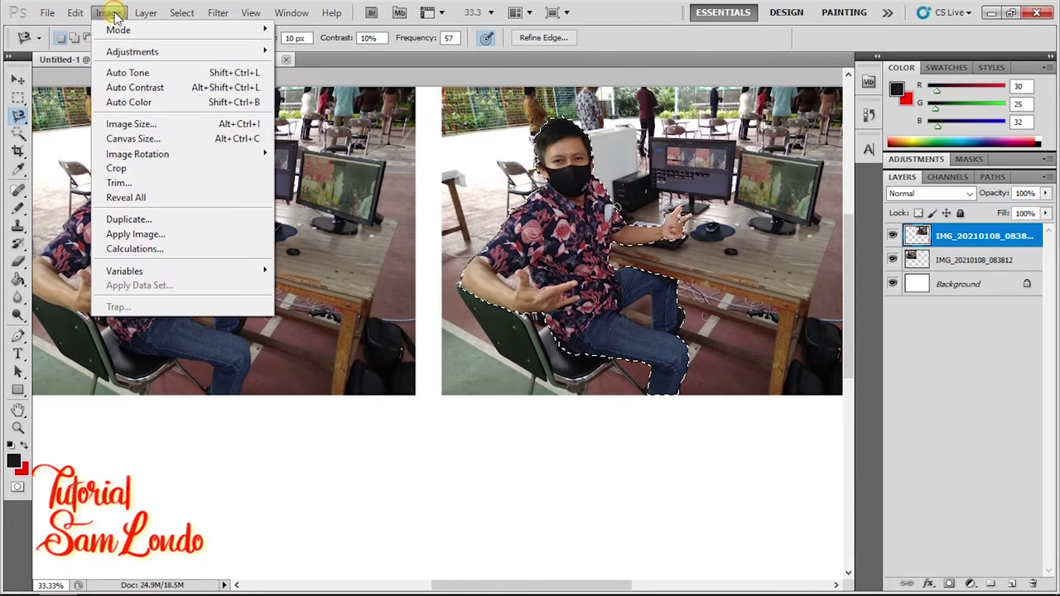
mouse_move(132, 52)
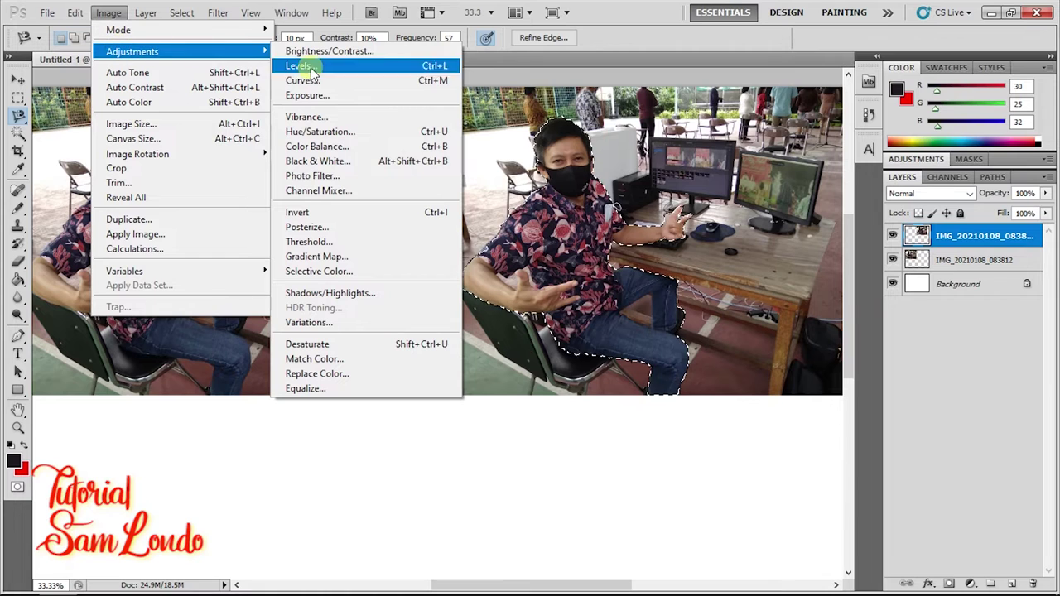
left_click(358, 105)
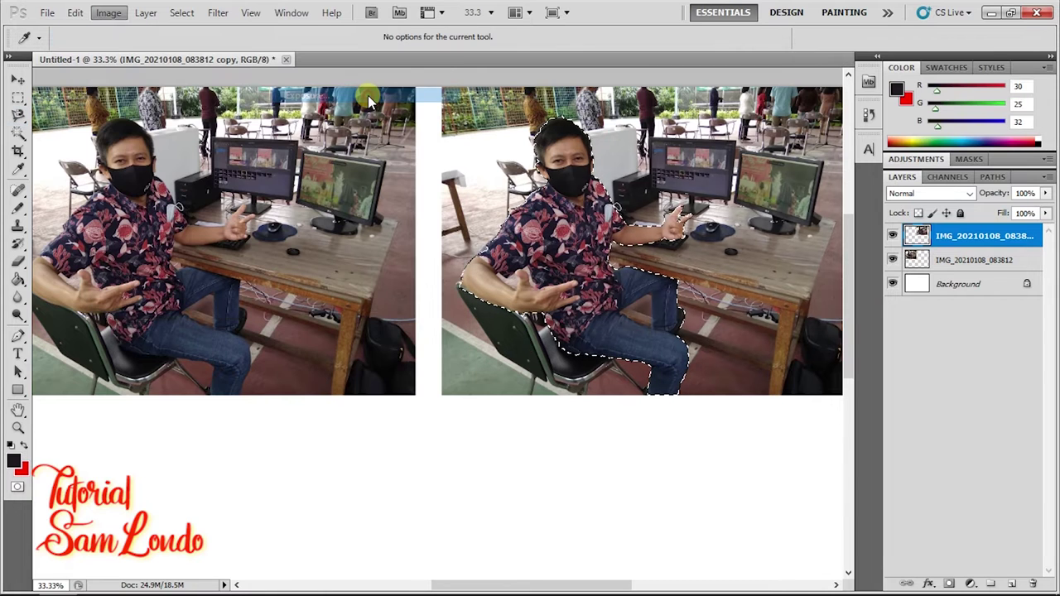
left_click_drag(670, 178, 370, 414)
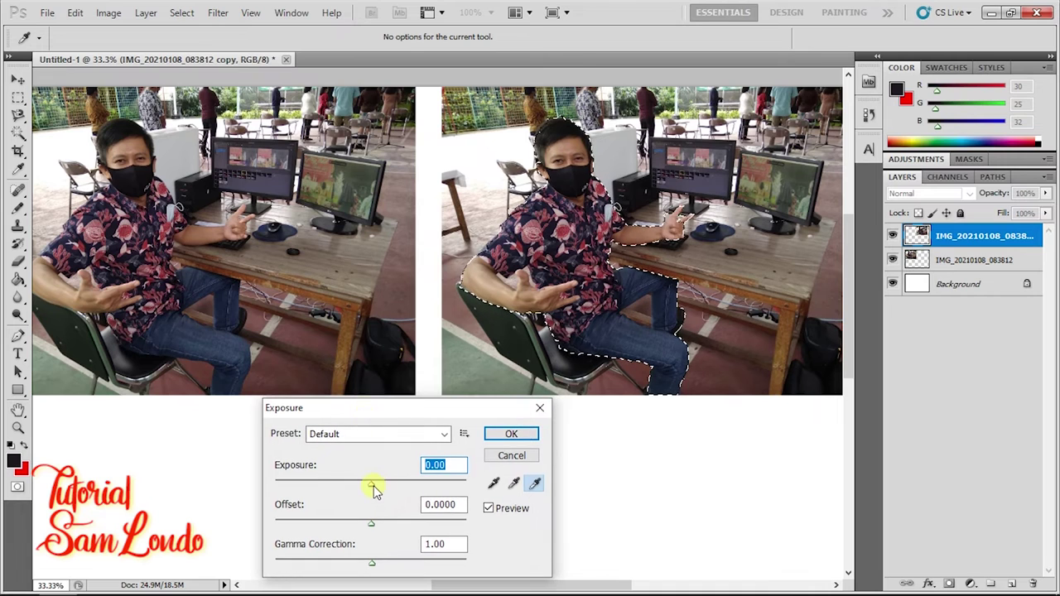
left_click_drag(371, 482, 428, 485)
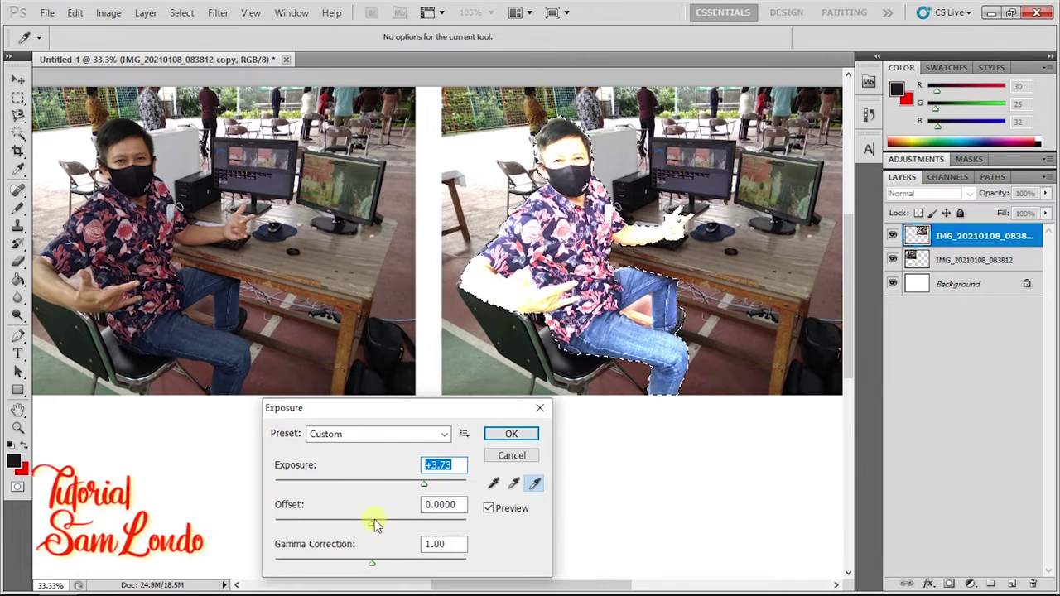
left_click_drag(428, 487, 379, 482)
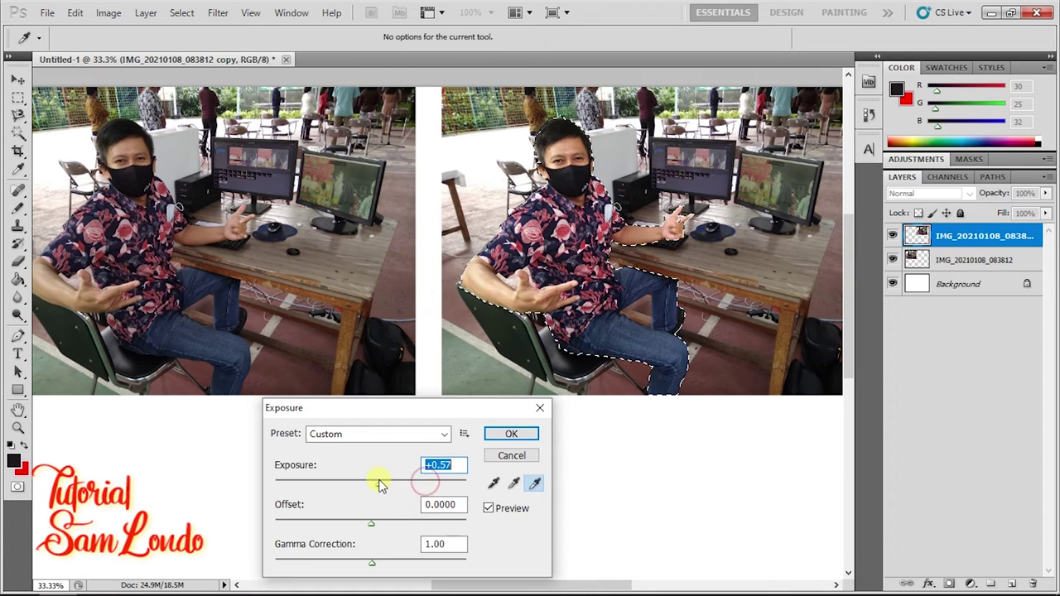
left_click_drag(370, 527, 476, 529)
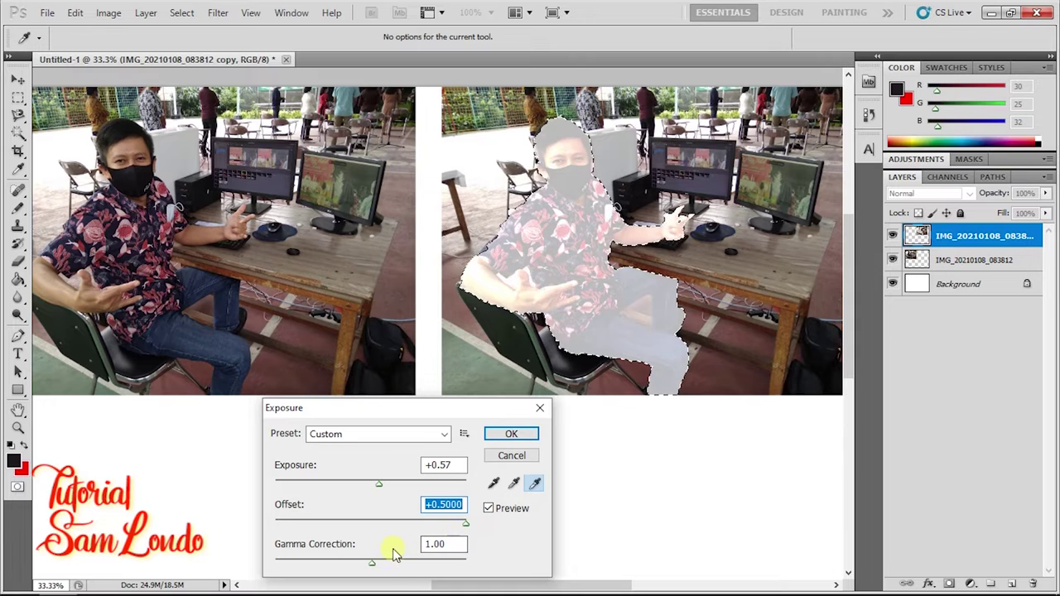
left_click_drag(466, 525, 369, 523)
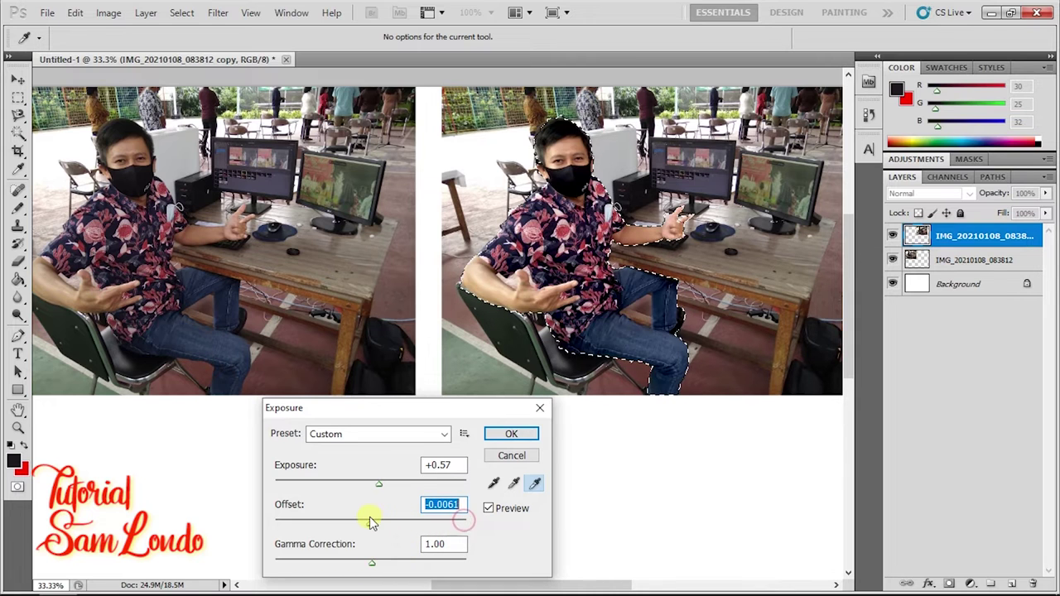
mouse_move(372, 563)
left_mouse_down()
mouse_move(465, 563)
mouse_move(429, 563)
left_mouse_up()
left_click_drag(369, 524, 412, 524)
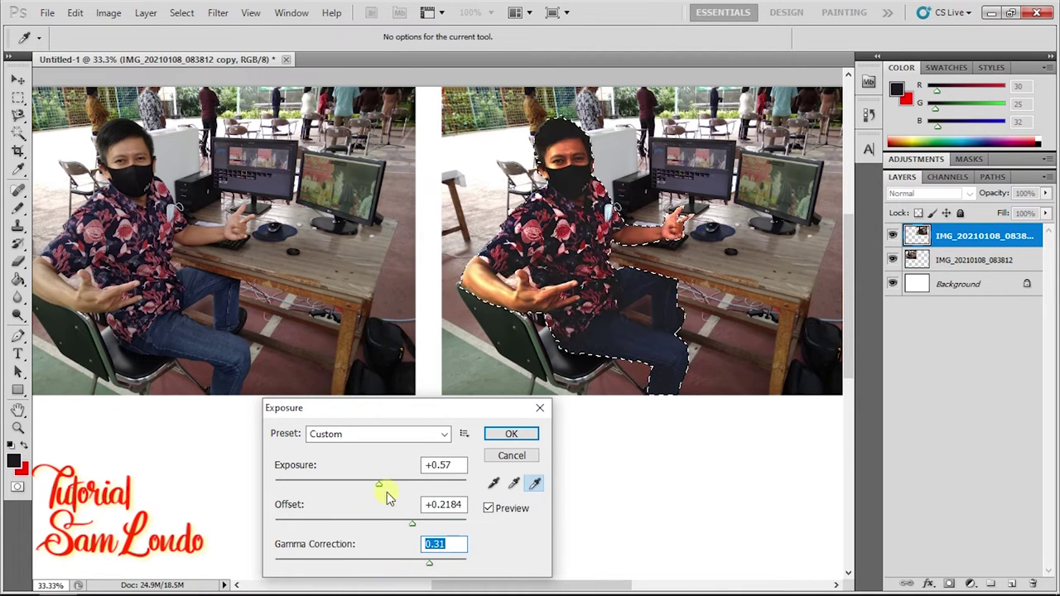
mouse_move(378, 484)
left_mouse_down()
mouse_move(334, 484)
mouse_move(354, 487)
left_mouse_up()
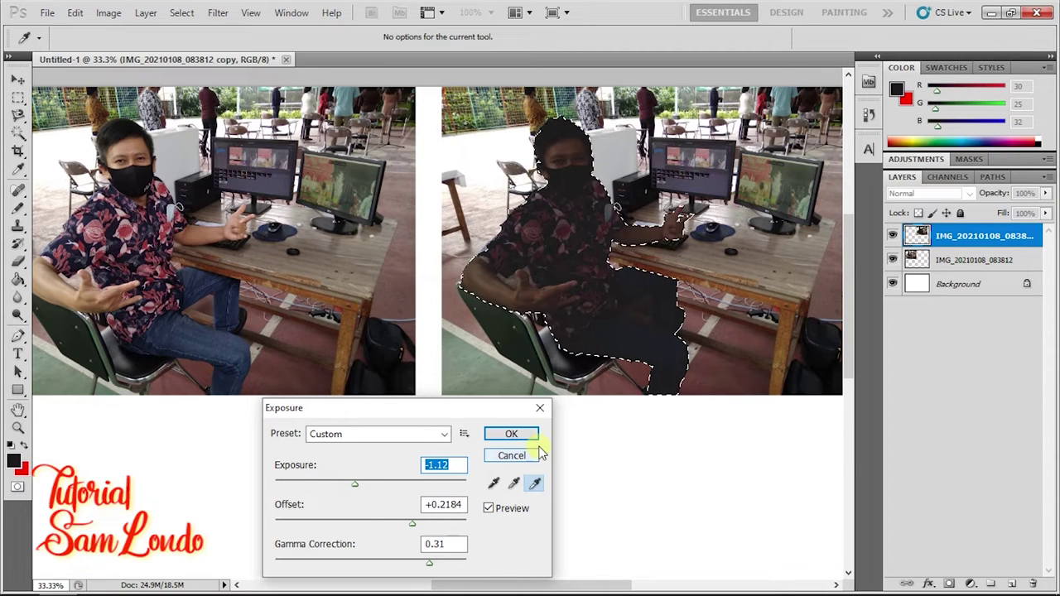
left_click(508, 435)
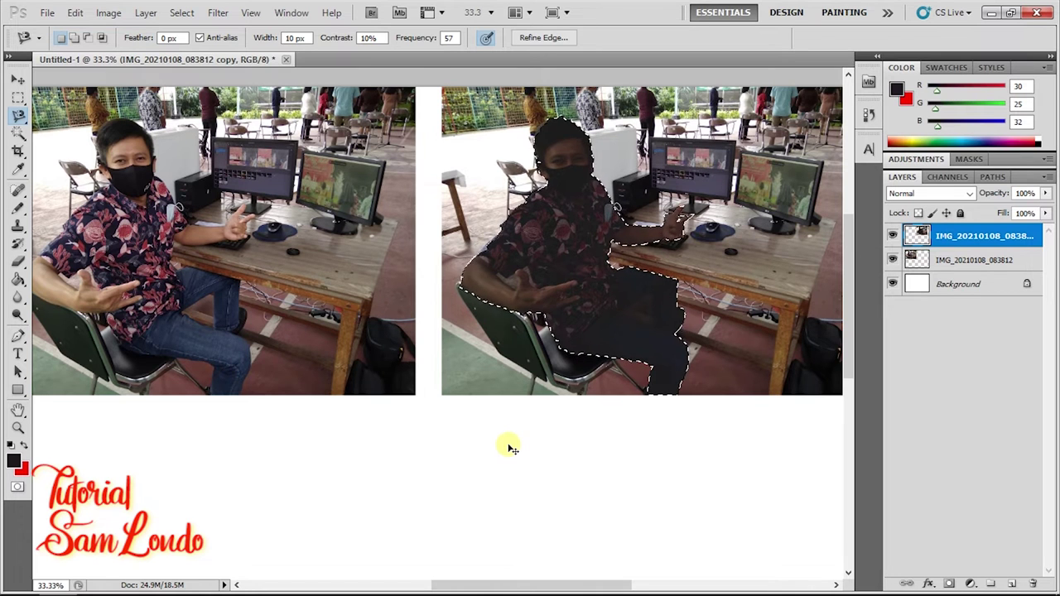
Apply Vibrance +100 and Saturation +77 to the man, then undo it.
left_click(111, 14)
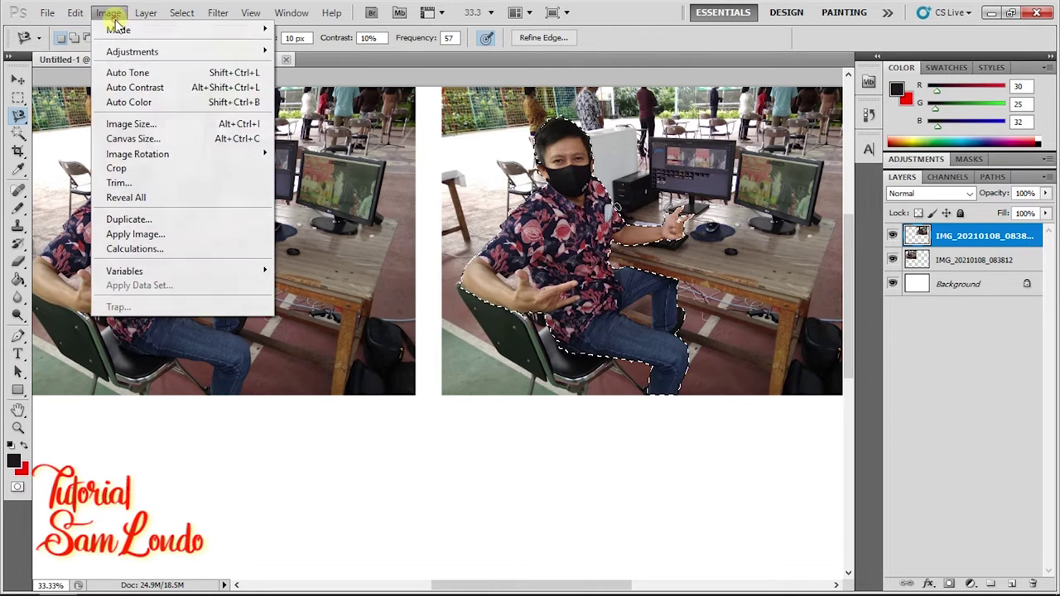
mouse_move(132, 52)
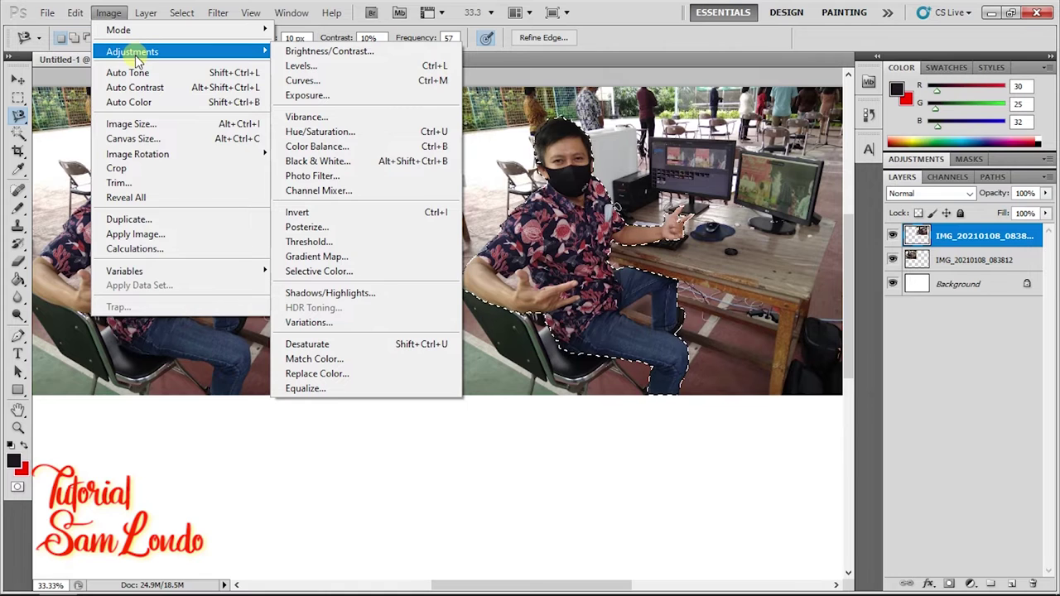
left_click(430, 116)
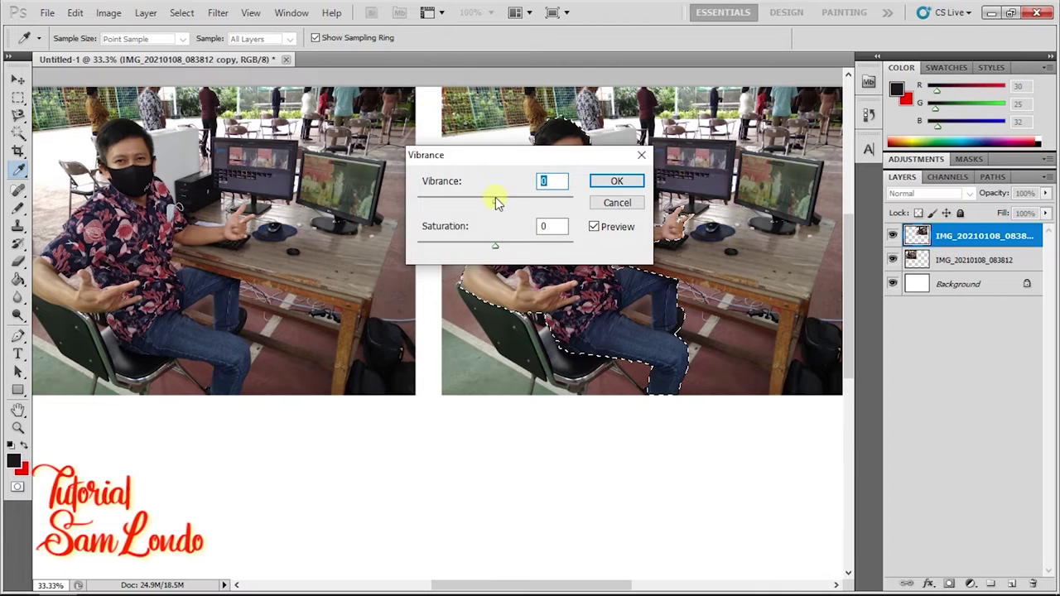
left_click_drag(516, 163, 411, 439)
left_click_drag(389, 478, 466, 478)
mouse_move(390, 521)
left_mouse_down()
mouse_move(470, 521)
mouse_move(357, 517)
mouse_move(448, 523)
left_mouse_up()
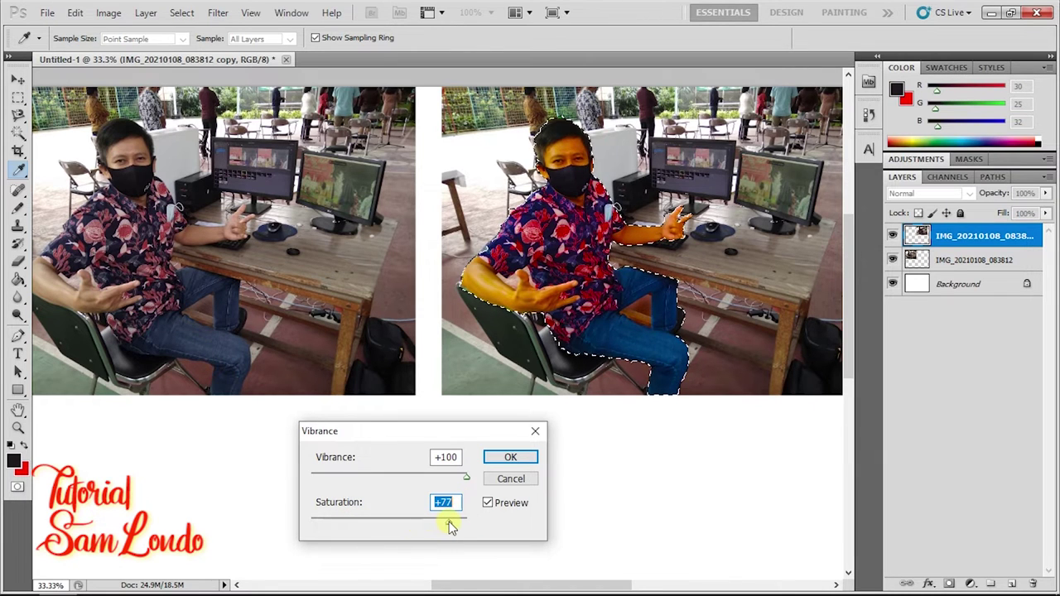
left_click(510, 458)
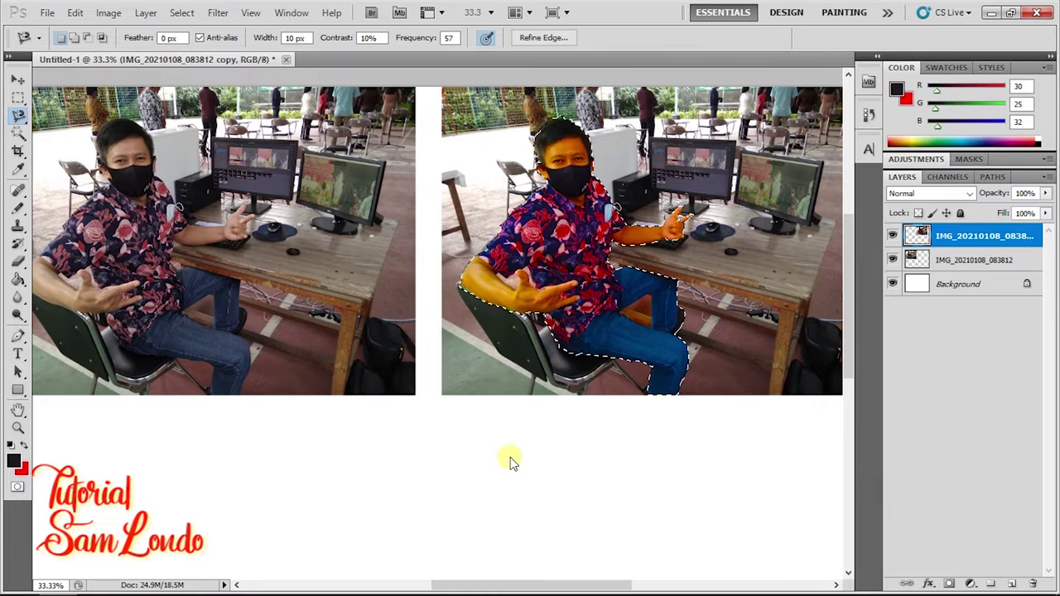
left_click_drag(519, 585, 527, 585)
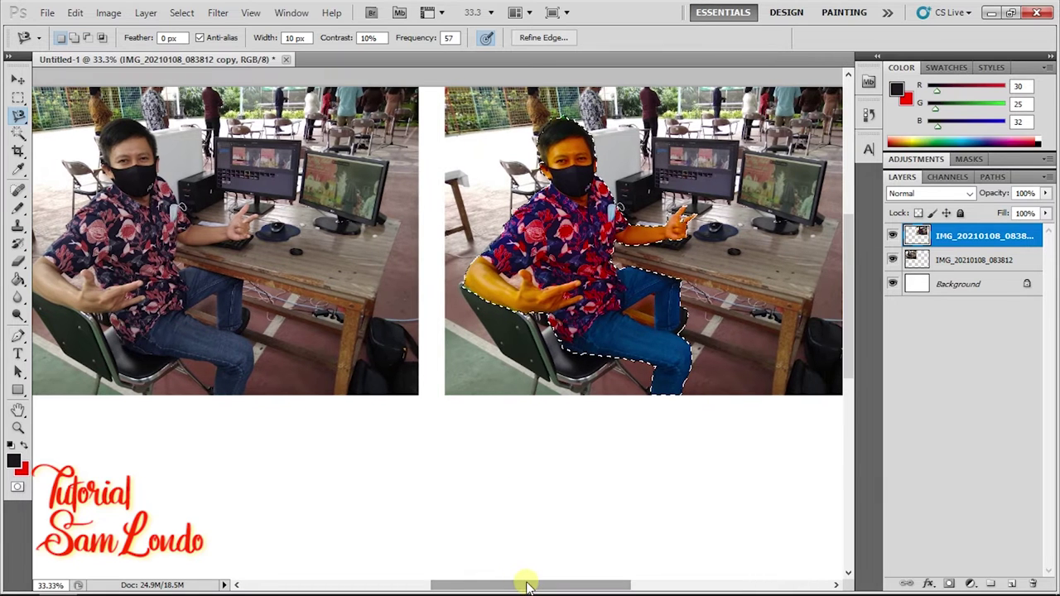
key("ctrl+z")
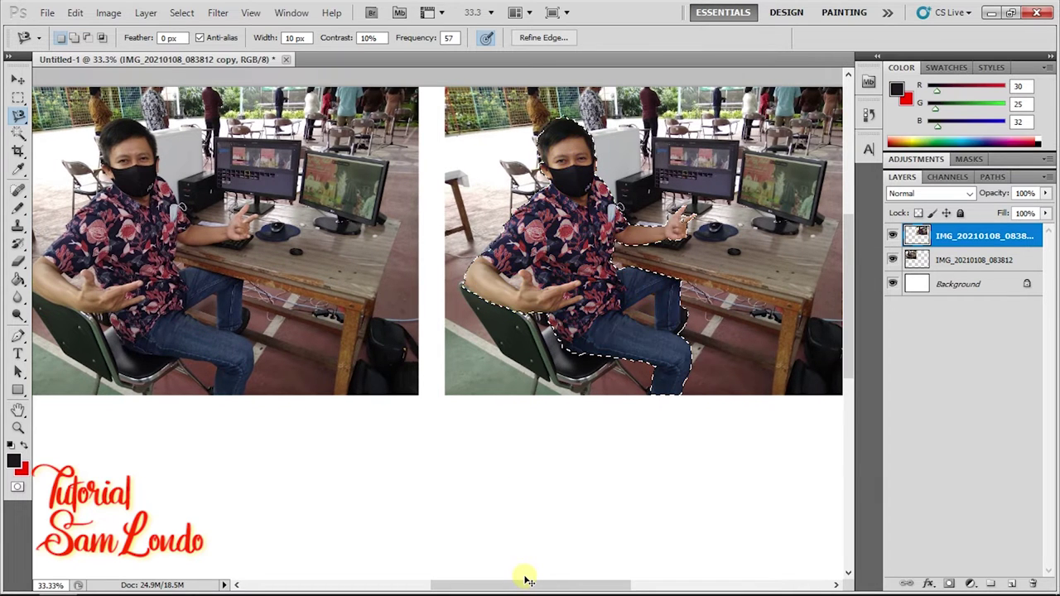
left_click(111, 13)
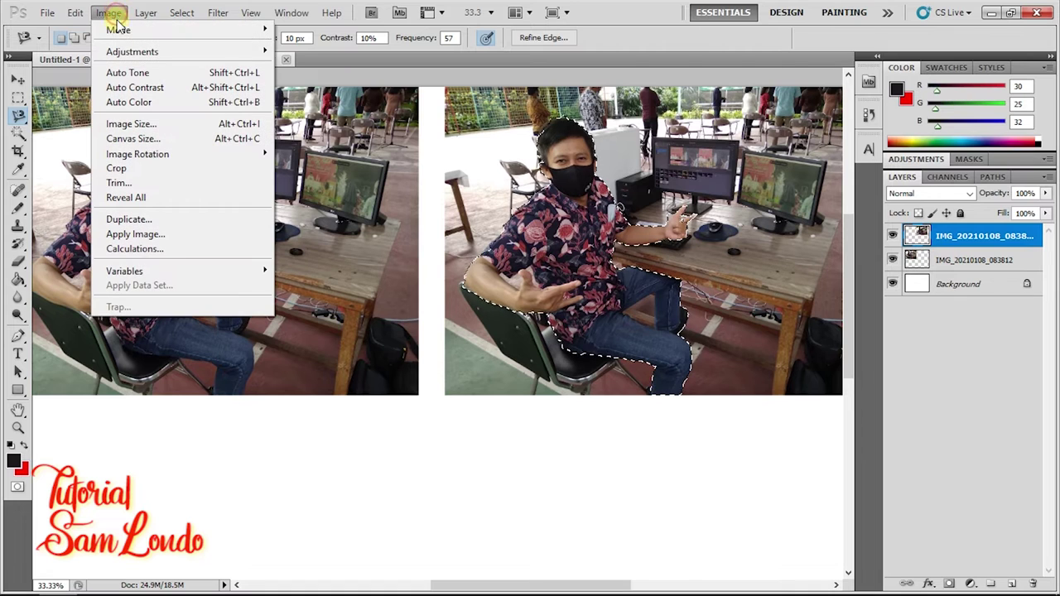
mouse_move(133, 51)
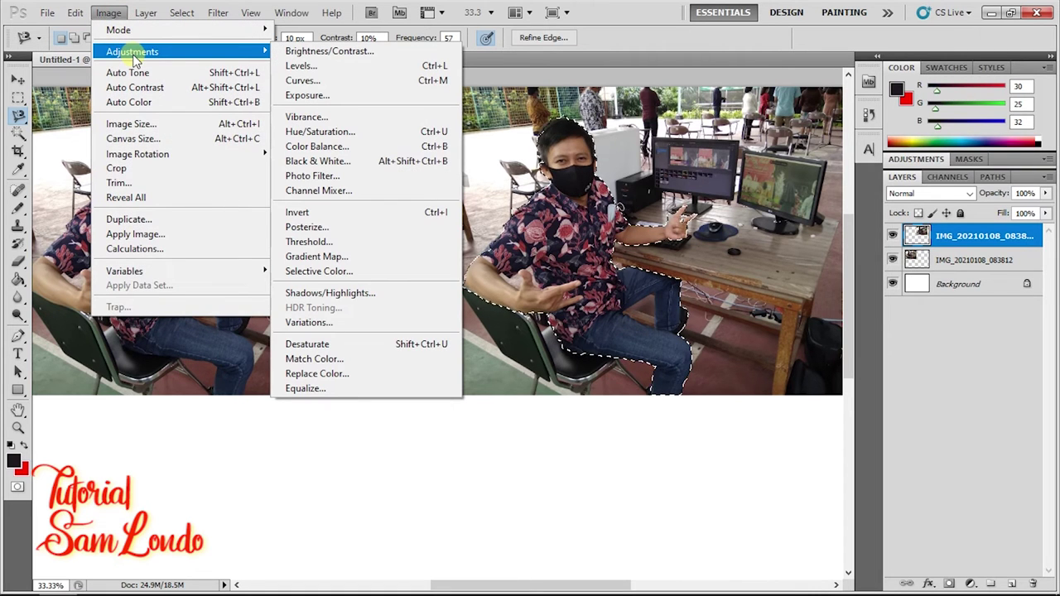
left_click(380, 132)
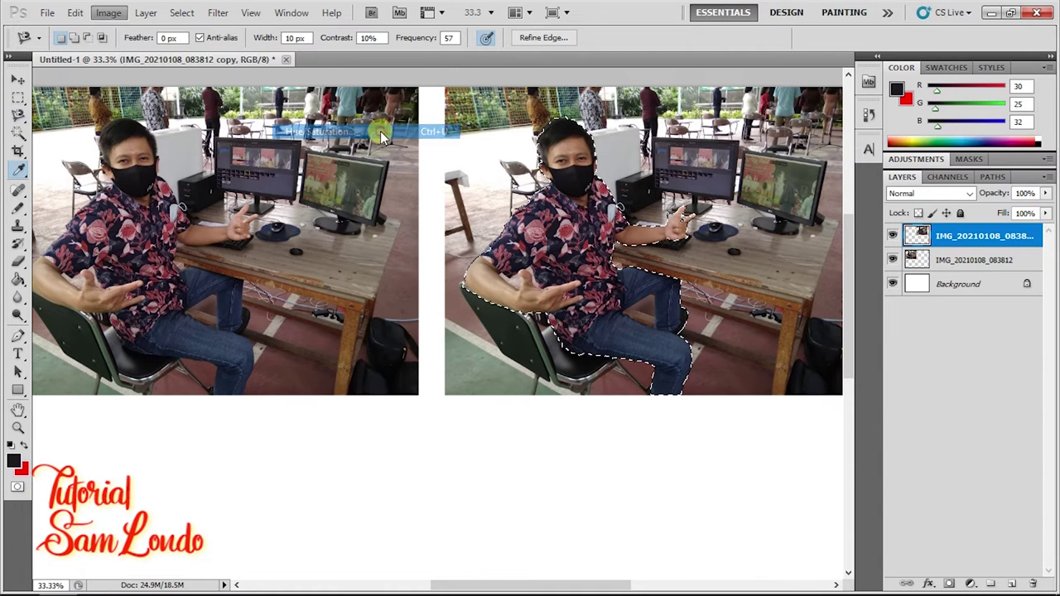
left_click_drag(642, 139, 202, 328)
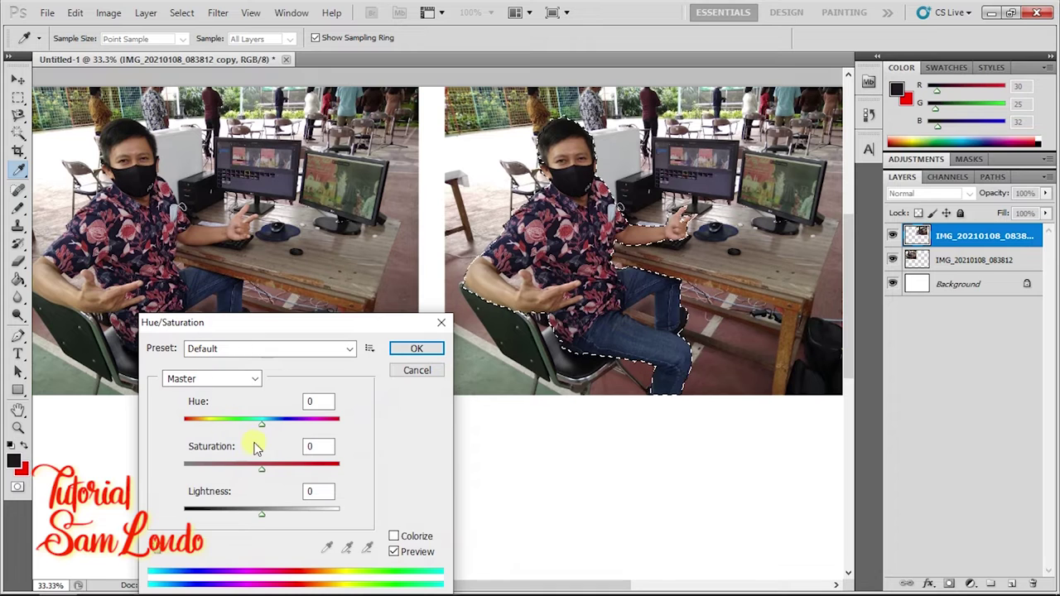
left_click_drag(264, 426, 306, 424)
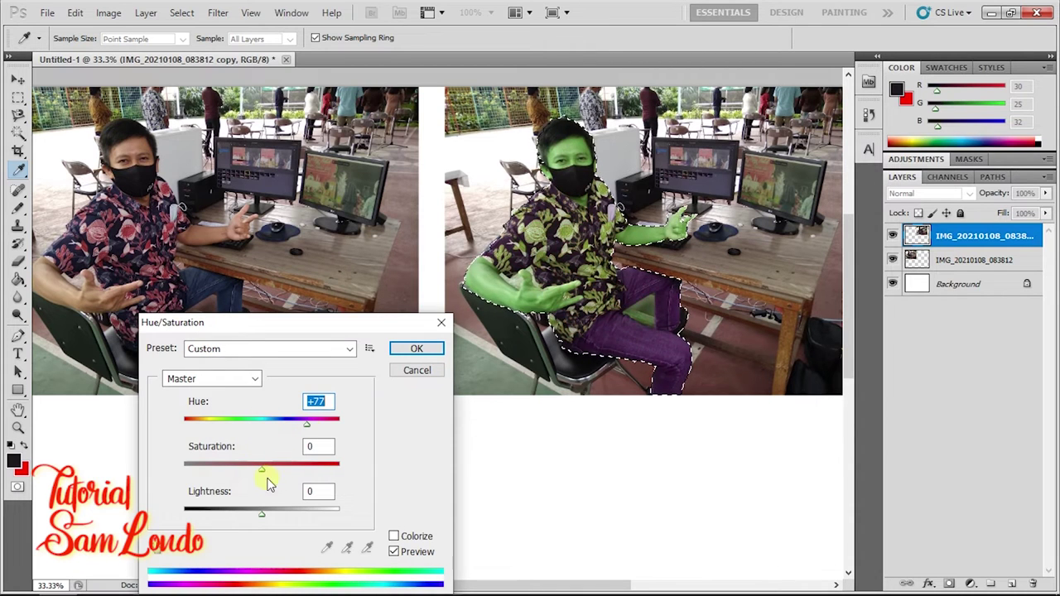
left_click_drag(261, 469, 328, 469)
mouse_move(262, 514)
left_mouse_down()
mouse_move(328, 518)
mouse_move(286, 513)
left_mouse_up()
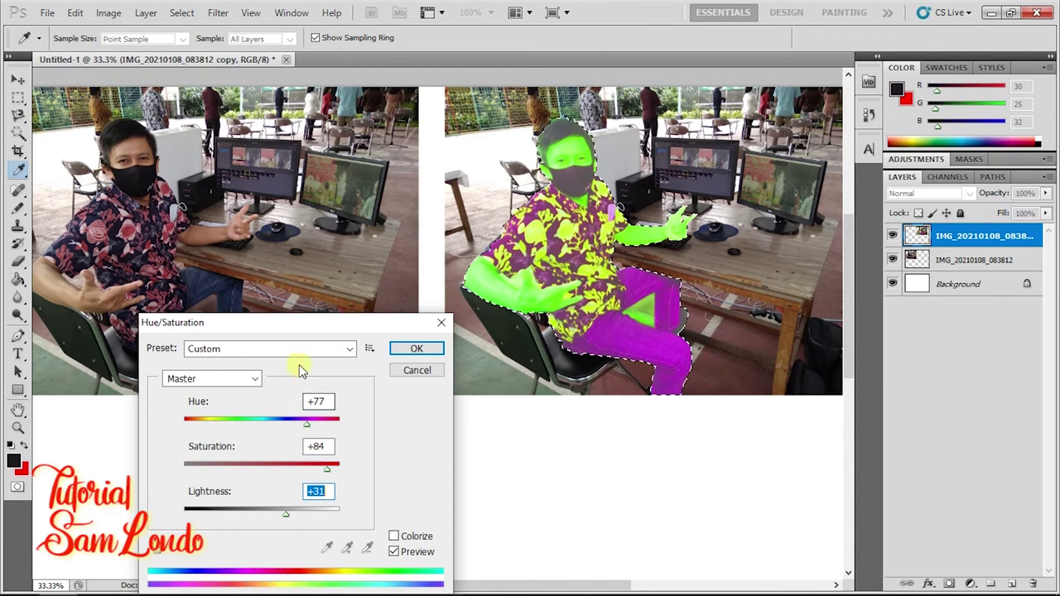
left_click(253, 348)
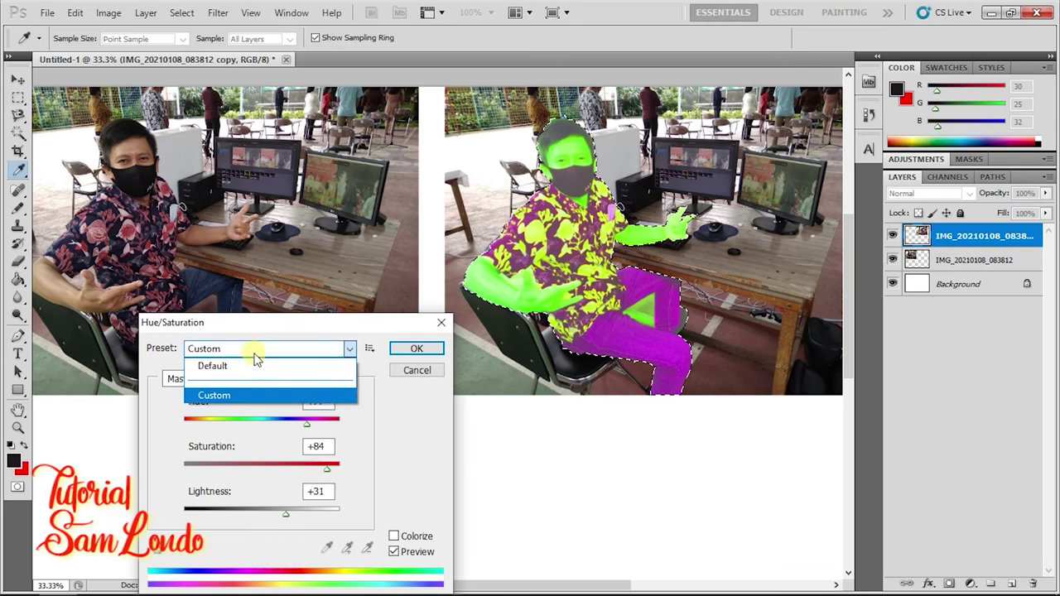
left_click(257, 352)
left_click(211, 378)
left_click(203, 398)
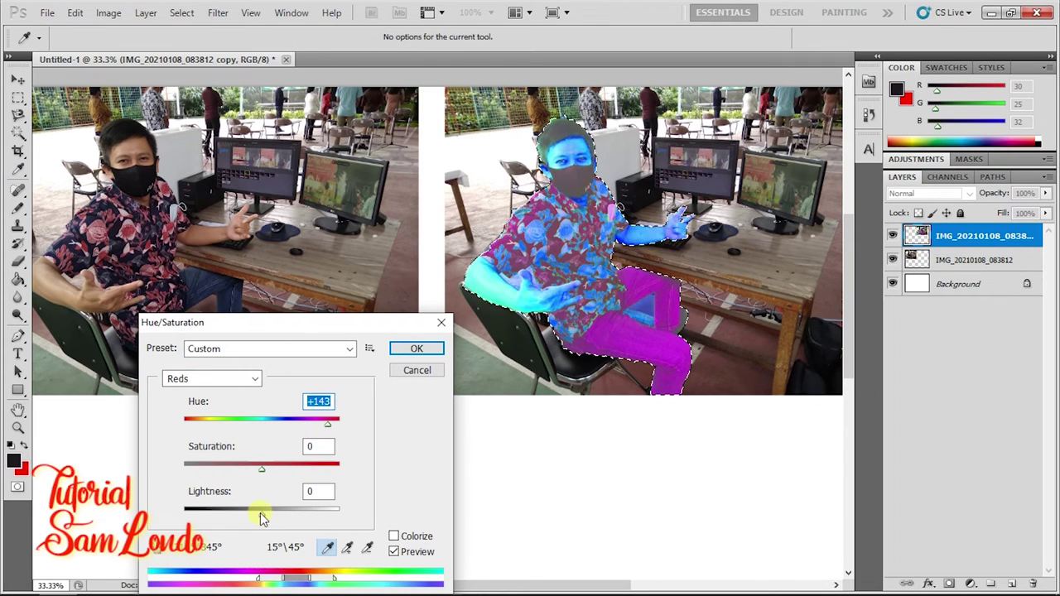
left_click_drag(263, 518, 298, 514)
left_click(213, 378)
left_click(207, 413)
left_click_drag(262, 423, 220, 423)
left_click_drag(261, 508, 218, 513)
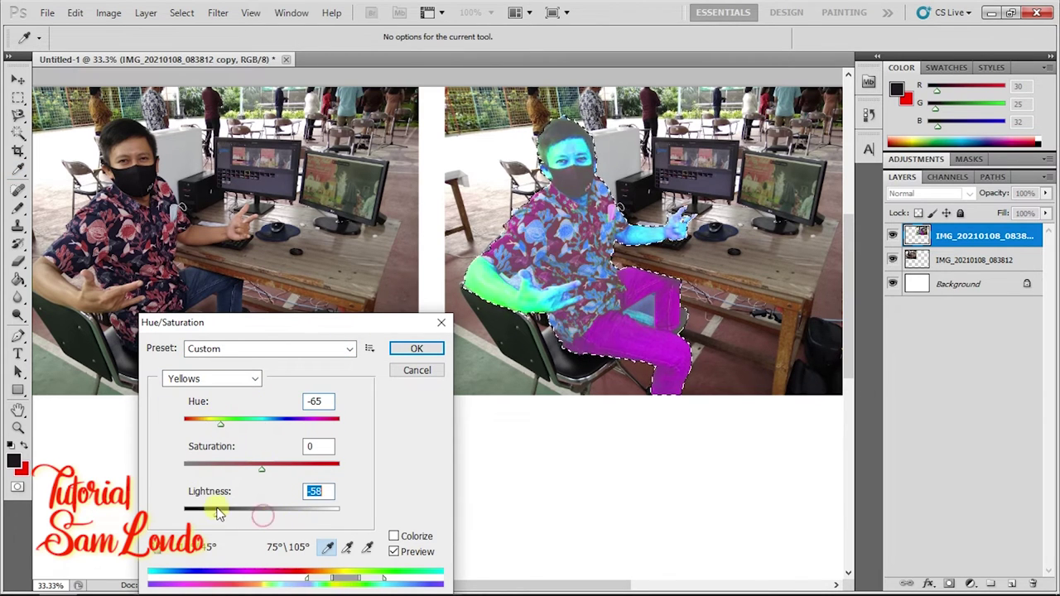
left_click(214, 379)
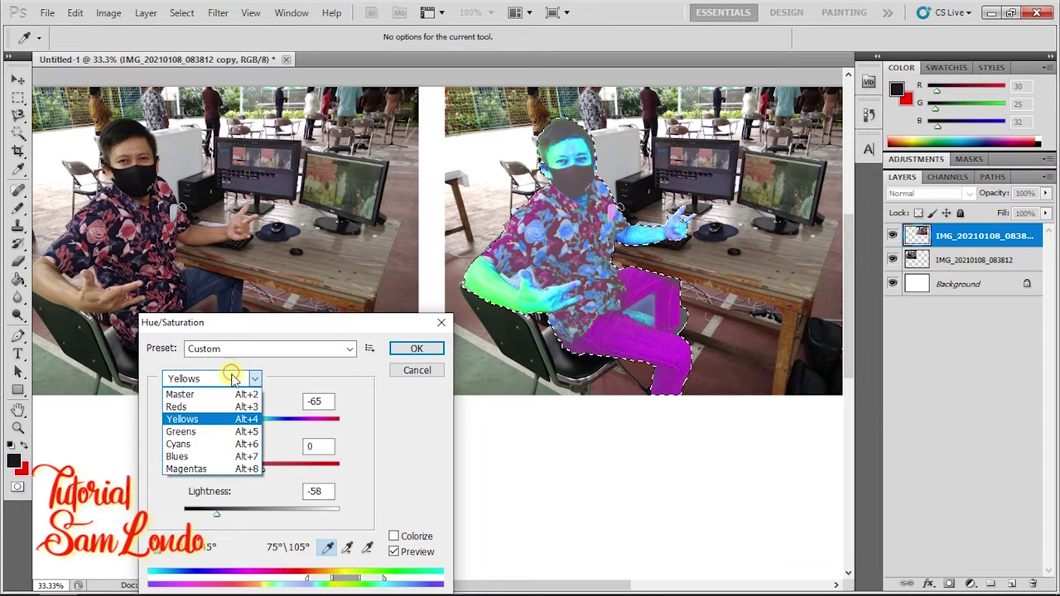
left_click(212, 436)
left_click_drag(262, 514, 315, 514)
left_click_drag(262, 468, 333, 471)
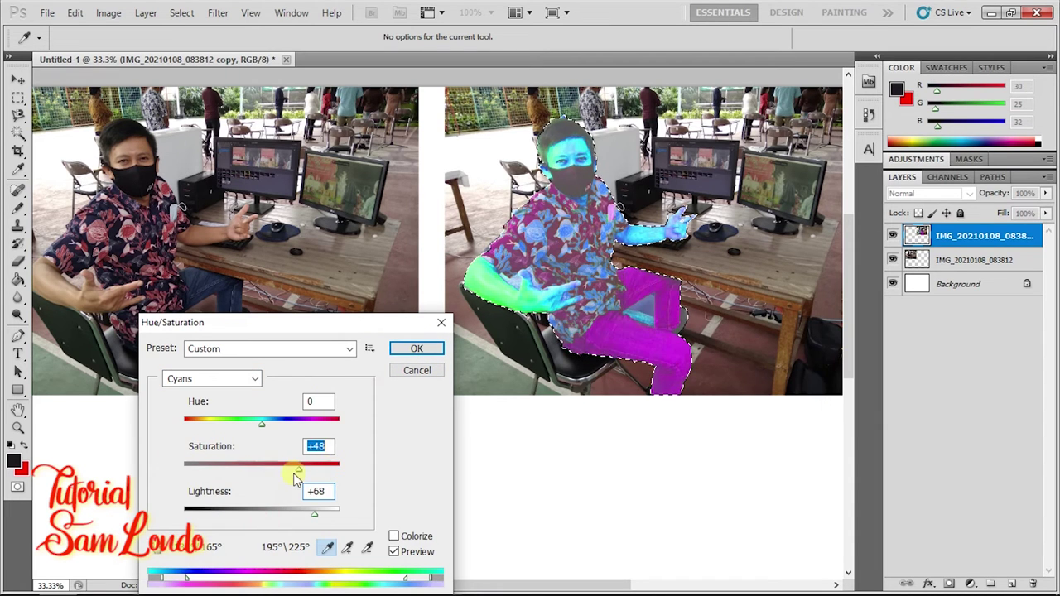
left_click(414, 349)
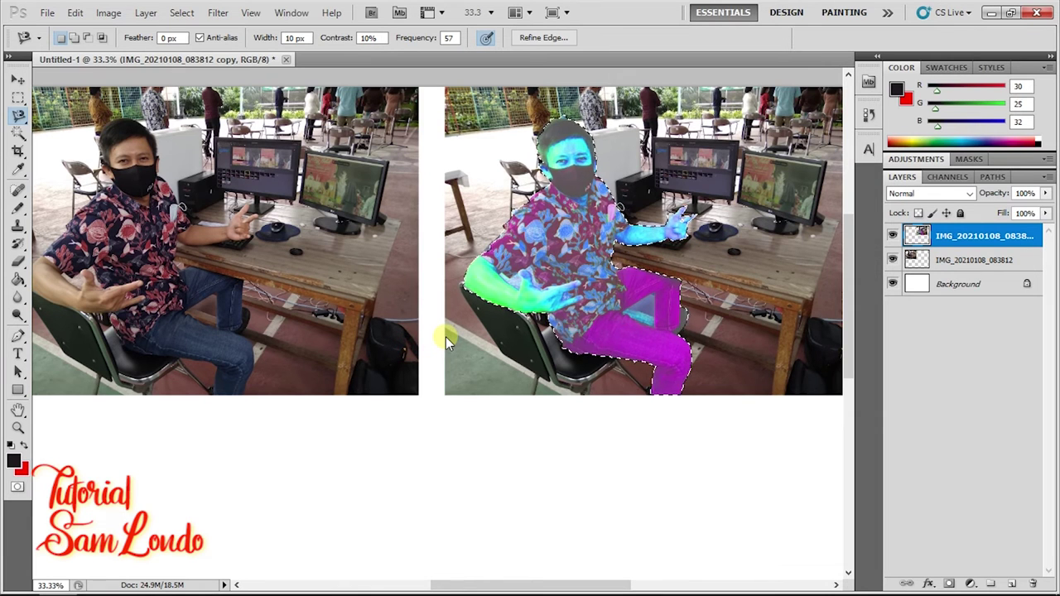
Undo the Hue/Saturation recolour and set Color Balance midtones to +100/+51/-12.
key("ctrl+z")
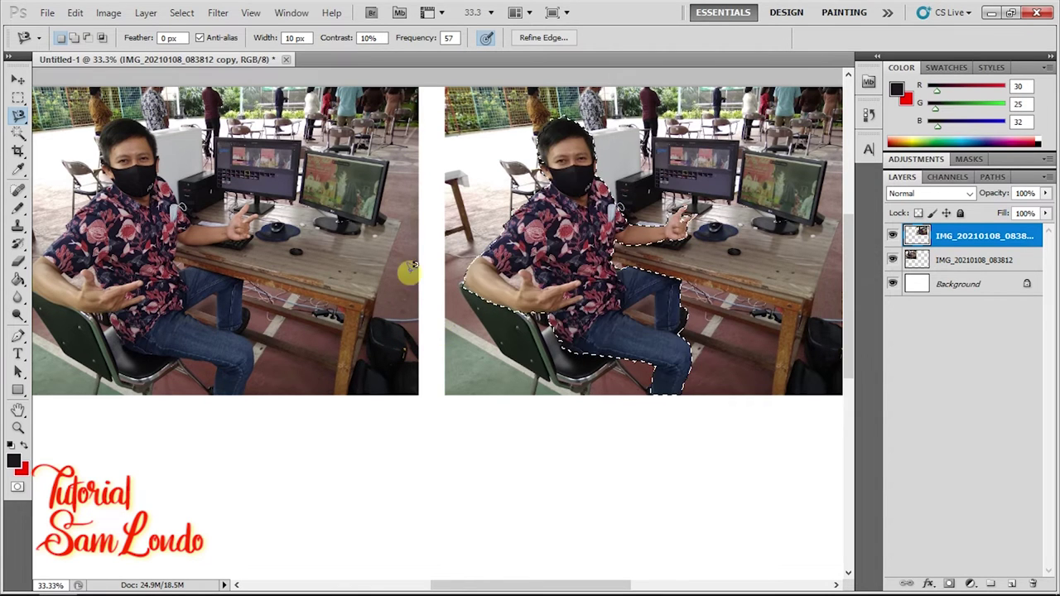
left_click(108, 13)
mouse_move(132, 51)
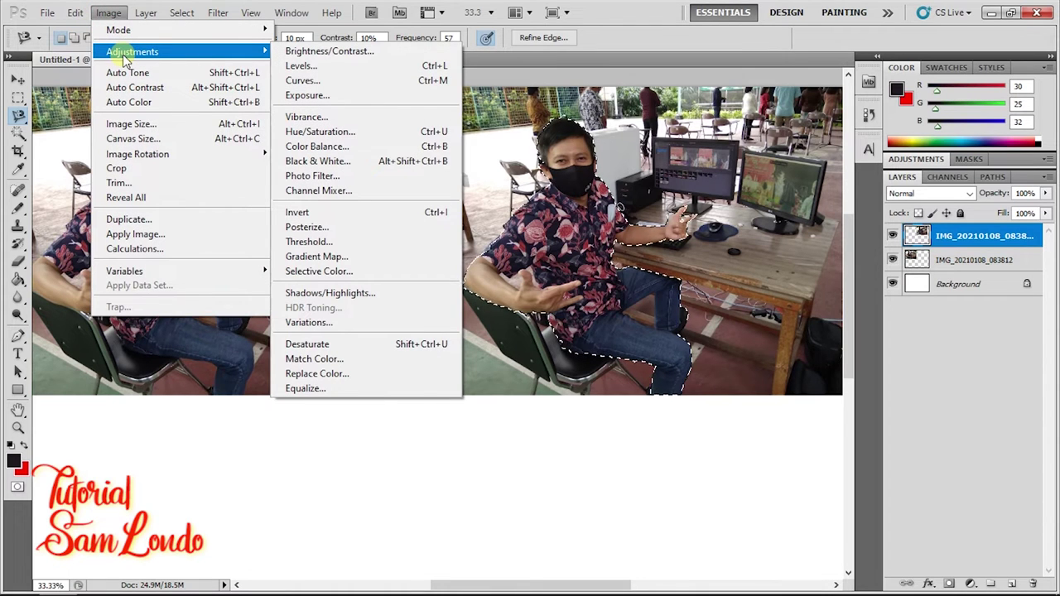
left_click(317, 145)
left_click_drag(539, 160, 463, 416)
left_click_drag(426, 484, 507, 489)
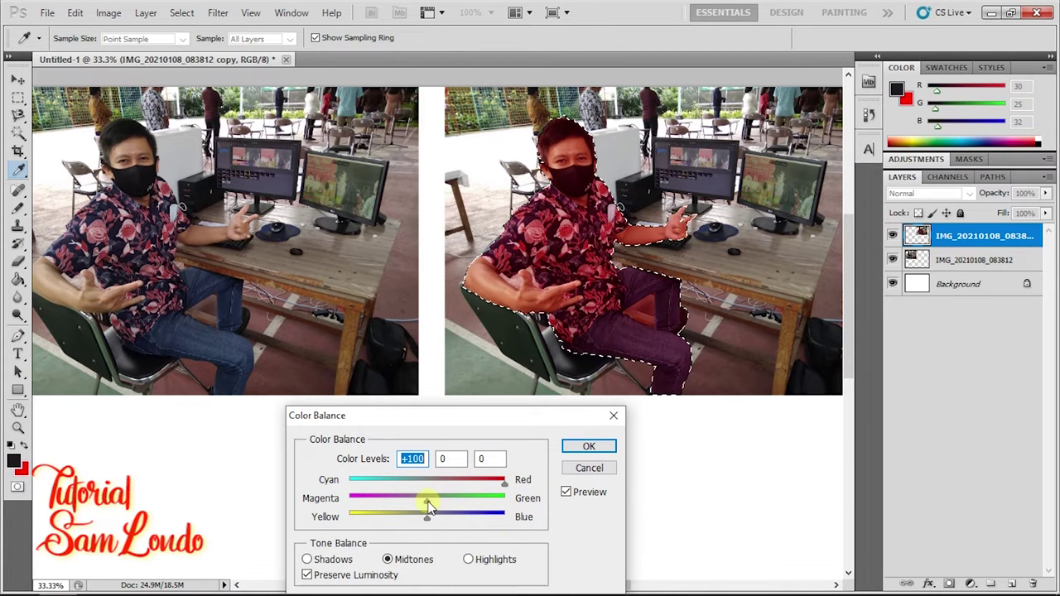
left_click_drag(428, 504, 507, 504)
mouse_move(437, 518)
left_mouse_down()
mouse_move(518, 523)
mouse_move(365, 516)
mouse_move(418, 516)
left_mouse_up()
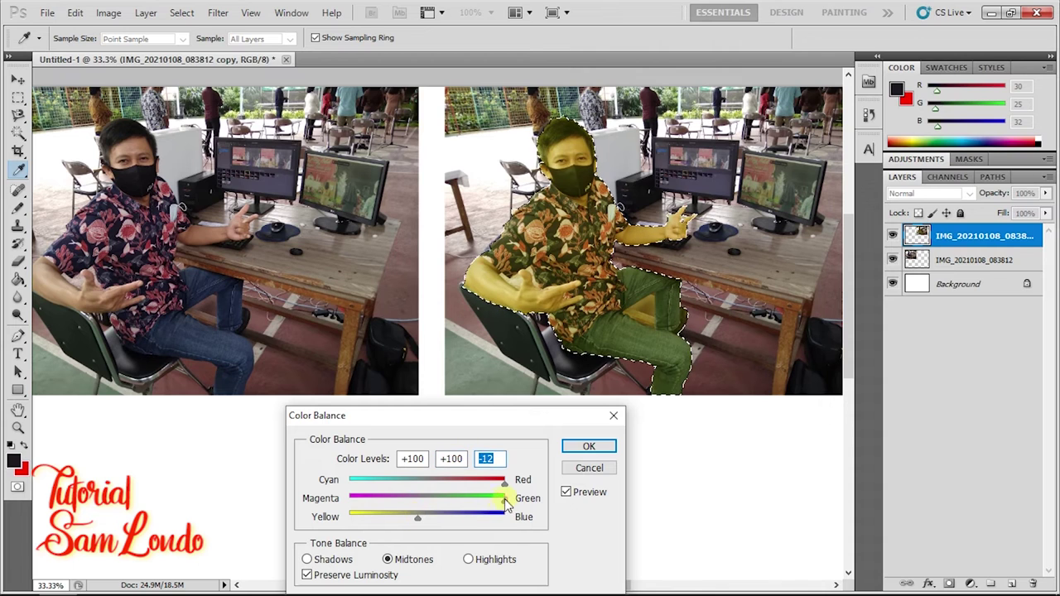
mouse_move(506, 498)
left_mouse_down()
mouse_move(433, 492)
mouse_move(466, 498)
left_mouse_up()
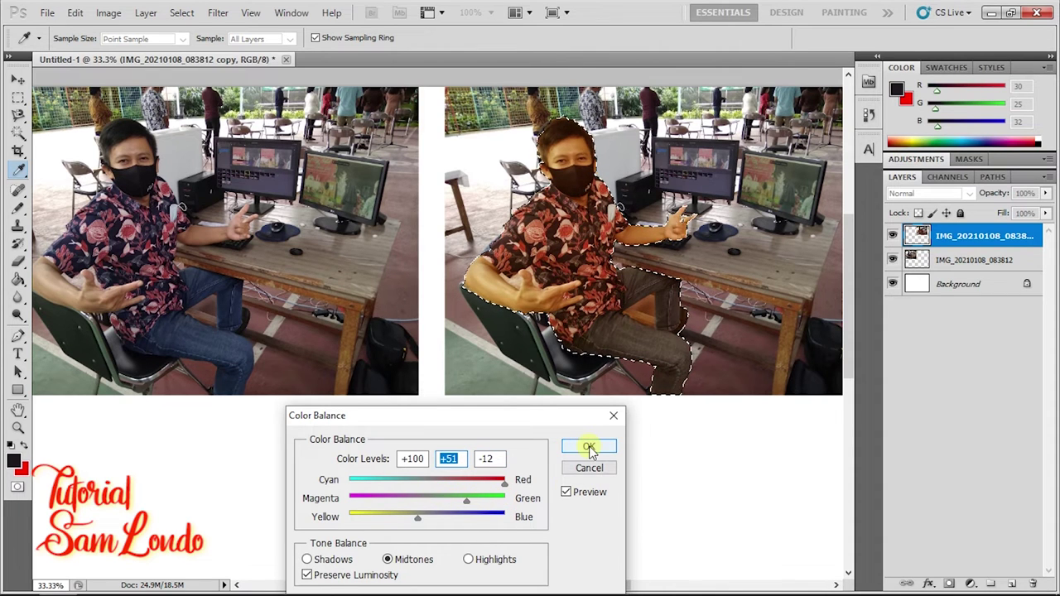
Set Color Balance highlights to 40/67/55, apply it, and deselect the man.
left_click_drag(516, 423, 504, 302)
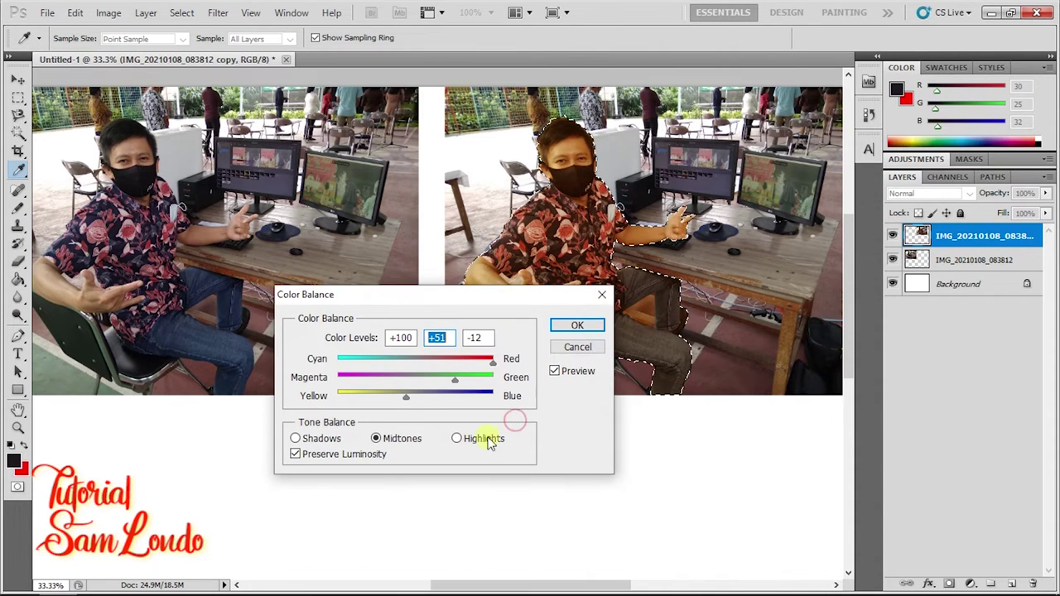
left_click(319, 439)
left_click(479, 439)
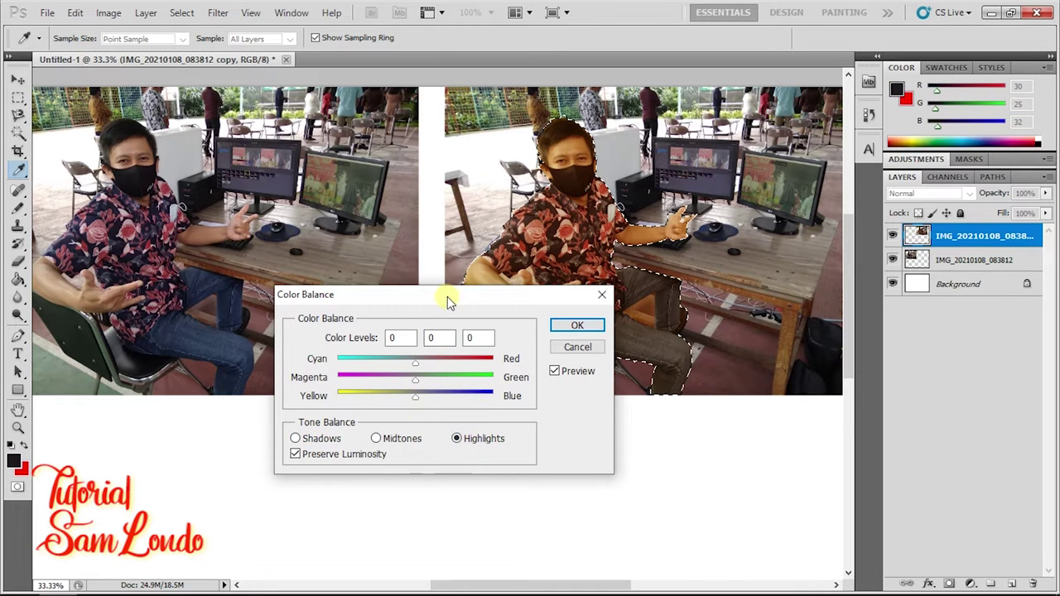
left_click_drag(447, 300, 436, 367)
type("40")
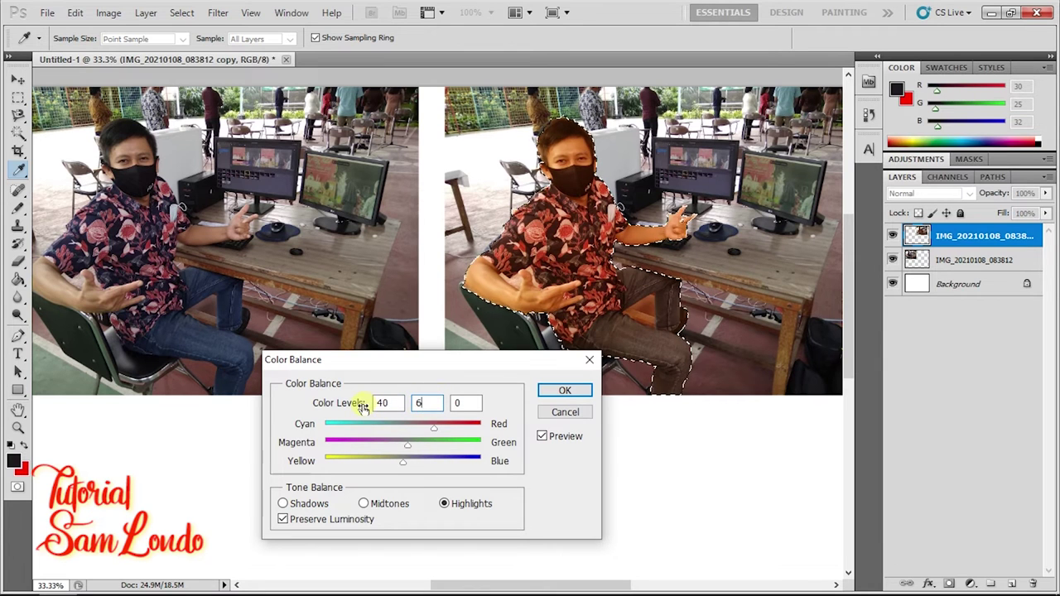
type("67")
key("Tab")
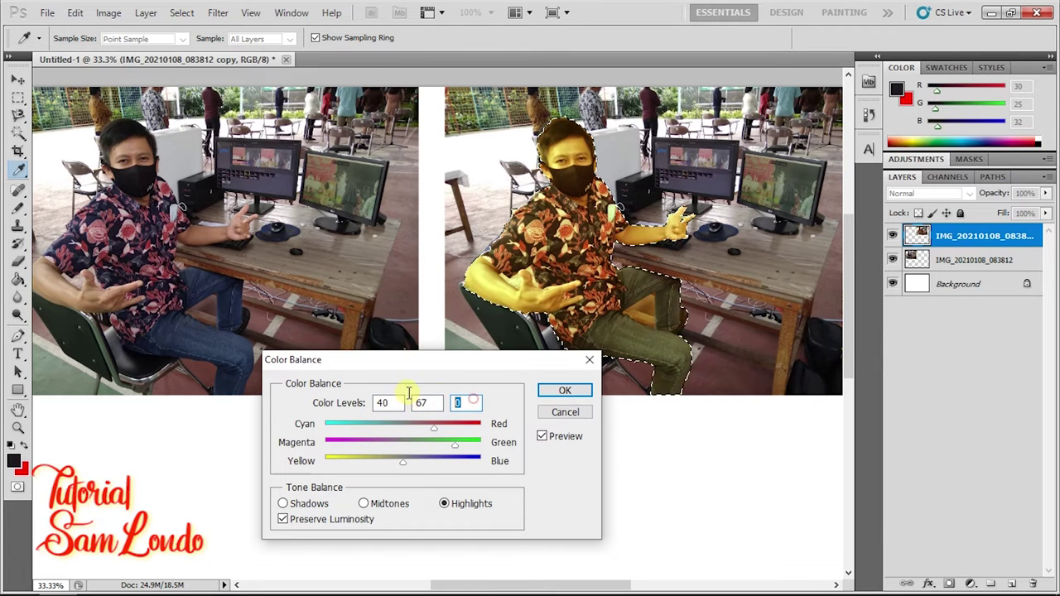
type("55")
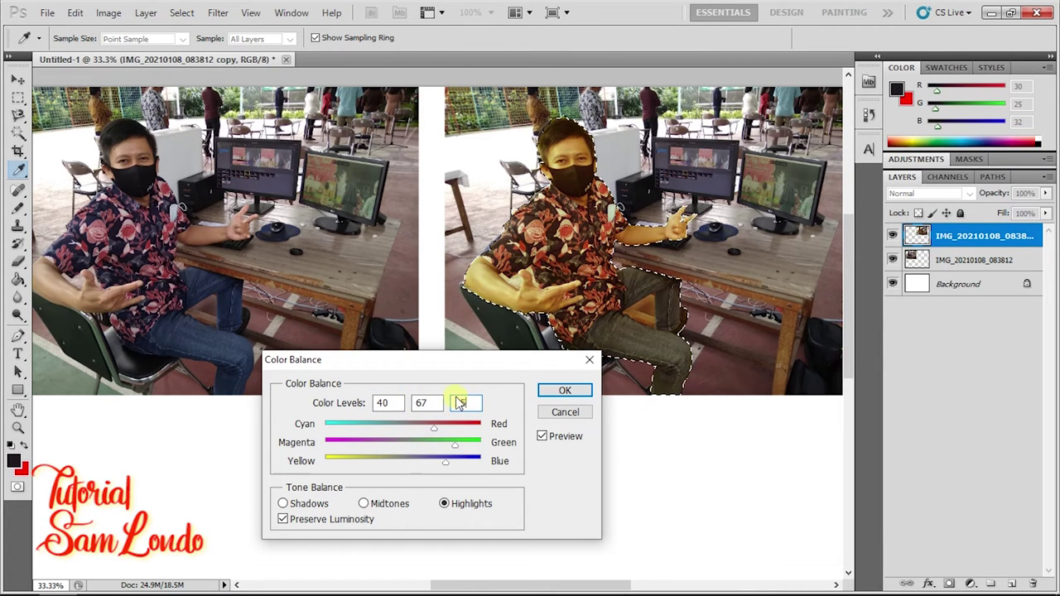
left_click(554, 395)
key("ctrl+d")
key("l")
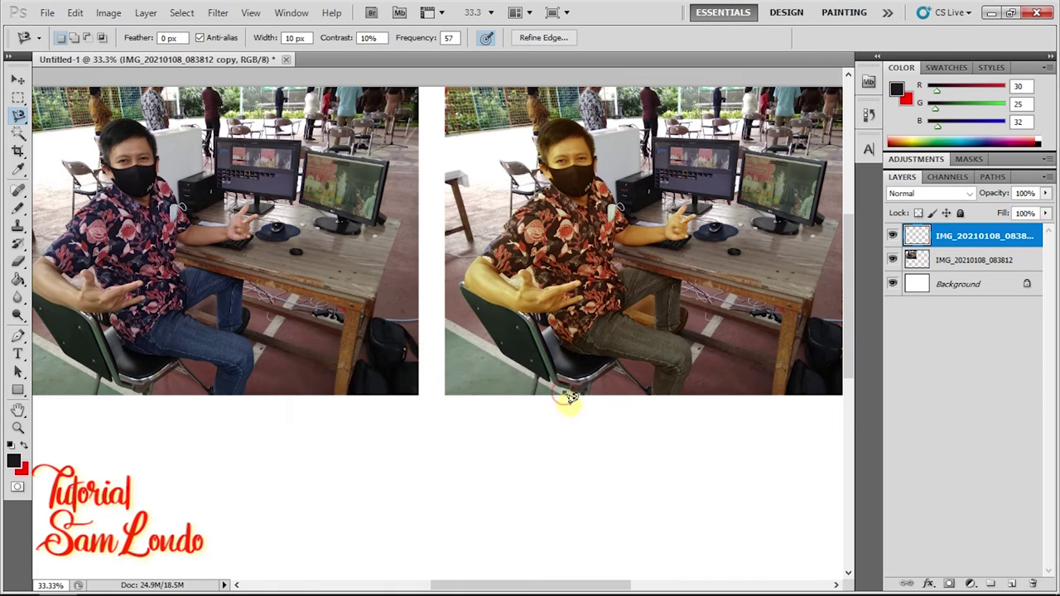
left_click(567, 396)
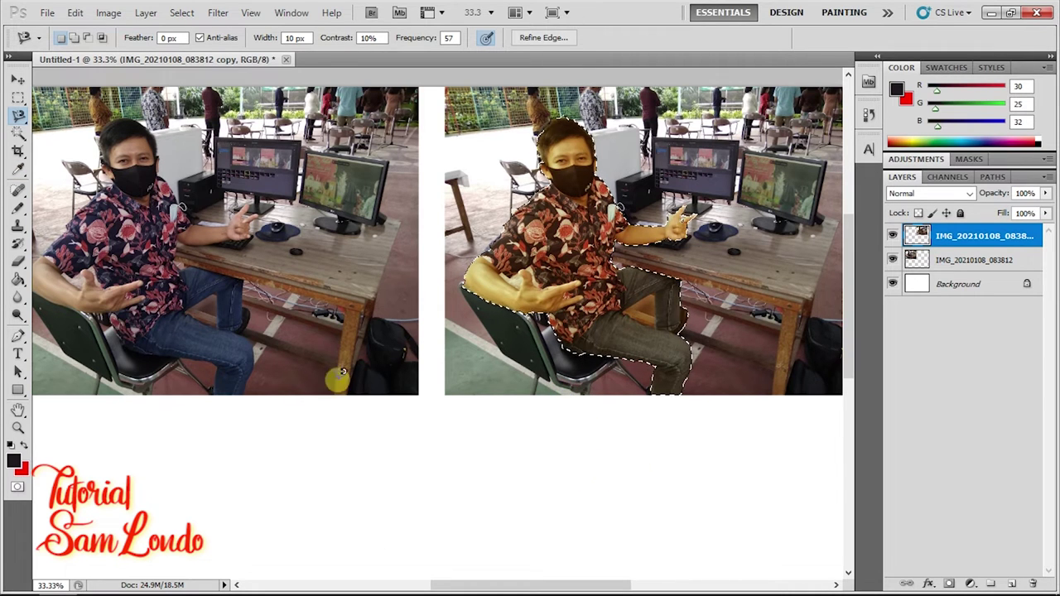
left_click(111, 12)
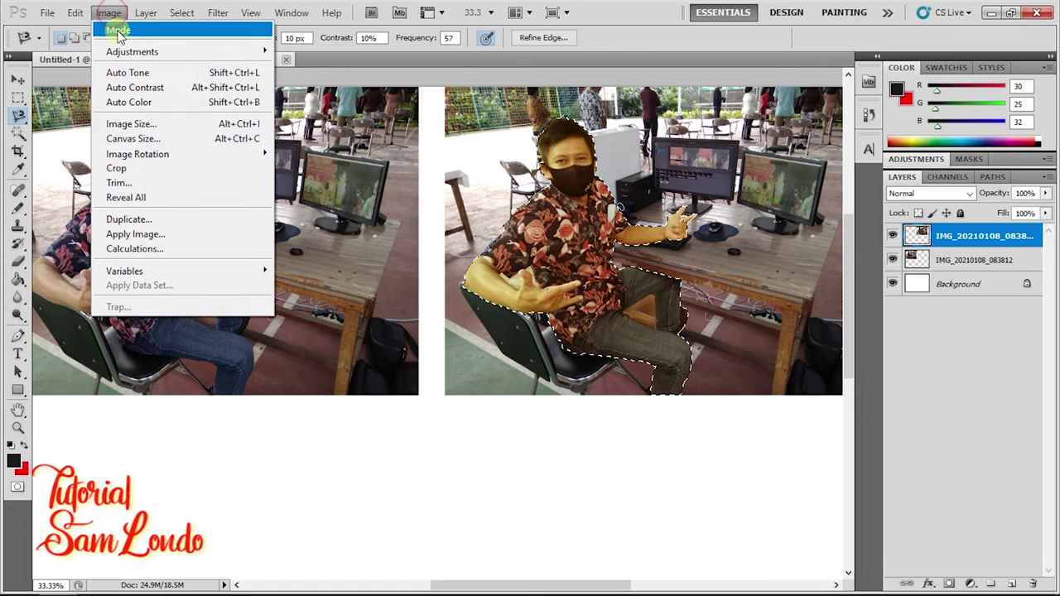
mouse_move(132, 51)
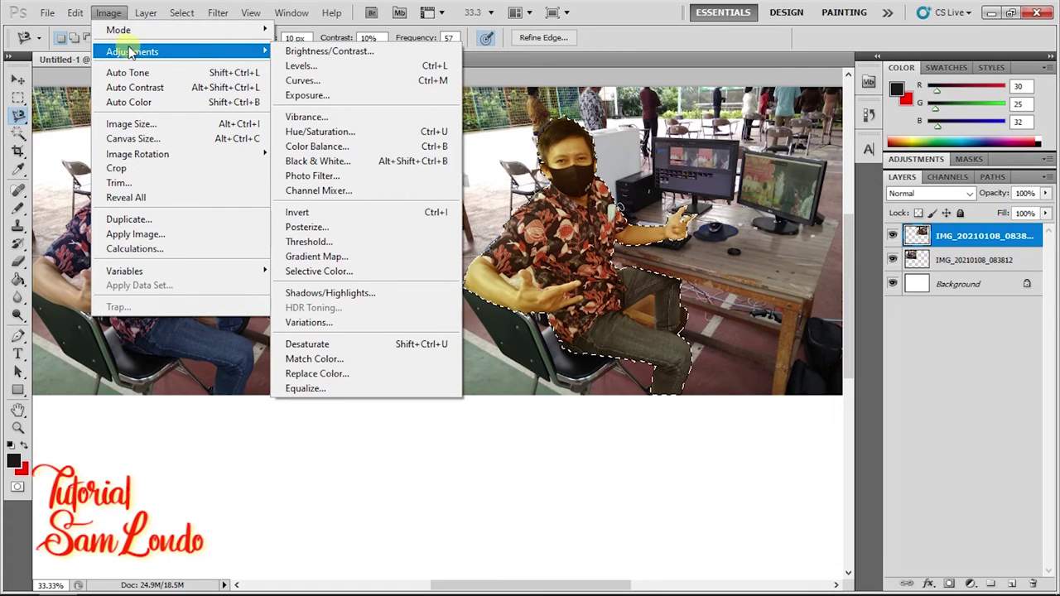
left_click(369, 162)
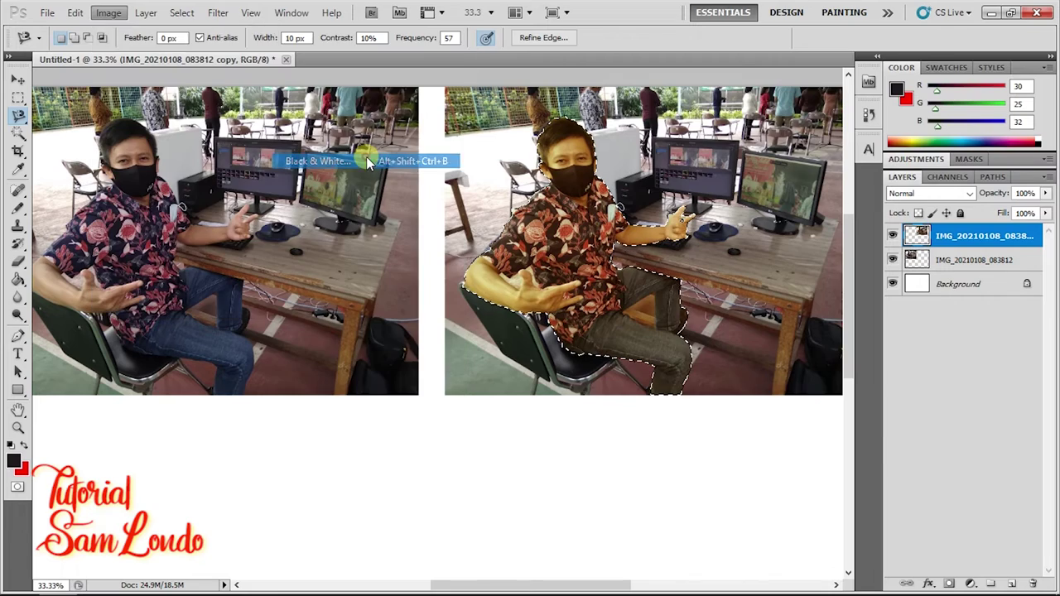
mouse_move(706, 67)
left_mouse_down()
mouse_move(211, 327)
mouse_move(213, 308)
left_mouse_up()
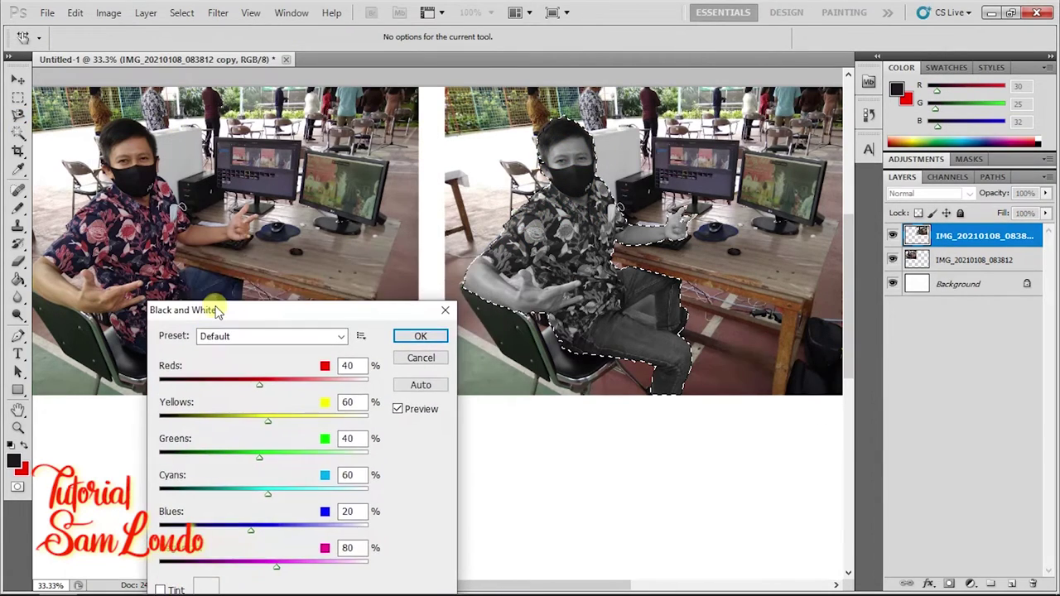
mouse_move(259, 389)
left_mouse_down()
mouse_move(313, 389)
mouse_move(335, 418)
left_mouse_up()
mouse_move(259, 454)
left_mouse_down()
mouse_move(192, 452)
mouse_move(289, 454)
left_mouse_up()
left_click_drag(267, 493, 215, 493)
left_click_drag(334, 419, 265, 420)
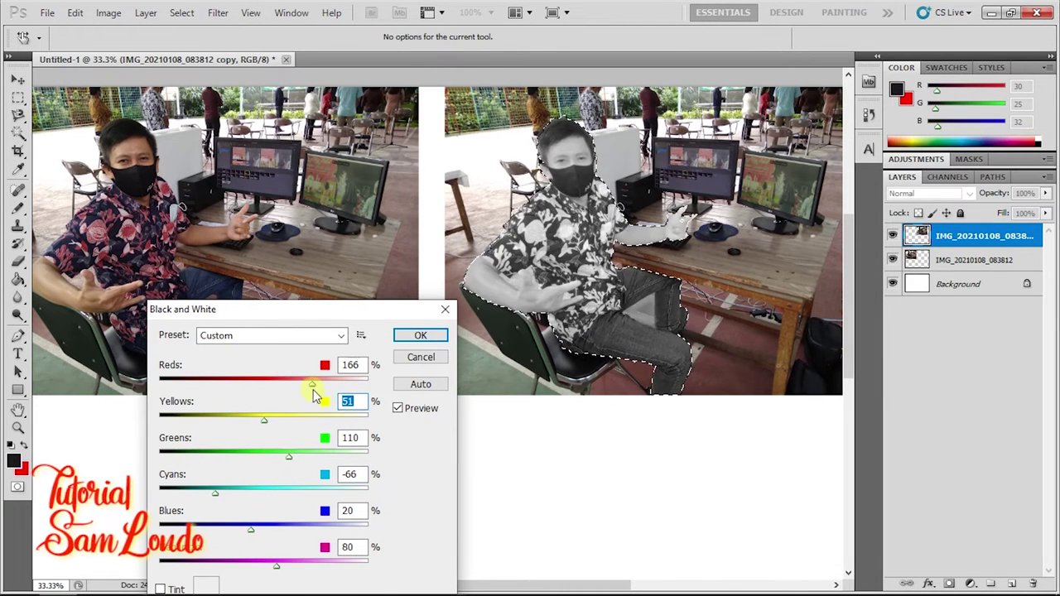
left_click_drag(310, 385, 319, 385)
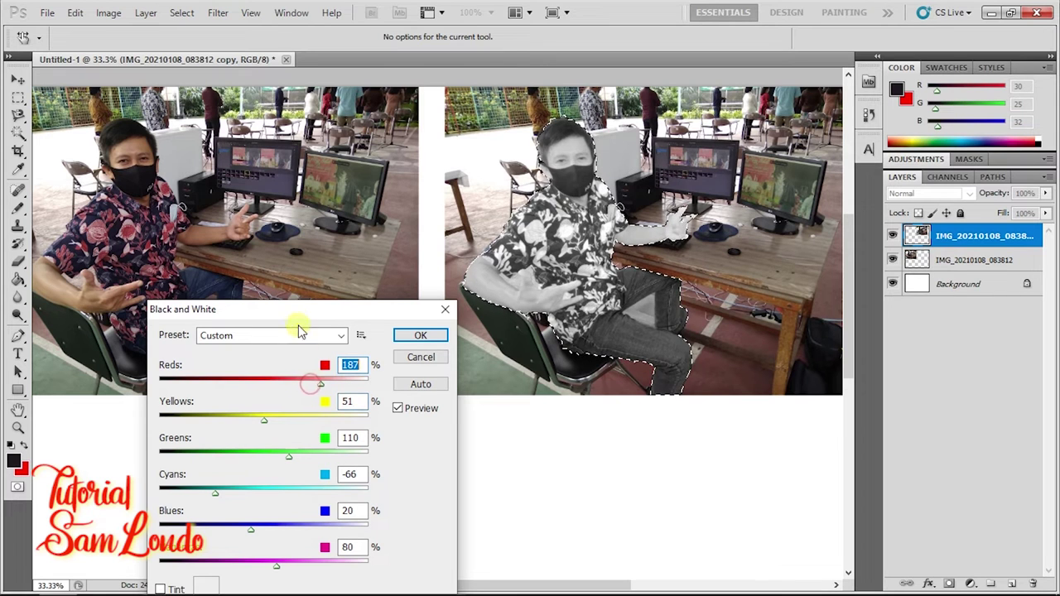
left_click_drag(298, 313, 295, 275)
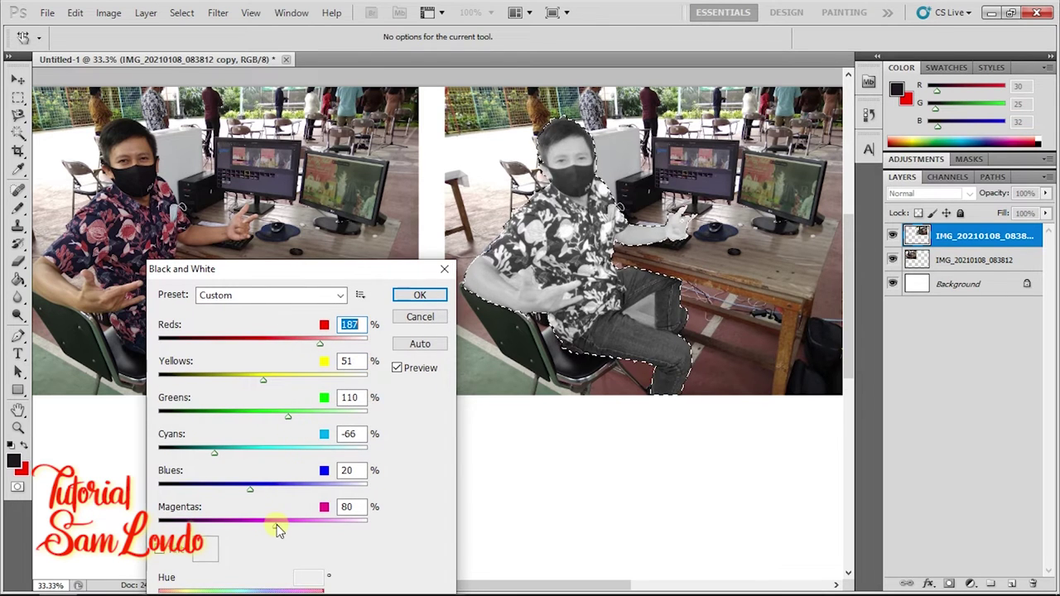
left_click_drag(276, 525, 324, 525)
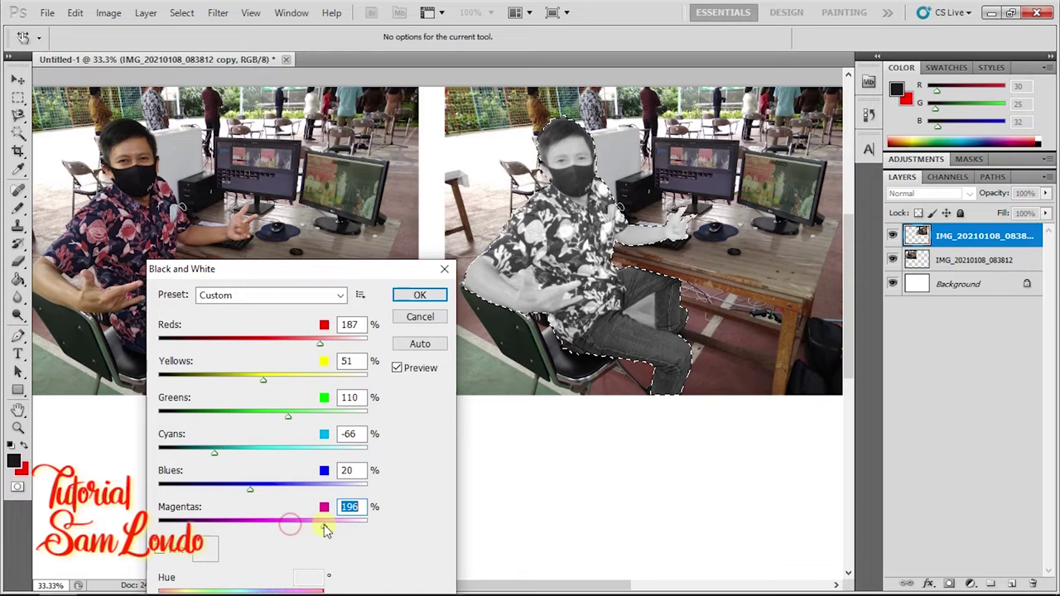
left_click(418, 295)
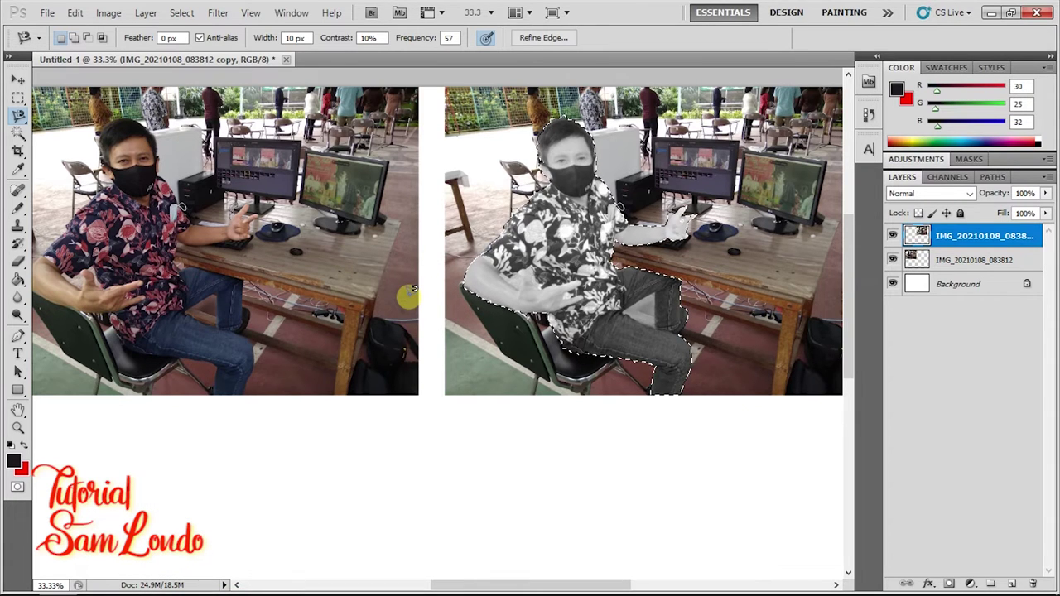
key("ctrl+z")
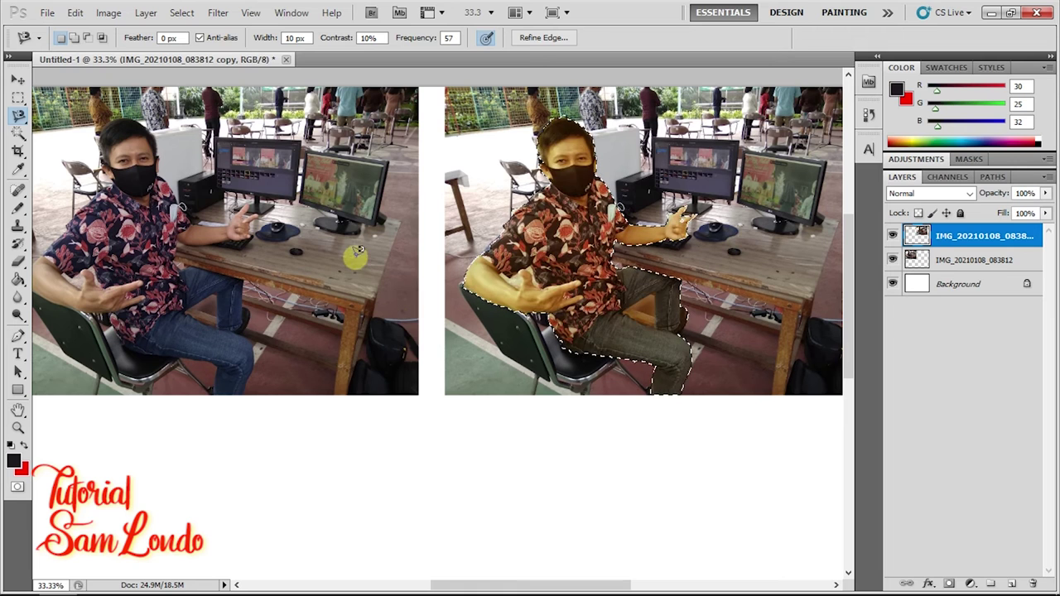
Preview Warming Filter (LBA) and Cooling Filter (80) photo filters on the man, adjusting density.
left_click(108, 13)
mouse_move(132, 52)
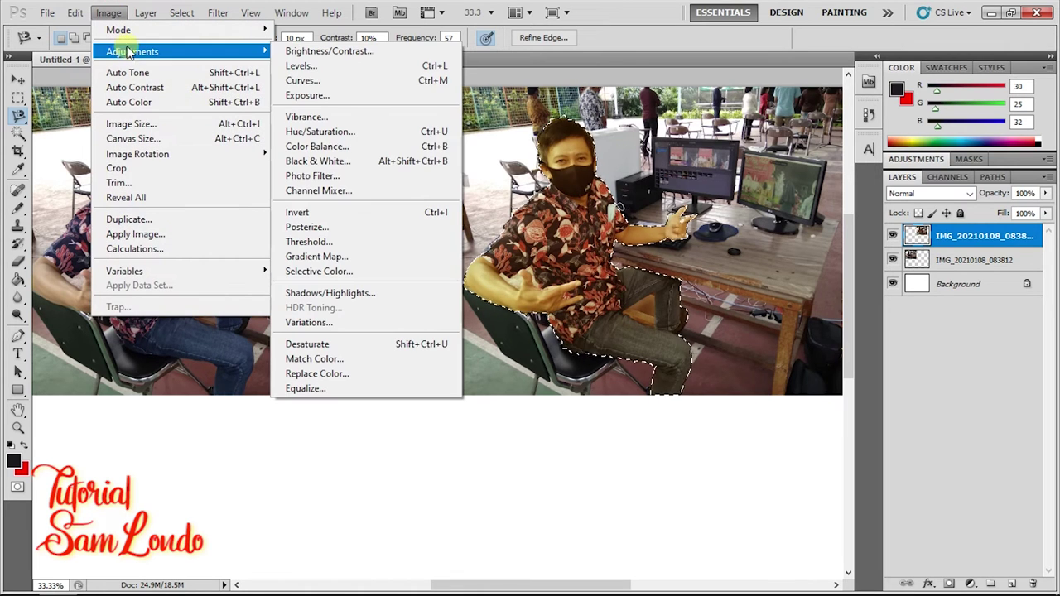
left_click(351, 184)
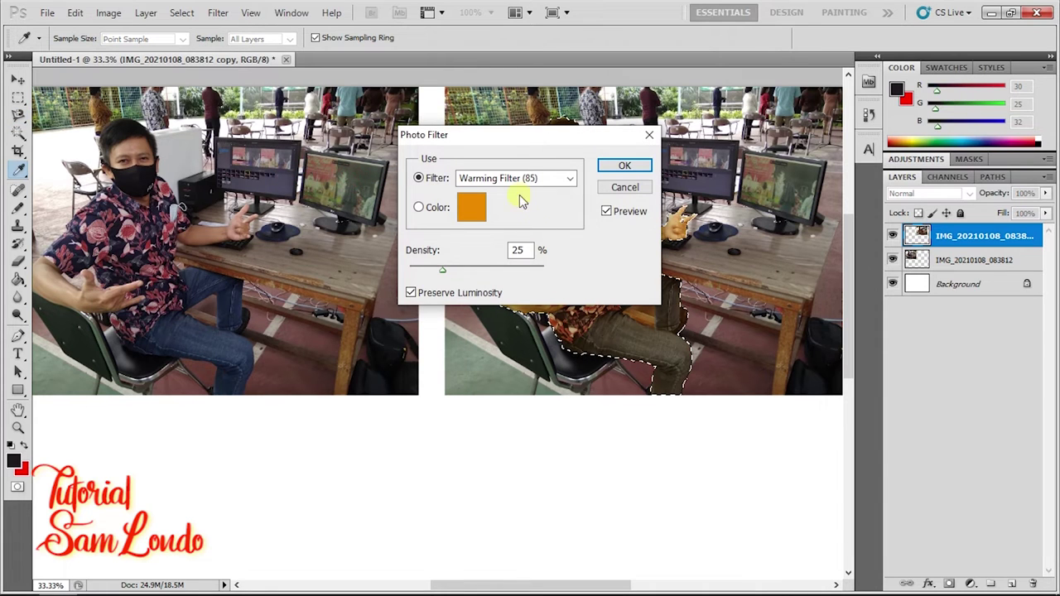
mouse_move(494, 139)
left_mouse_down()
mouse_move(243, 319)
mouse_move(252, 400)
left_mouse_up()
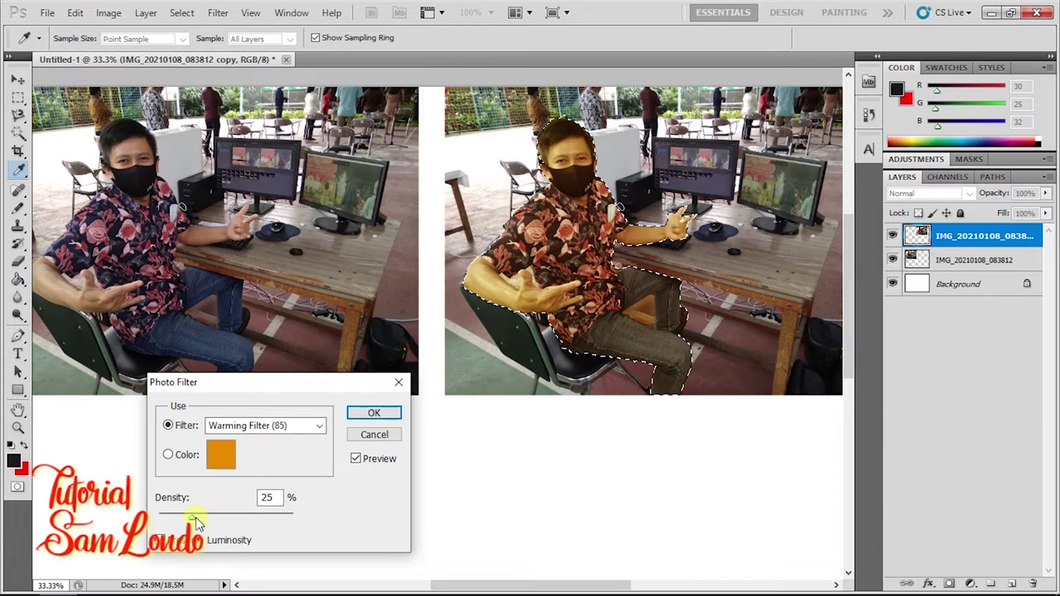
left_click_drag(191, 517, 200, 517)
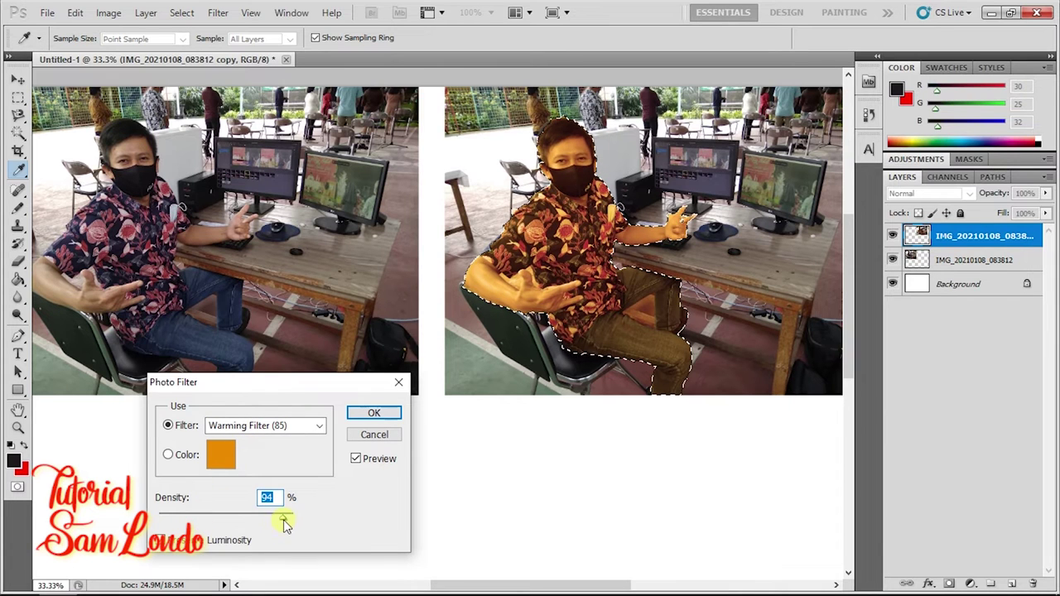
left_click_drag(285, 520, 235, 518)
left_click(262, 427)
left_click(261, 144)
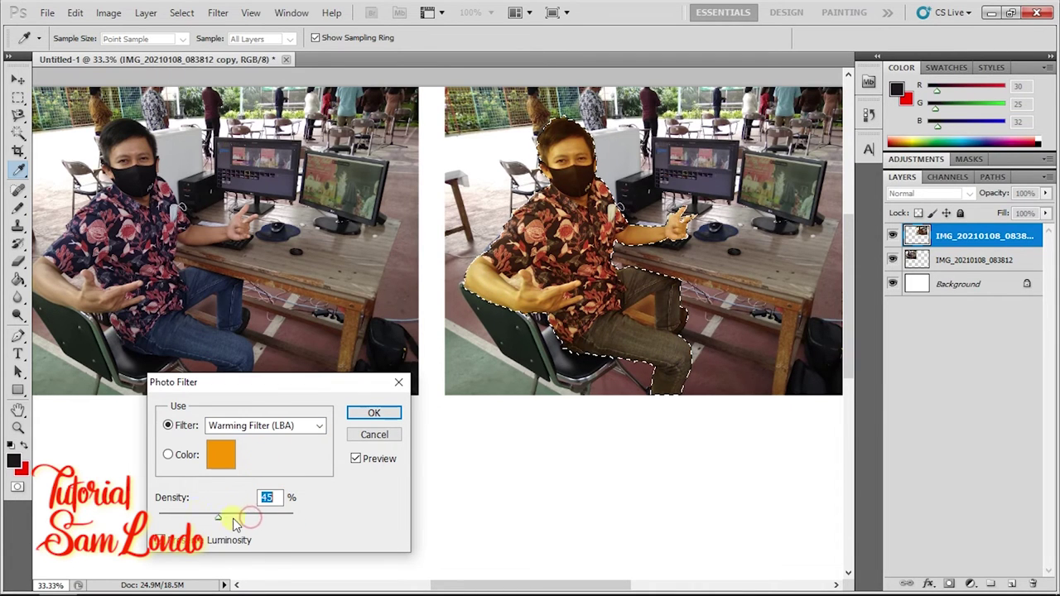
left_click(239, 427)
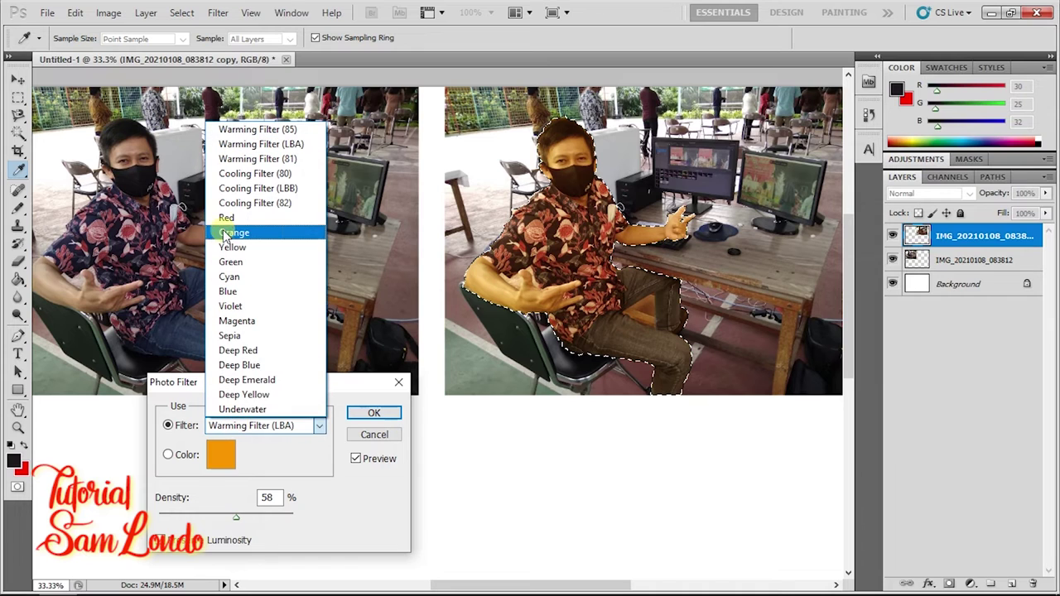
left_click(232, 184)
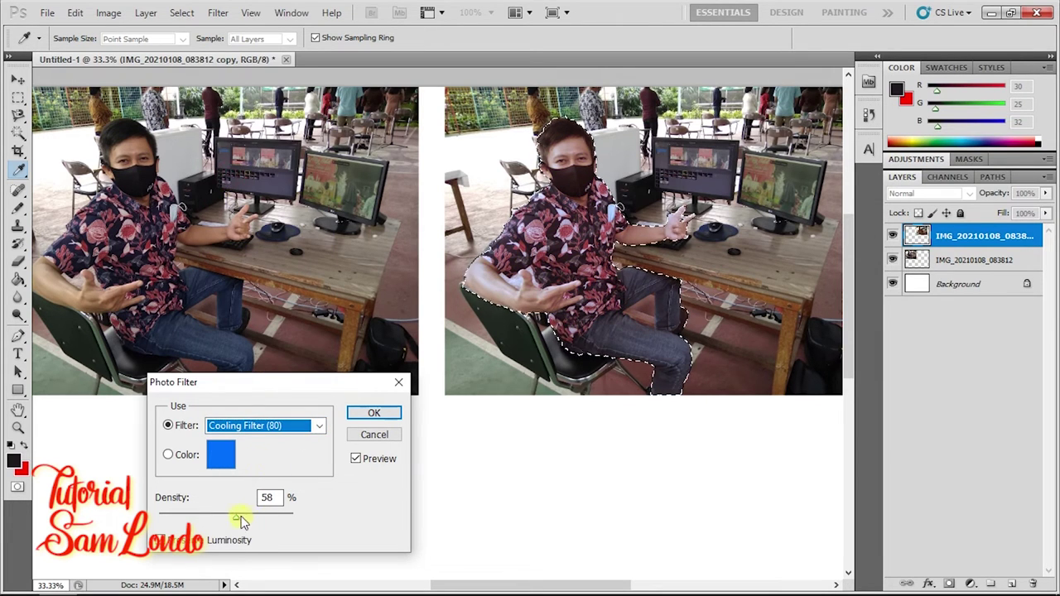
left_click_drag(241, 520, 303, 525)
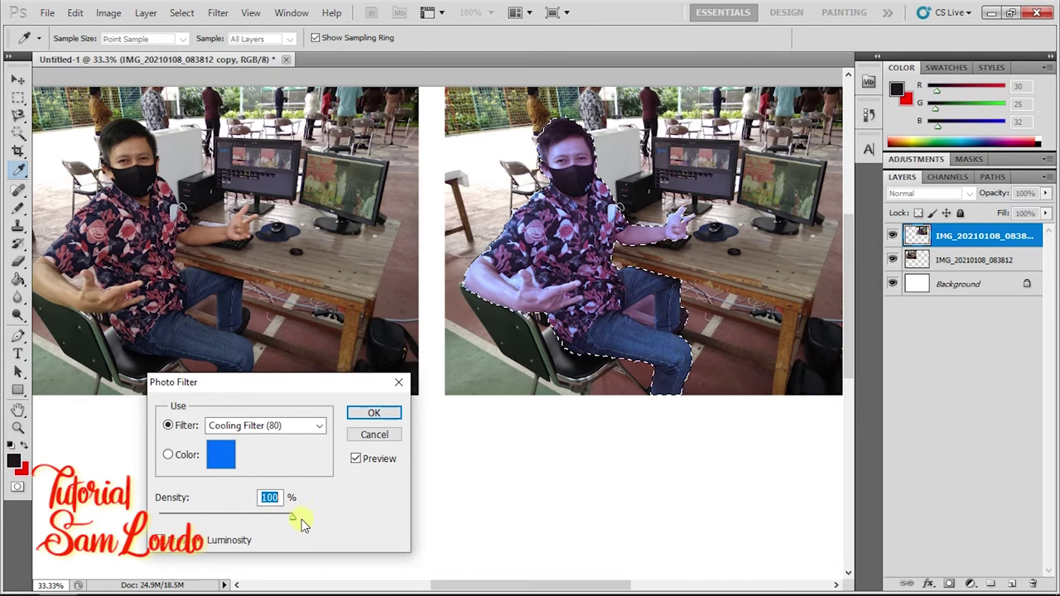
Try Orange and Sepia, then apply the Underwater photo filter at about 96% density.
left_click(281, 426)
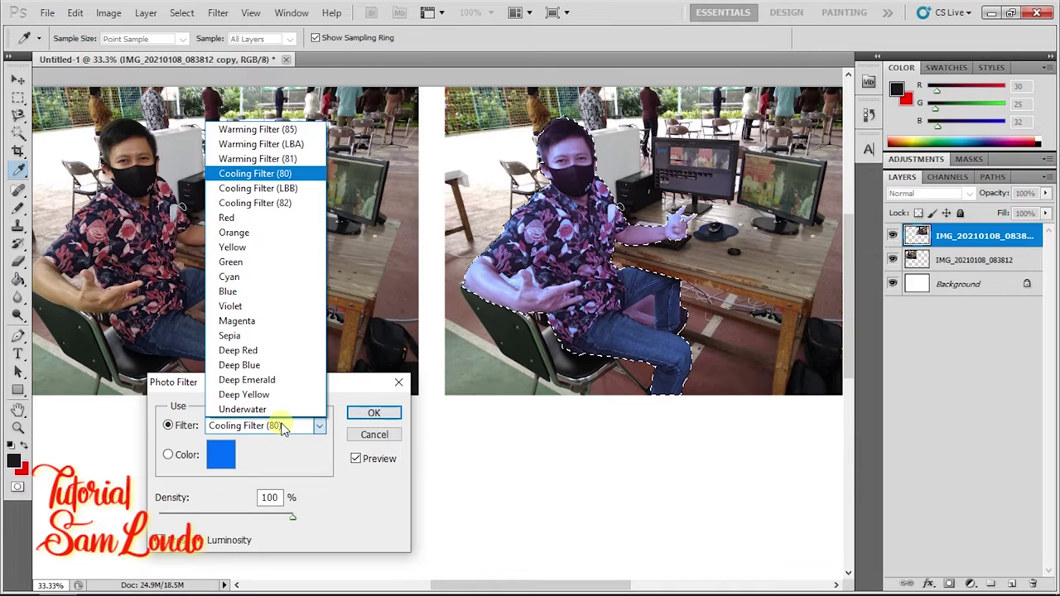
left_click(227, 235)
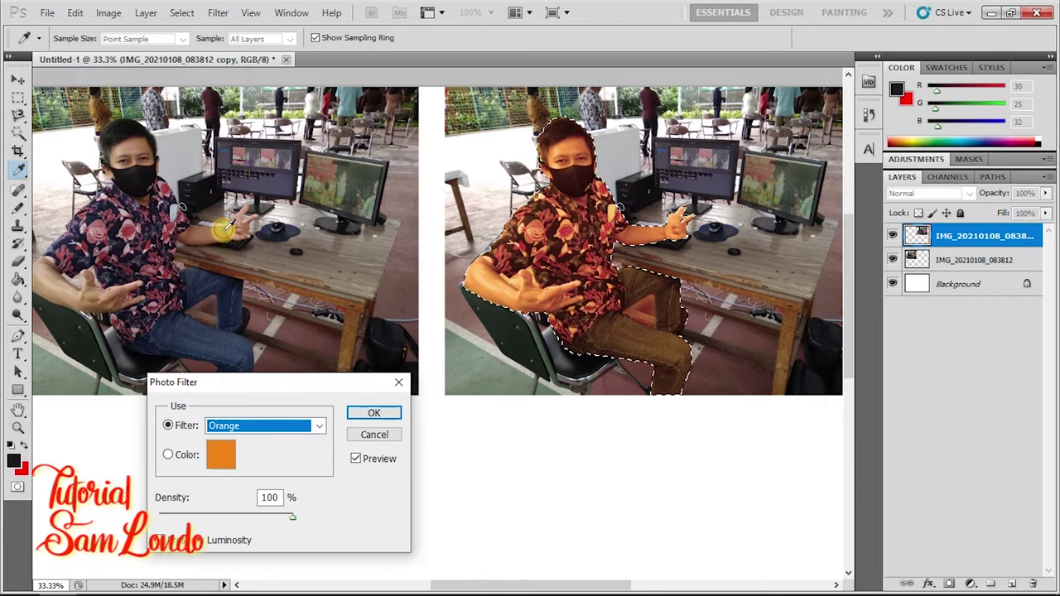
left_click_drag(291, 516, 208, 516)
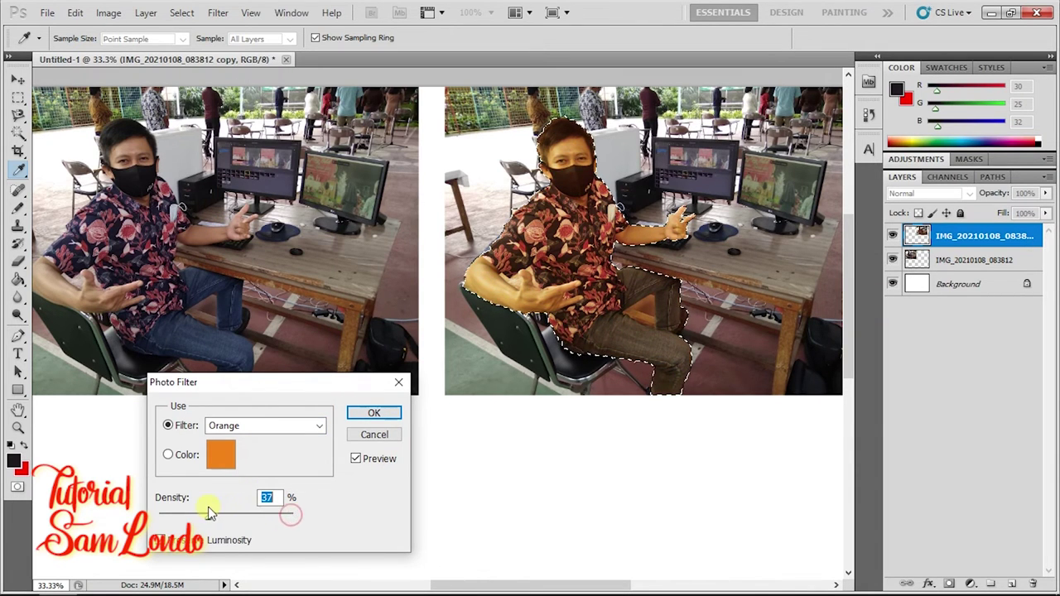
left_click(238, 426)
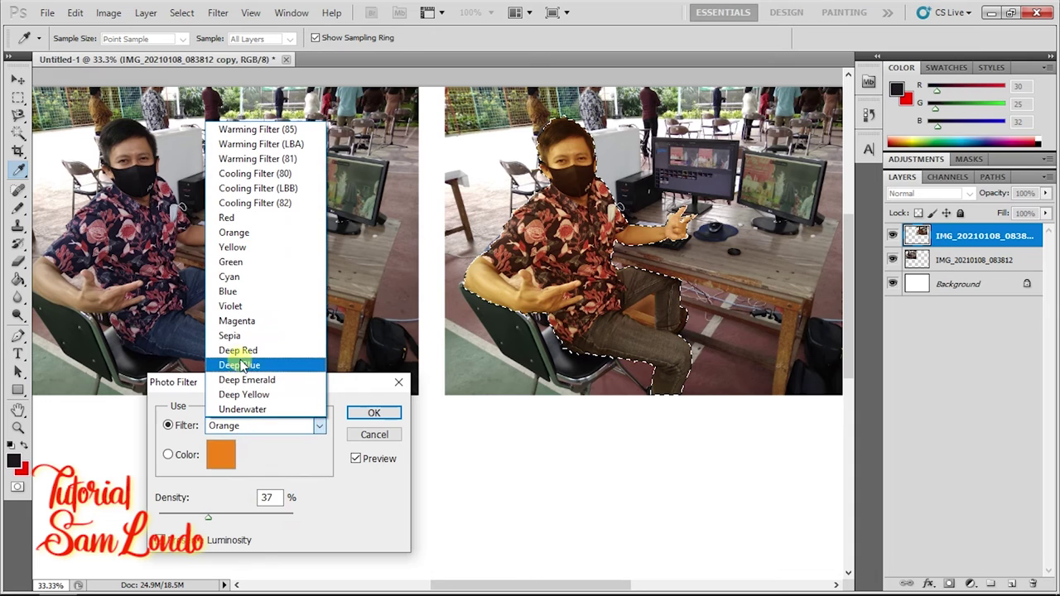
left_click(229, 336)
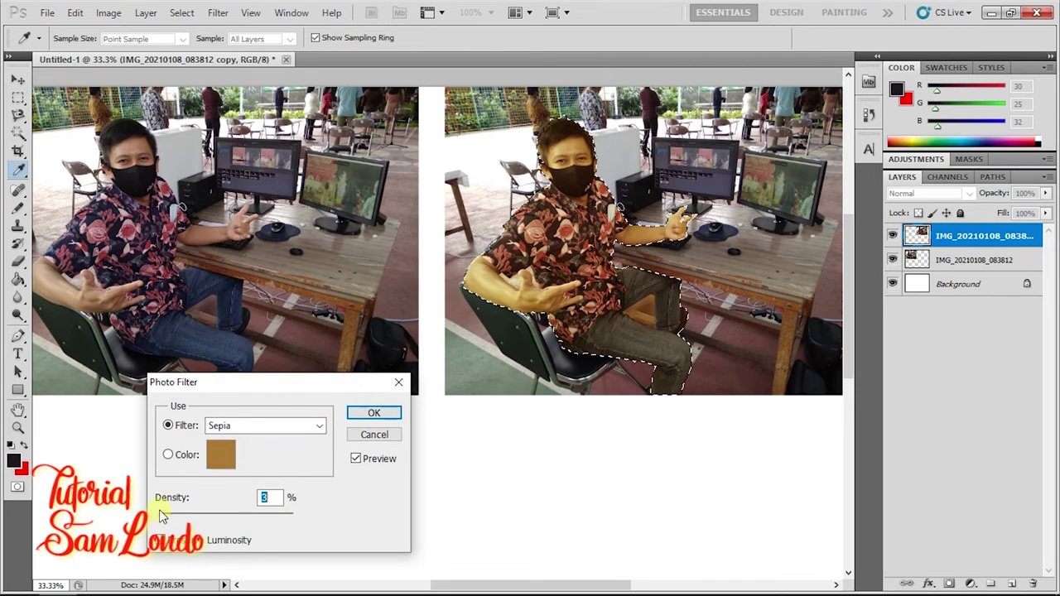
left_click(249, 425)
left_click(243, 409)
mouse_move(207, 516)
left_mouse_down()
mouse_move(314, 520)
mouse_move(288, 522)
left_mouse_up()
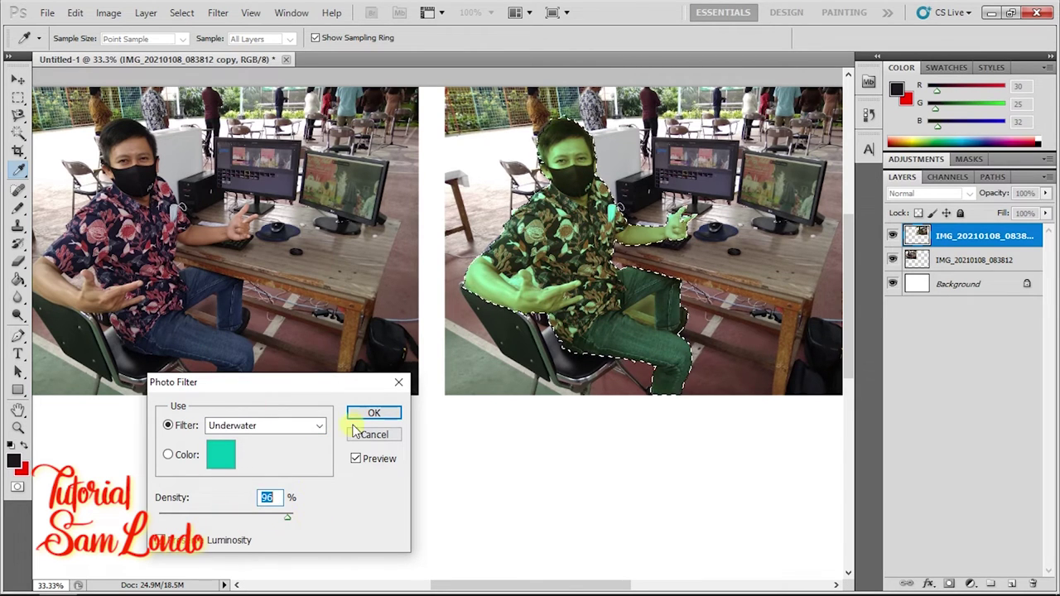
left_click(377, 413)
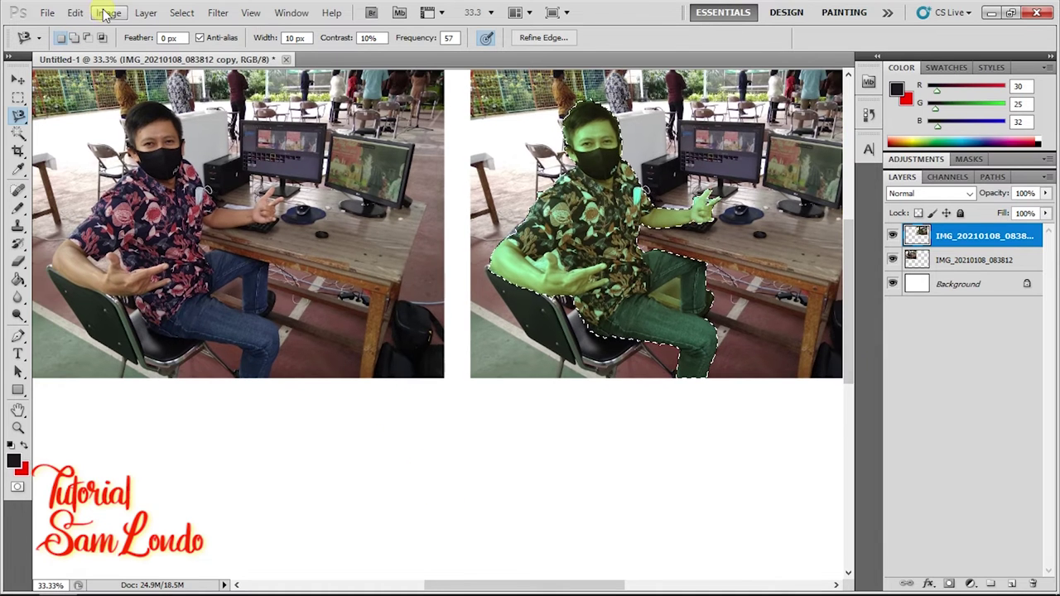
Invert the selected man's colours, then undo back to his original colours.
left_click(108, 12)
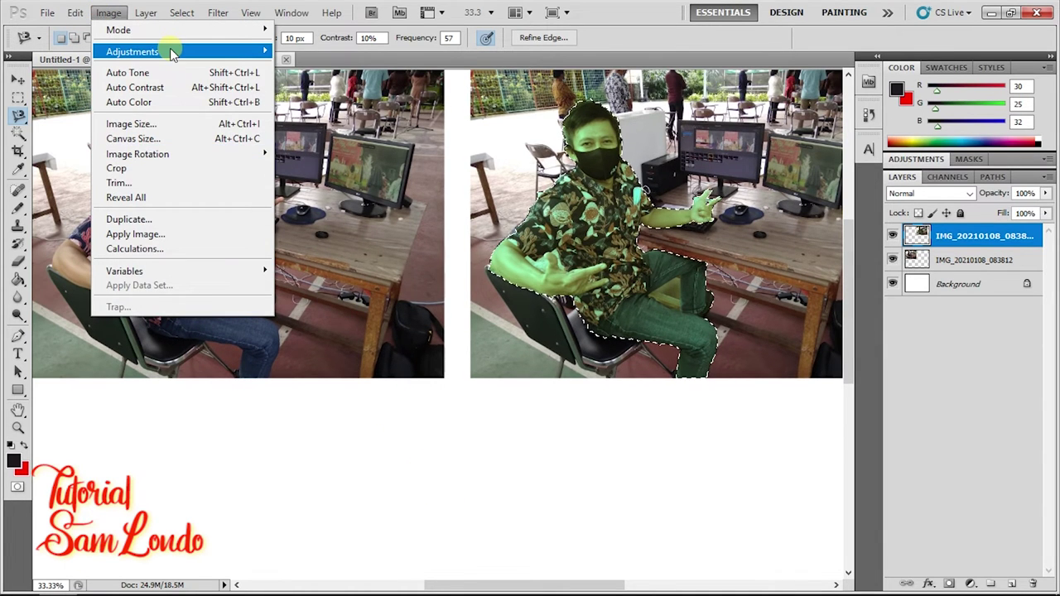
mouse_move(132, 52)
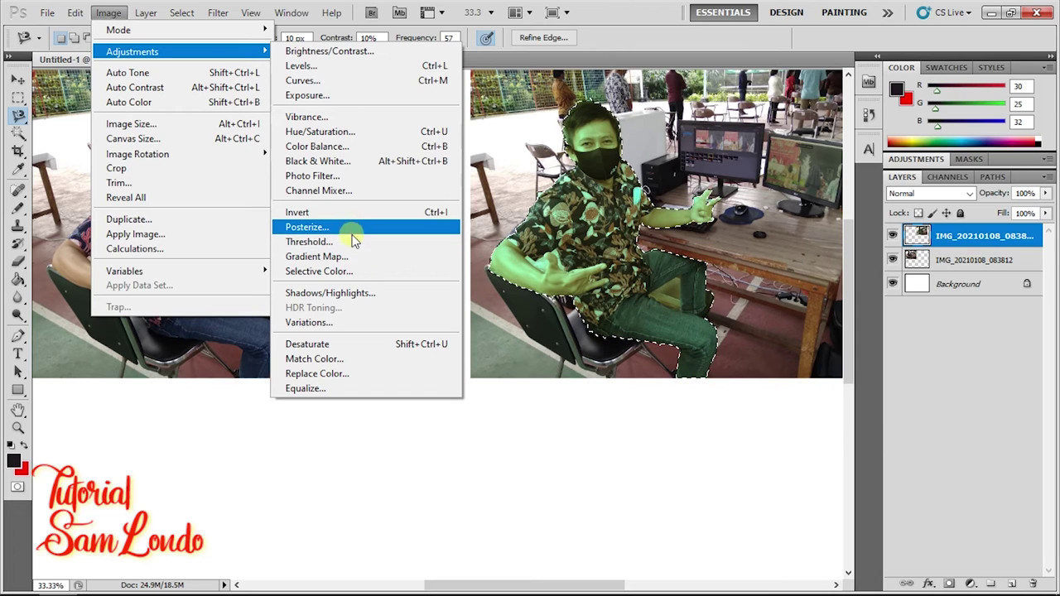
left_click(358, 212)
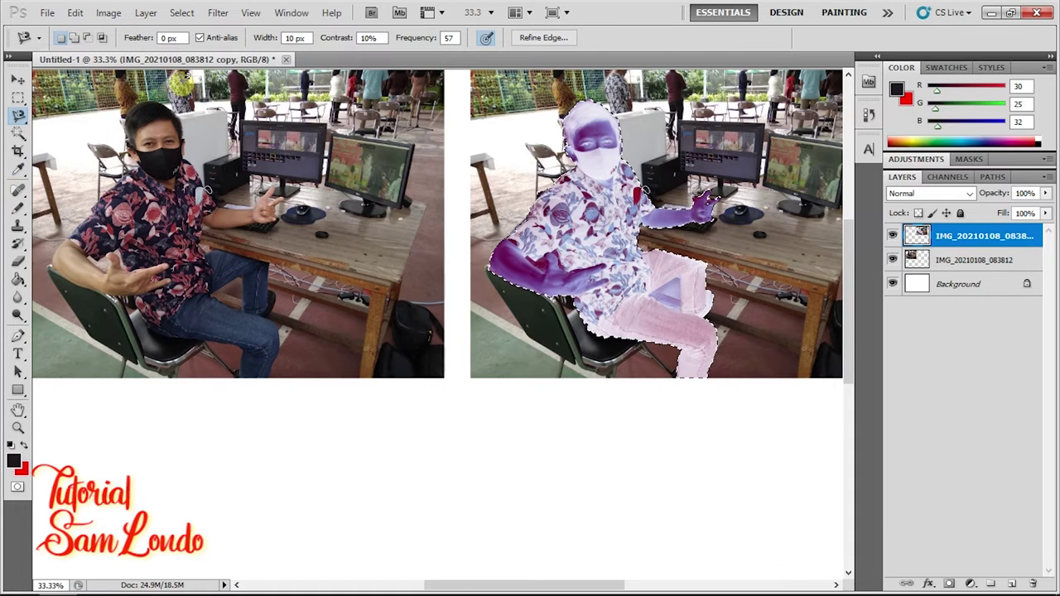
left_click(107, 13)
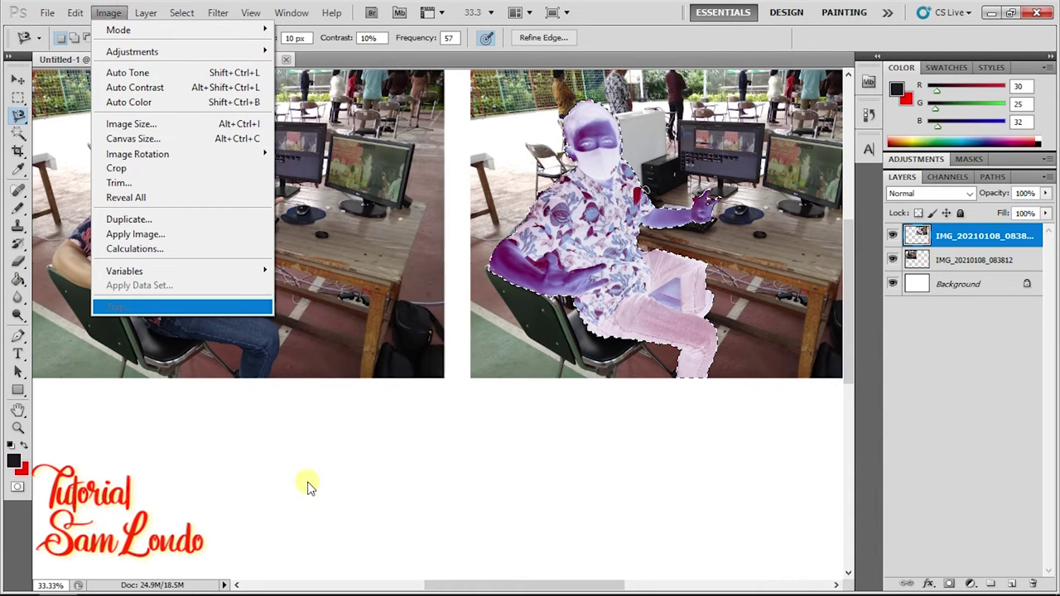
left_click(307, 487)
key("ctrl+z")
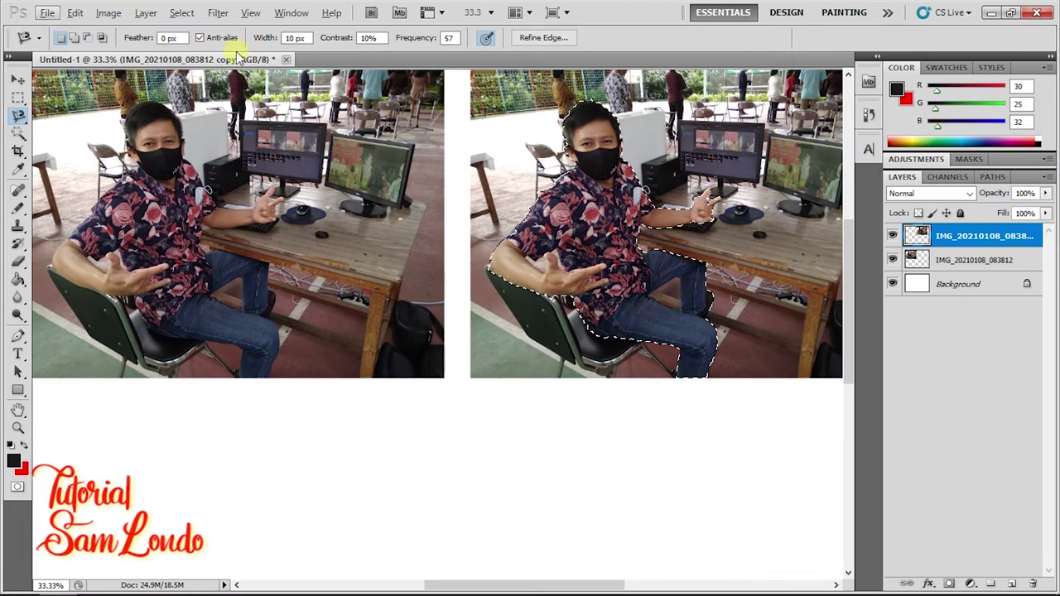
left_click(114, 14)
mouse_move(132, 51)
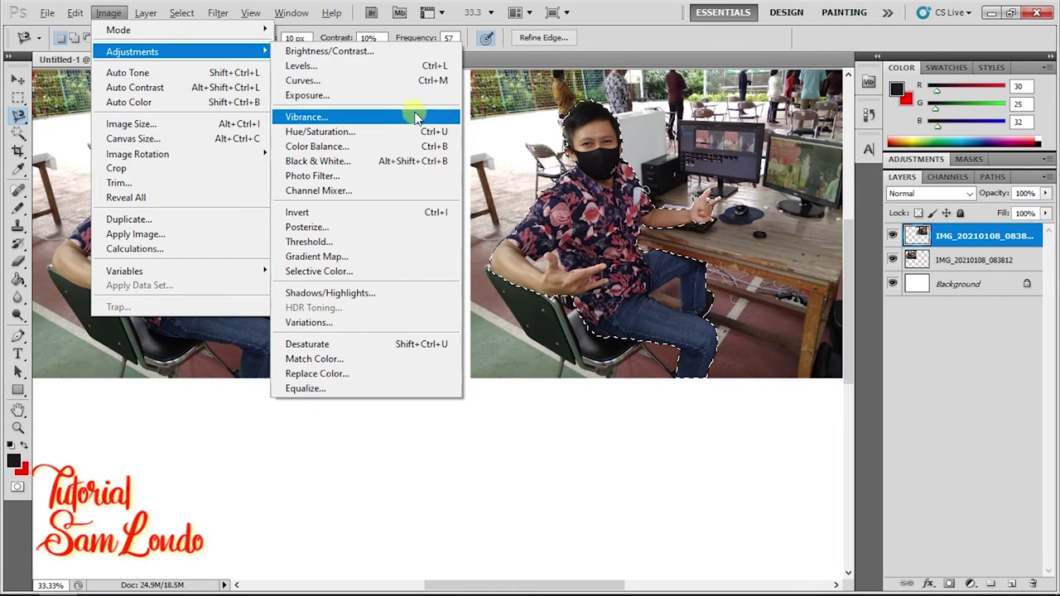
left_click(398, 230)
mouse_move(485, 171)
left_mouse_down()
mouse_move(433, 464)
mouse_move(426, 440)
left_mouse_up()
mouse_move(333, 477)
left_mouse_down()
mouse_move(543, 488)
mouse_move(406, 490)
mouse_move(556, 489)
mouse_move(331, 477)
left_mouse_up()
left_click(580, 459)
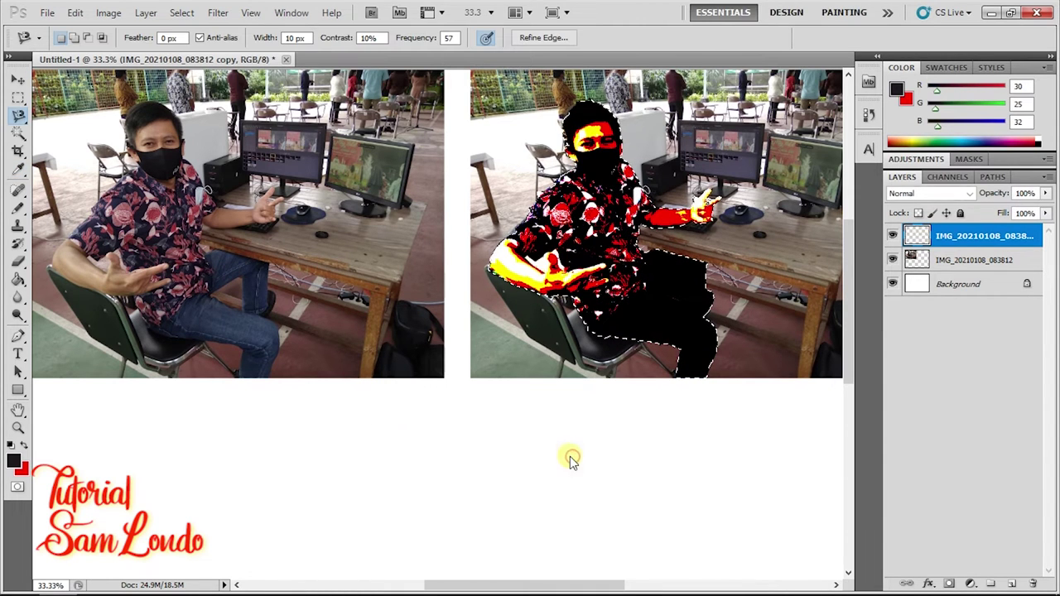
key("ctrl+z")
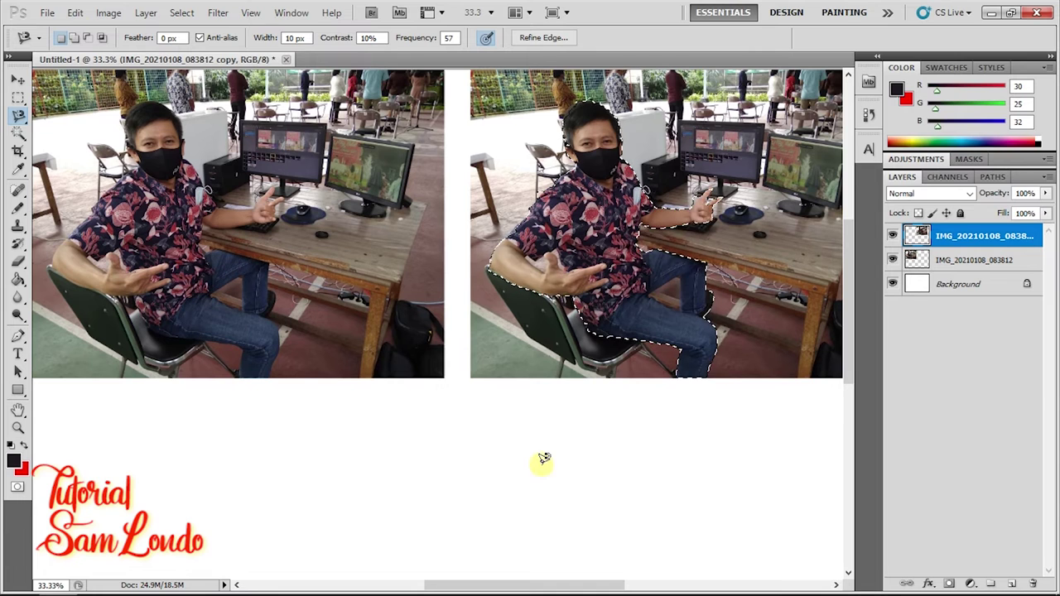
left_click(109, 12)
mouse_move(132, 52)
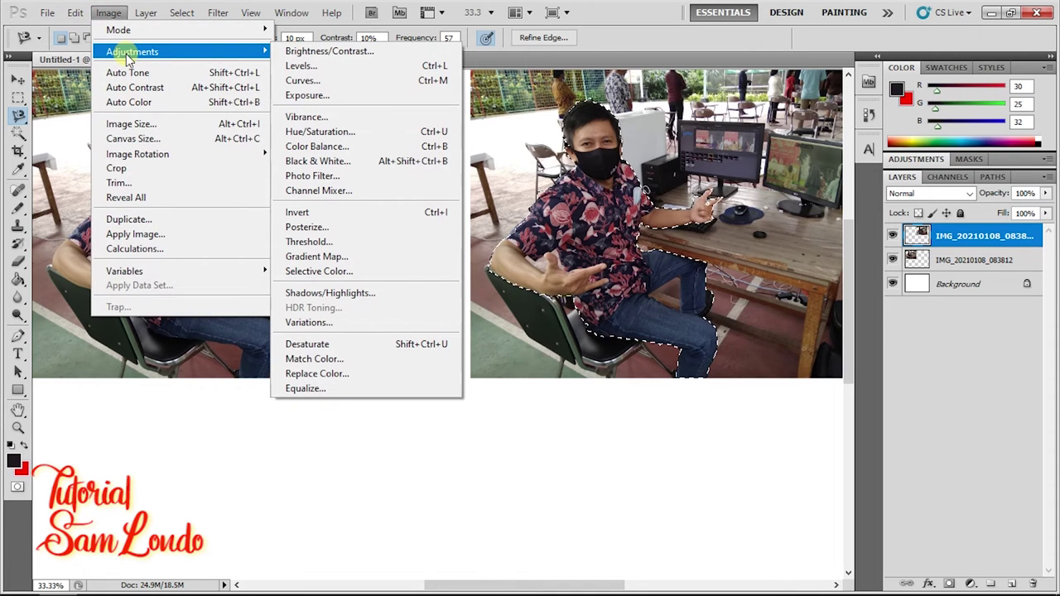
left_click(309, 241)
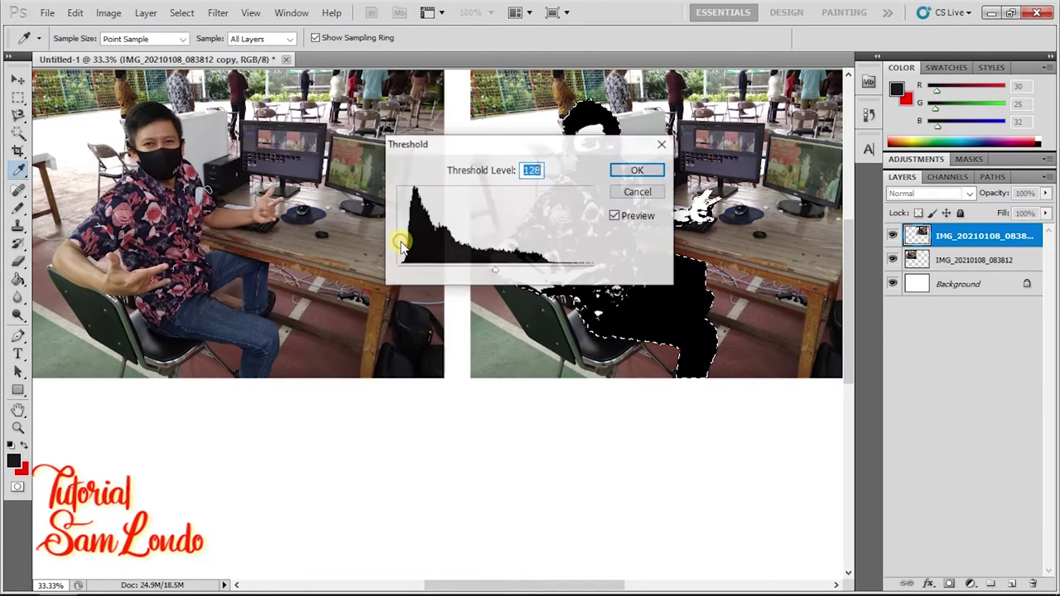
left_click_drag(493, 148, 428, 401)
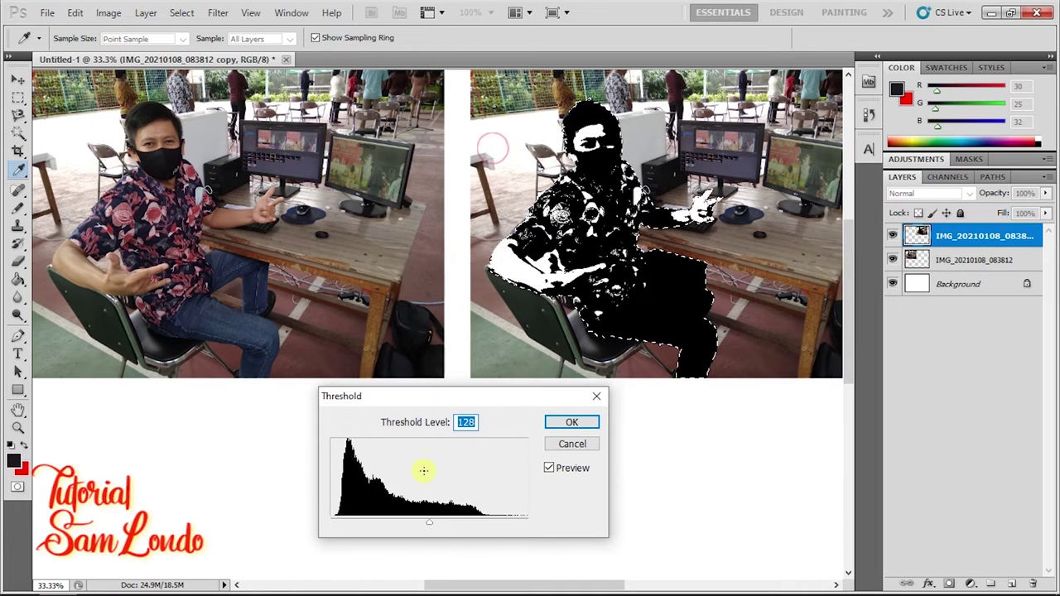
mouse_move(428, 527)
left_mouse_down()
mouse_move(369, 524)
mouse_move(455, 511)
mouse_move(517, 517)
mouse_move(346, 524)
mouse_move(390, 524)
mouse_move(360, 525)
left_mouse_up()
left_click(560, 422)
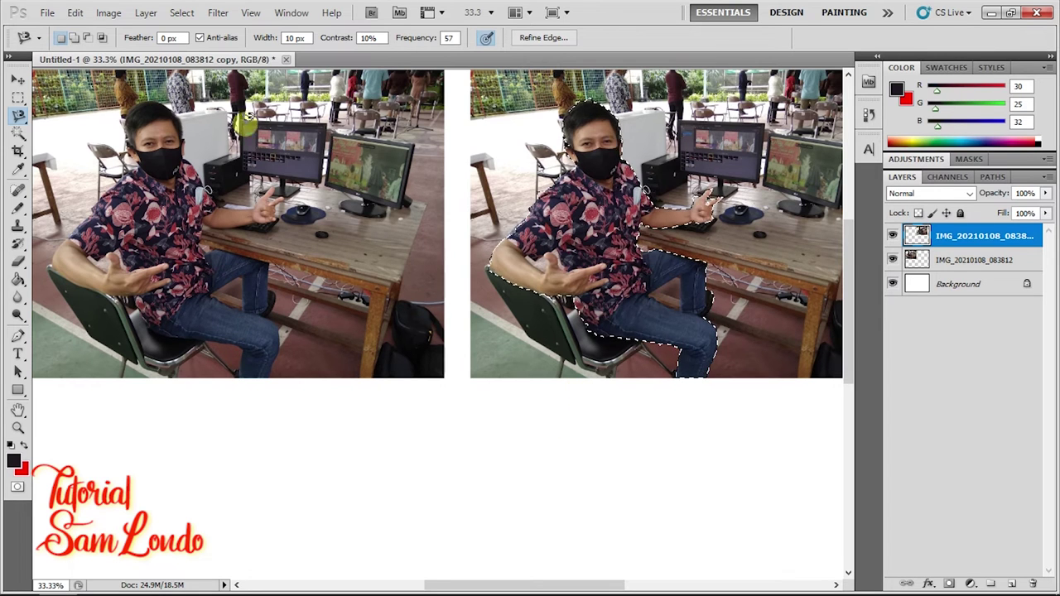
Preview several Gradient Map presets on the man and settle on blue-yellow-blue.
left_click(99, 14)
mouse_move(133, 52)
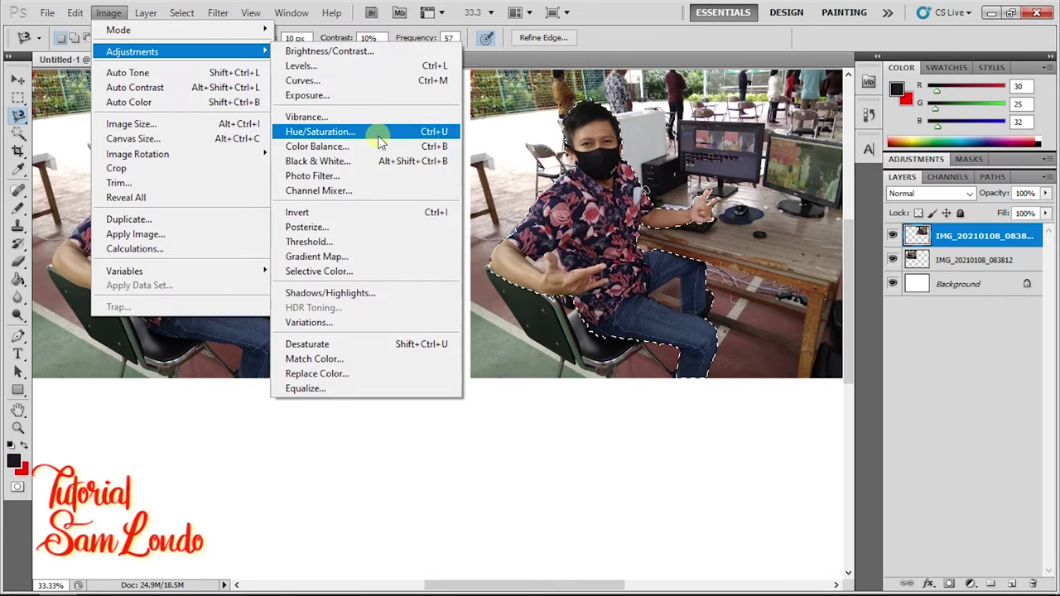
left_click(407, 257)
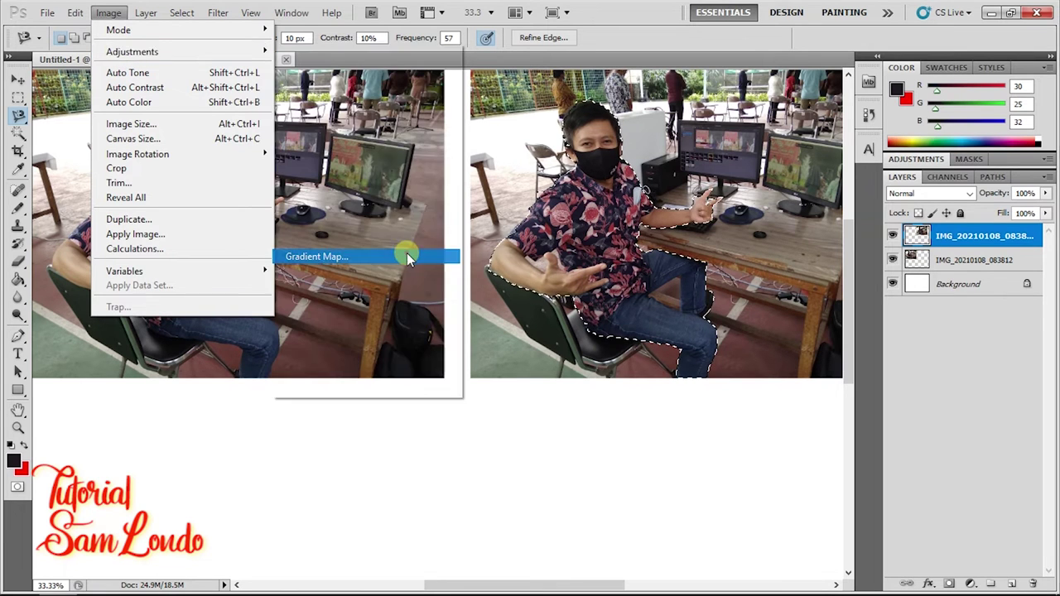
left_click_drag(507, 145, 474, 402)
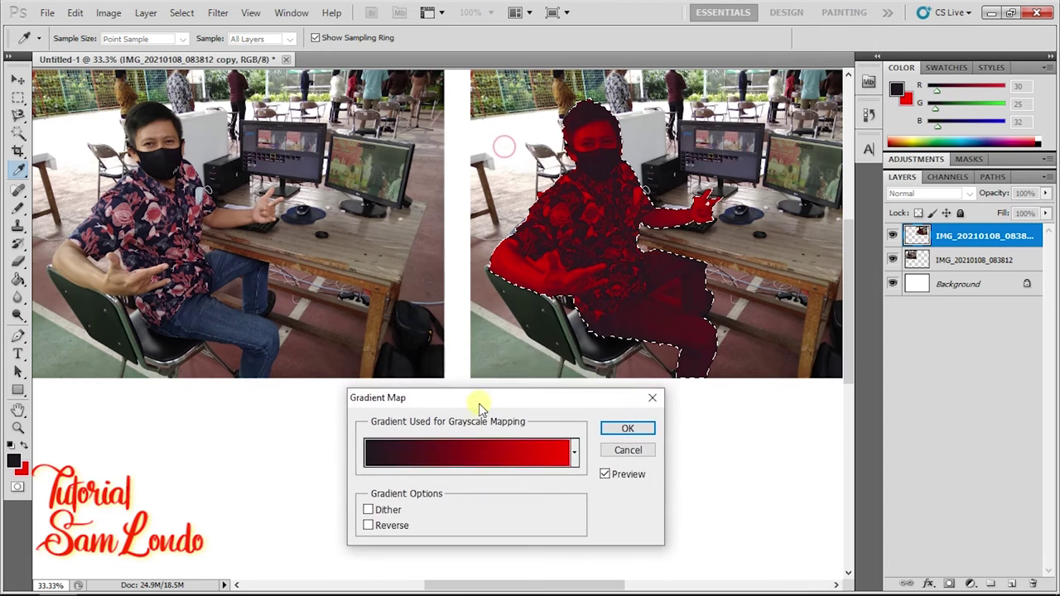
left_click(566, 454)
left_click(410, 495)
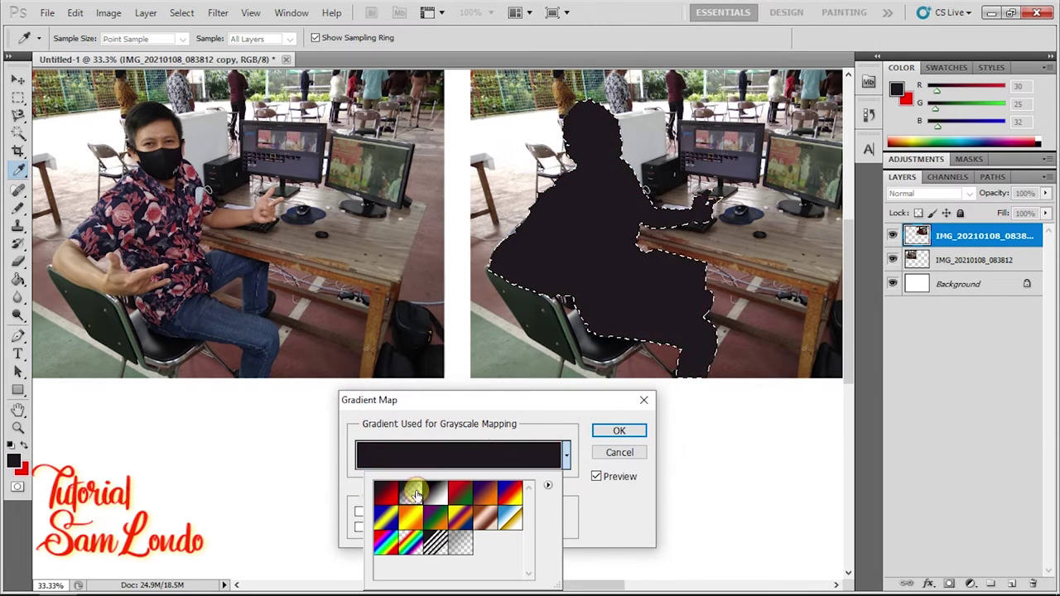
left_click(462, 496)
left_click(510, 495)
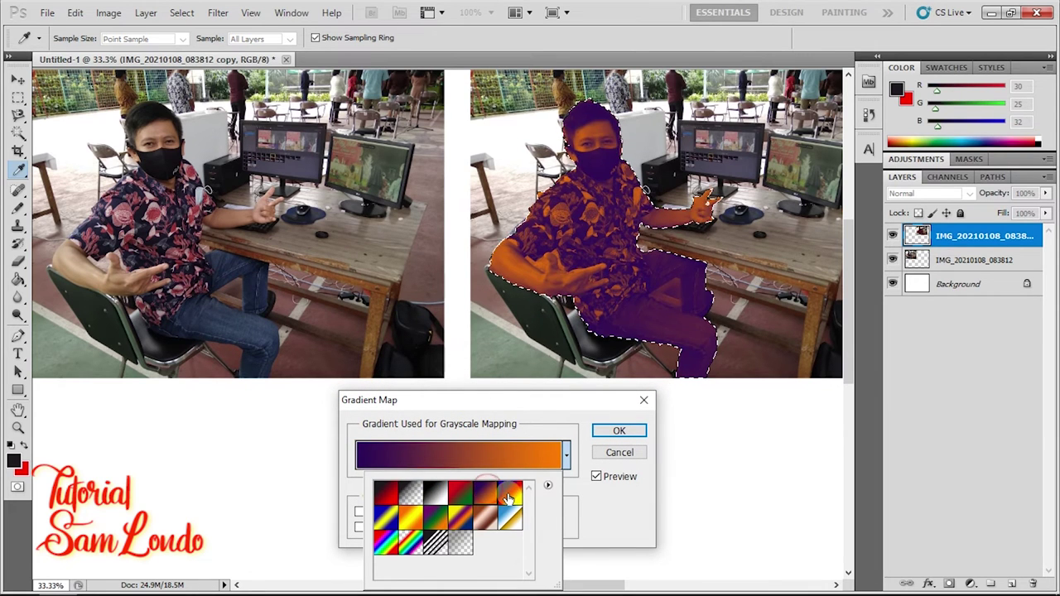
left_click(409, 521)
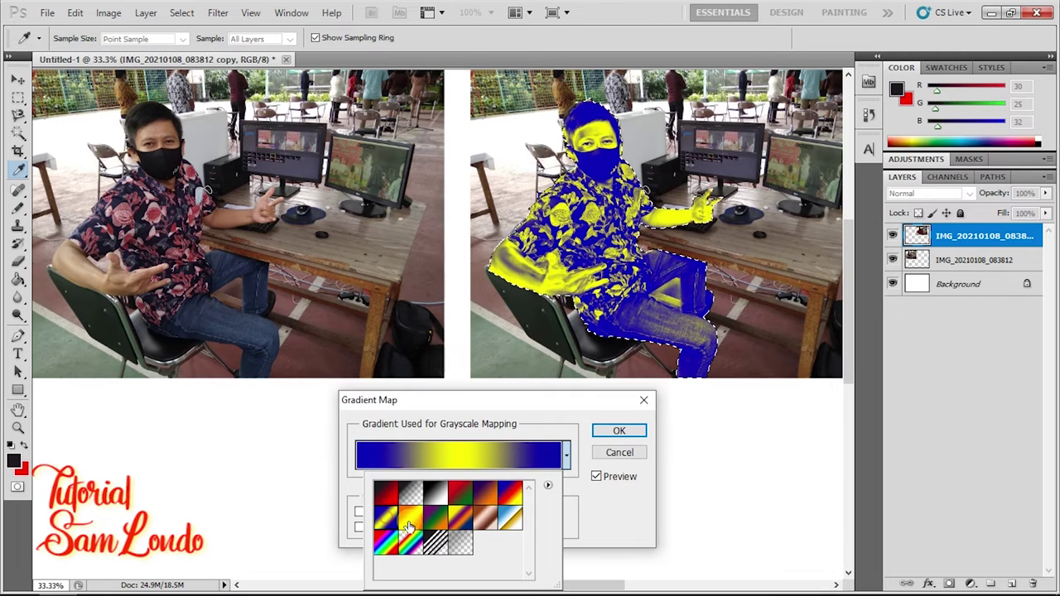
left_click(418, 527)
left_click(458, 521)
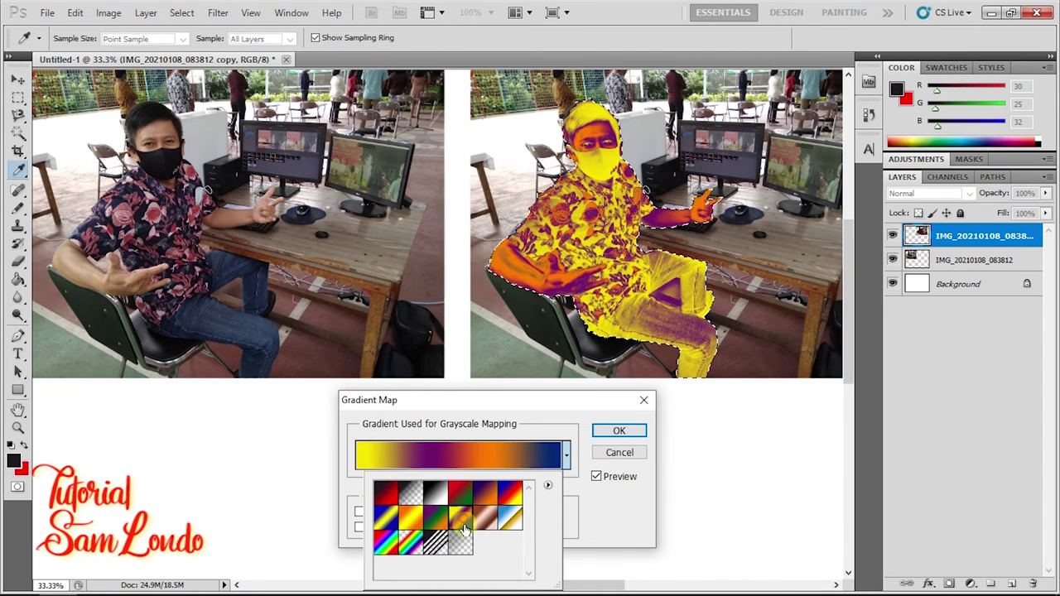
left_click(462, 544)
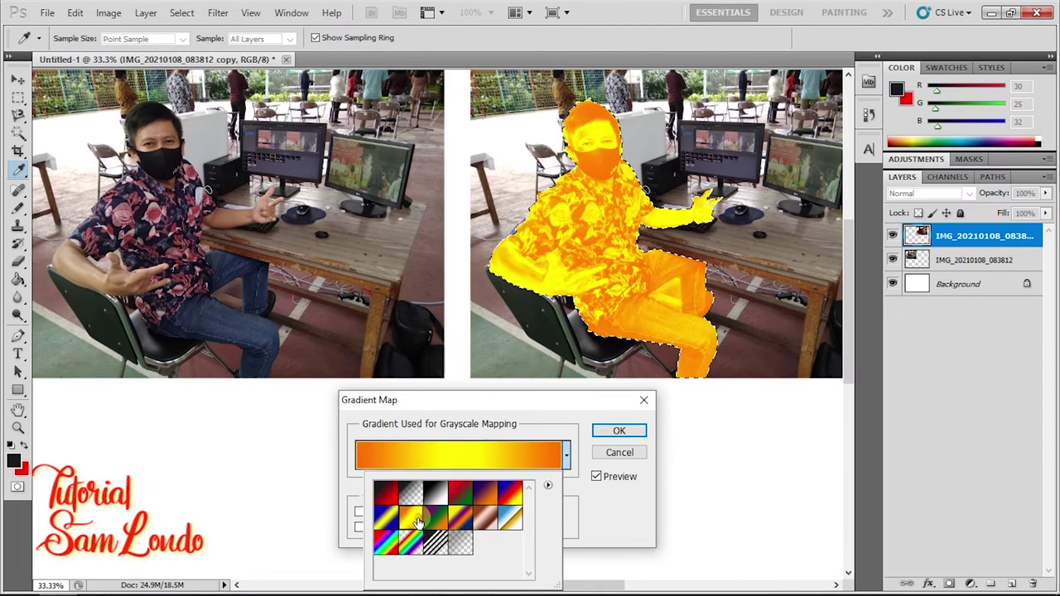
left_click(416, 518)
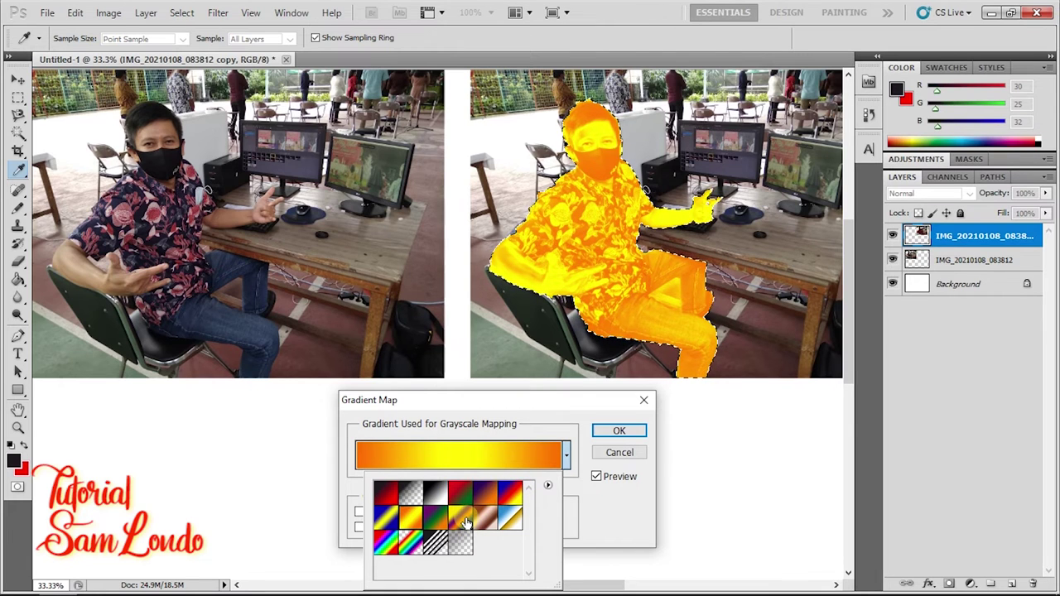
left_click(385, 518)
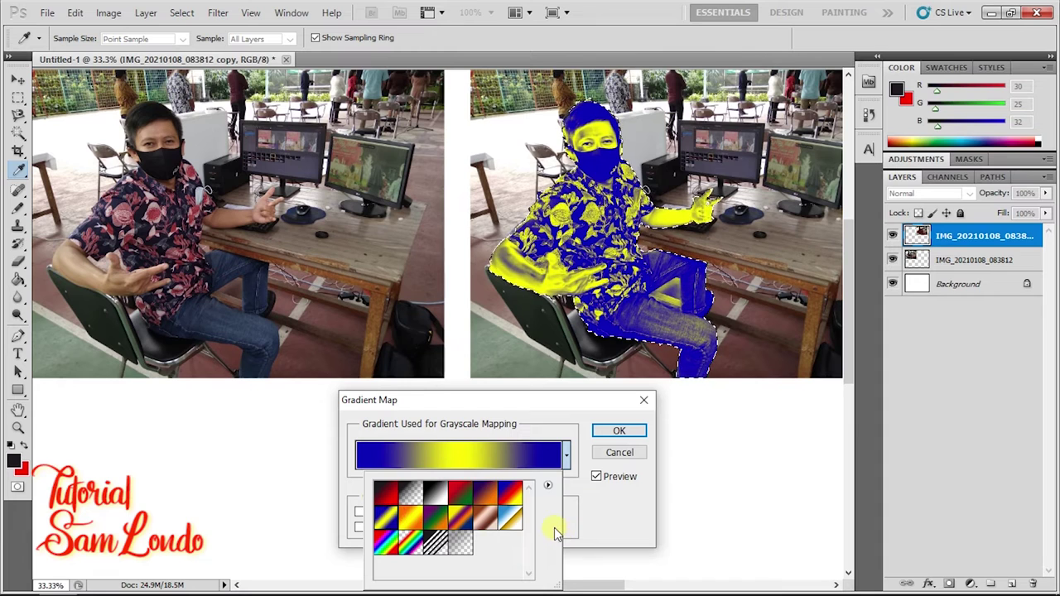
left_click(610, 526)
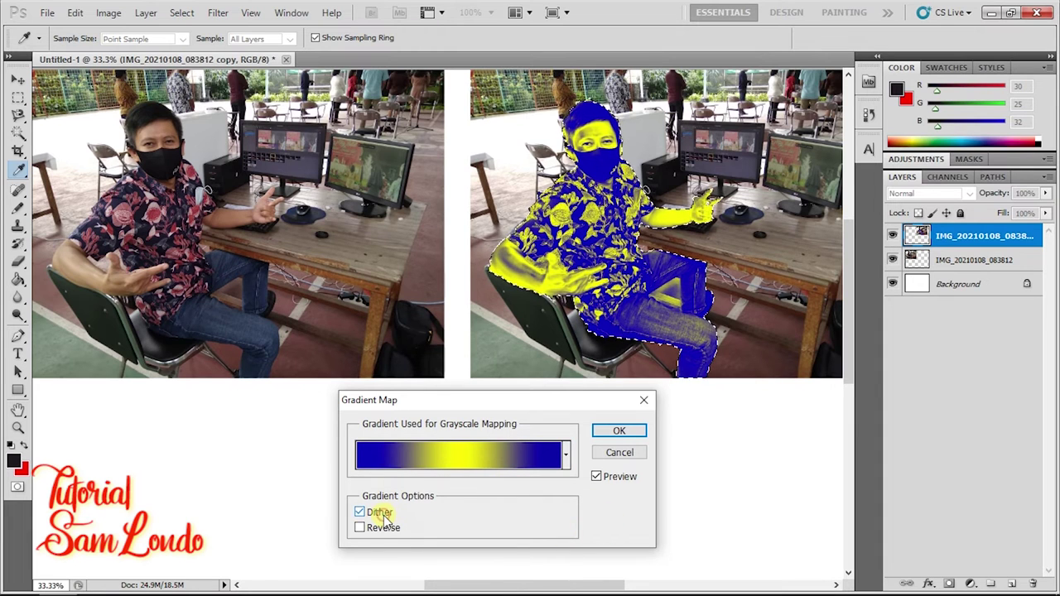
Apply the blue-yellow gradient map reversed, then undo it.
left_click(360, 527)
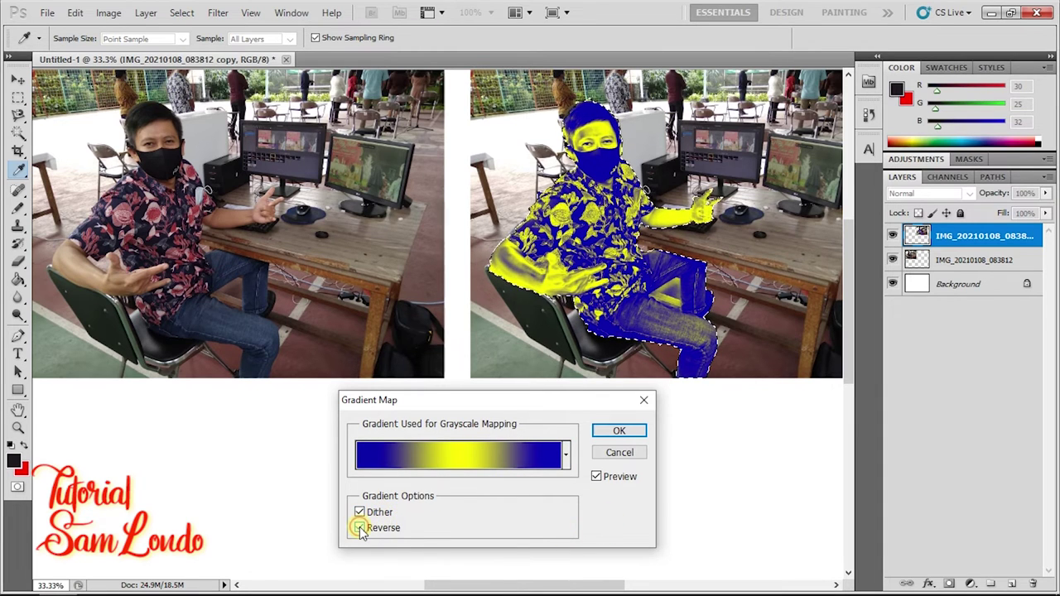
left_click(360, 528)
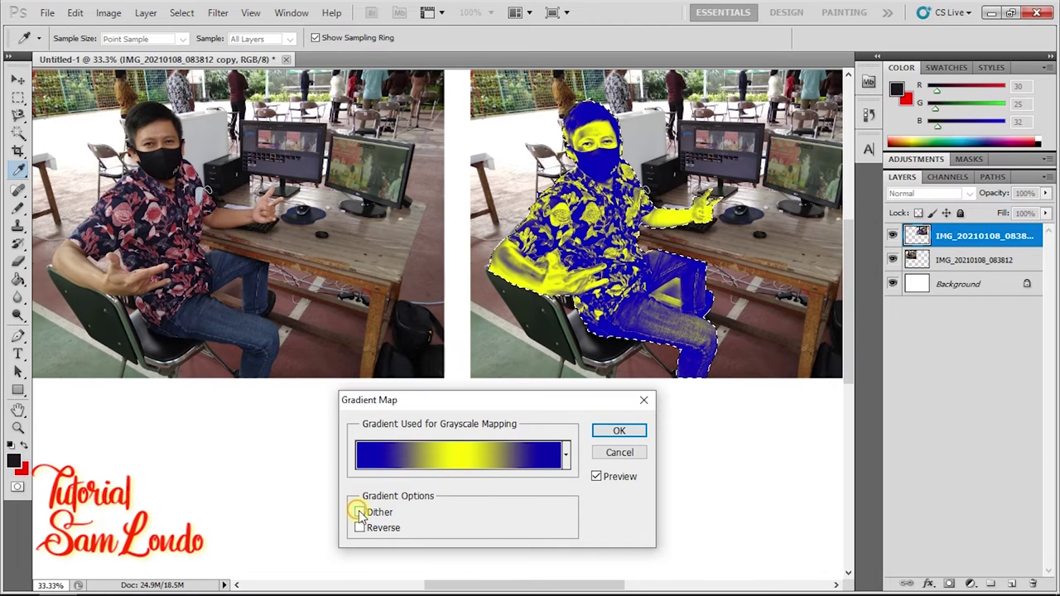
left_click(360, 528)
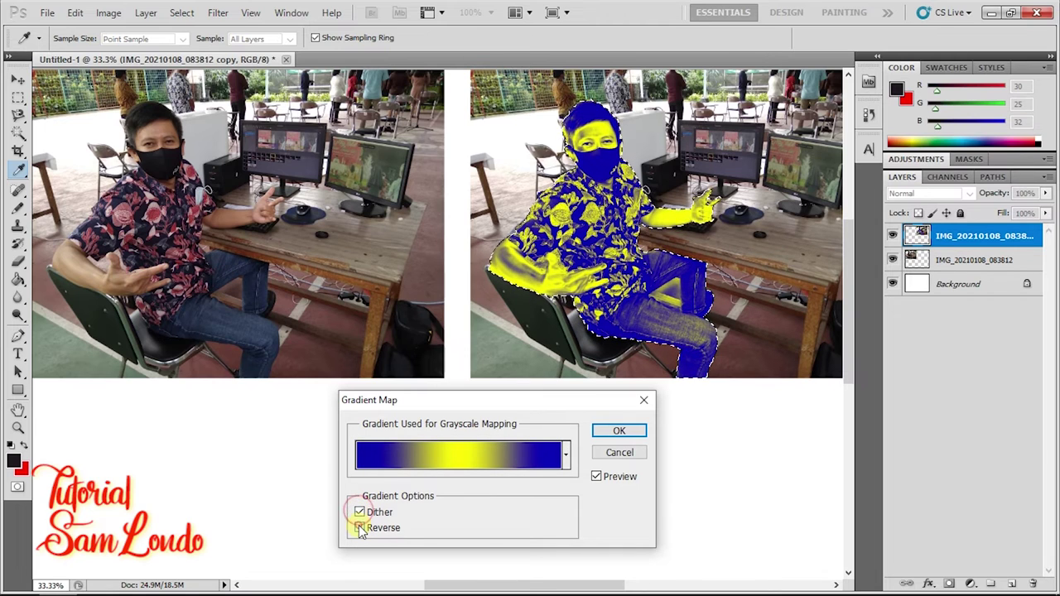
left_click(617, 431)
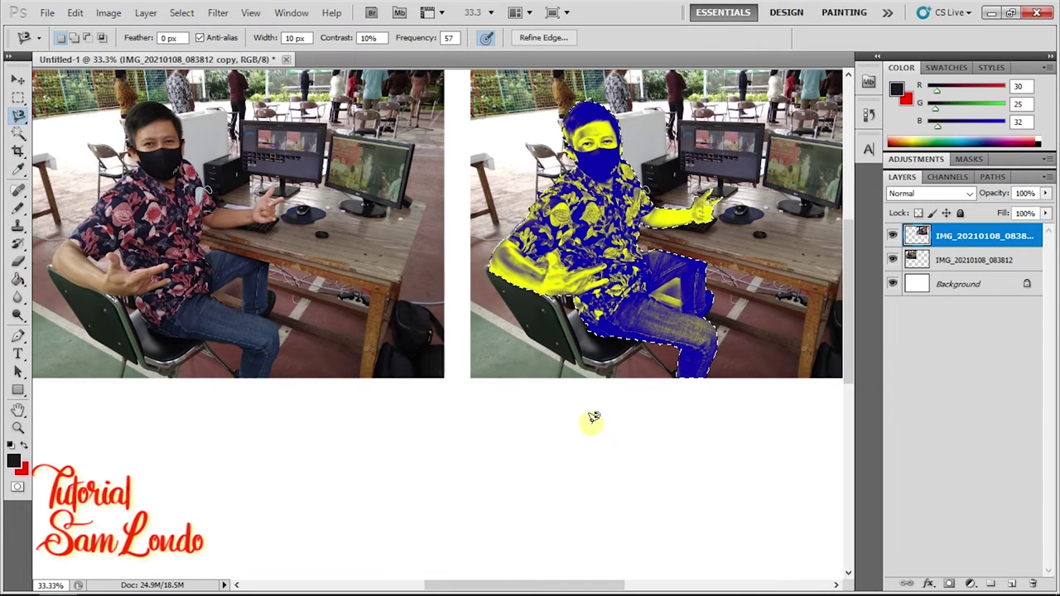
key("ctrl+z")
Apply Selective Color to Reds with Cyan -100, Magenta +96 and Black +46.
left_click(114, 13)
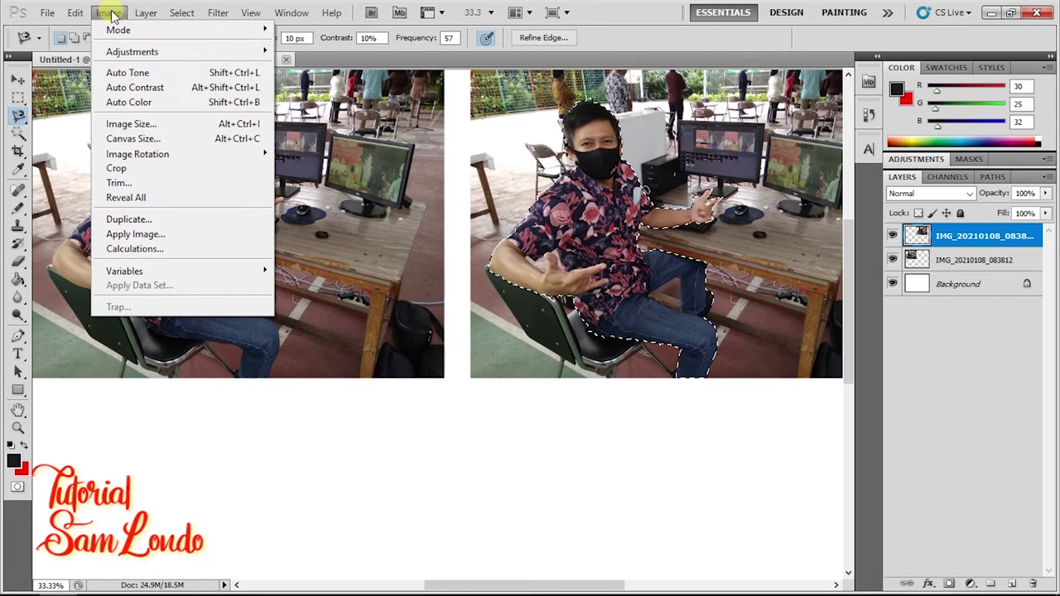
mouse_move(132, 52)
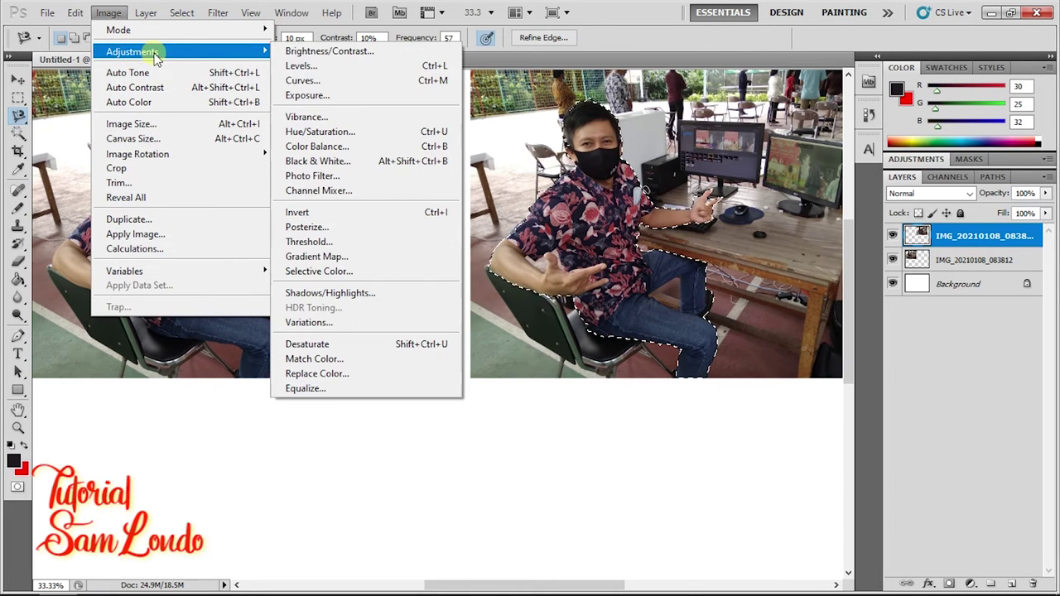
left_click(439, 271)
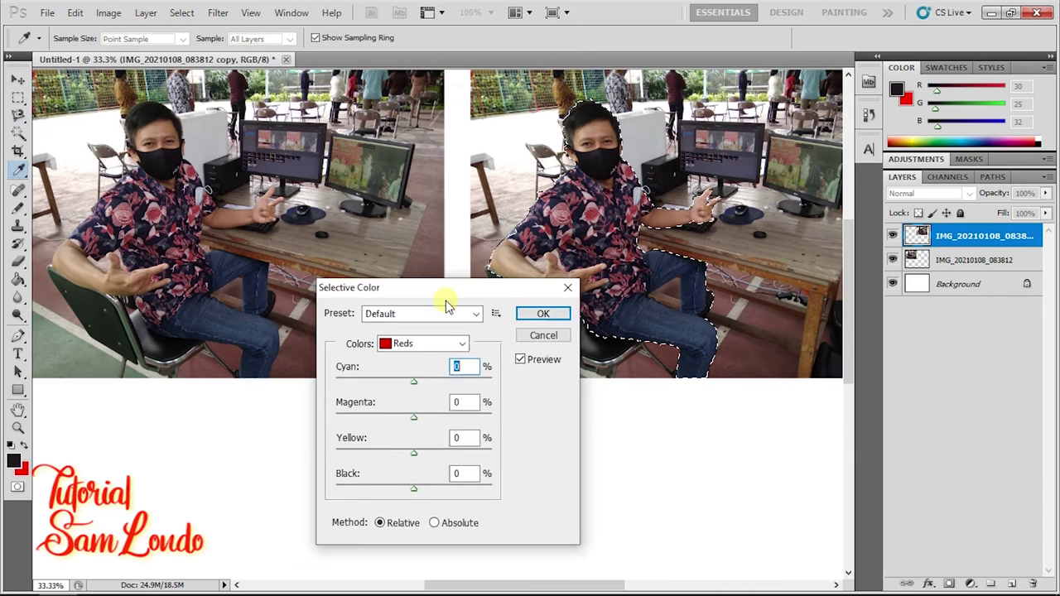
left_click_drag(452, 280, 384, 335)
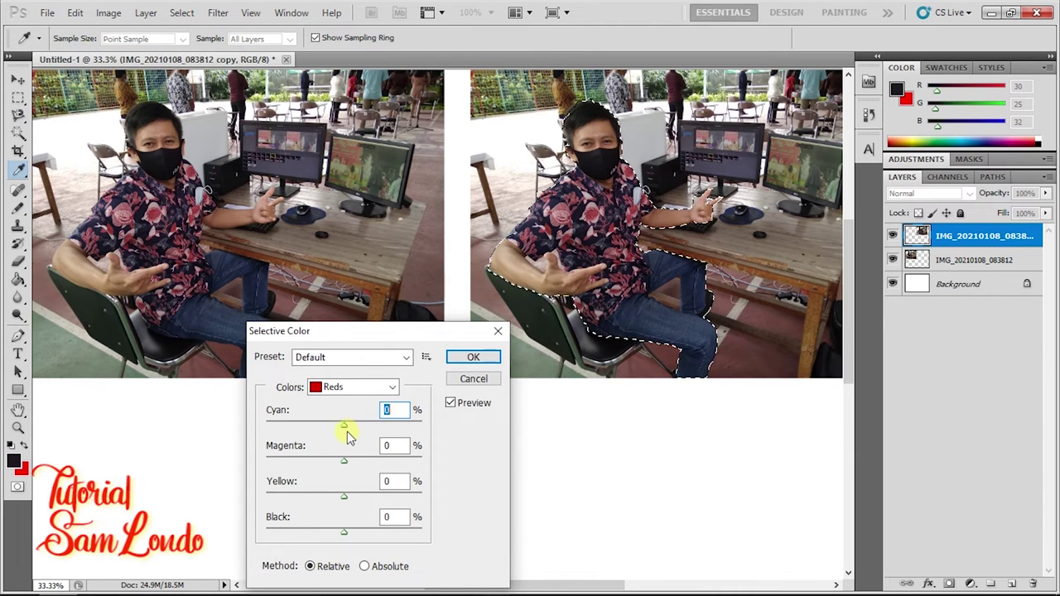
mouse_move(346, 427)
left_mouse_down()
mouse_move(424, 432)
mouse_move(266, 425)
left_mouse_up()
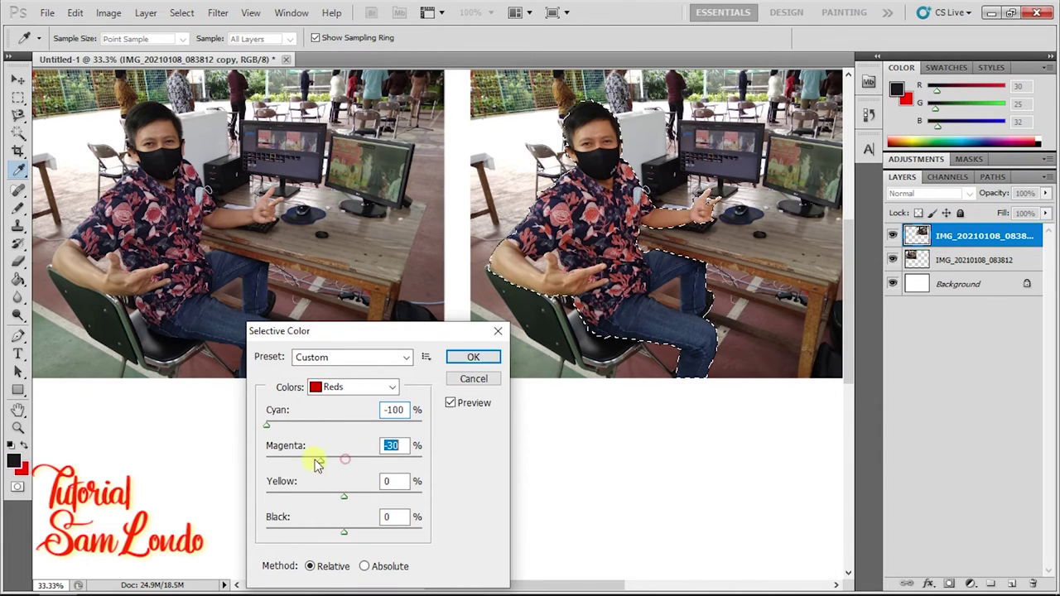
left_click_drag(344, 460, 418, 461)
left_click(345, 495)
left_click_drag(344, 531, 379, 532)
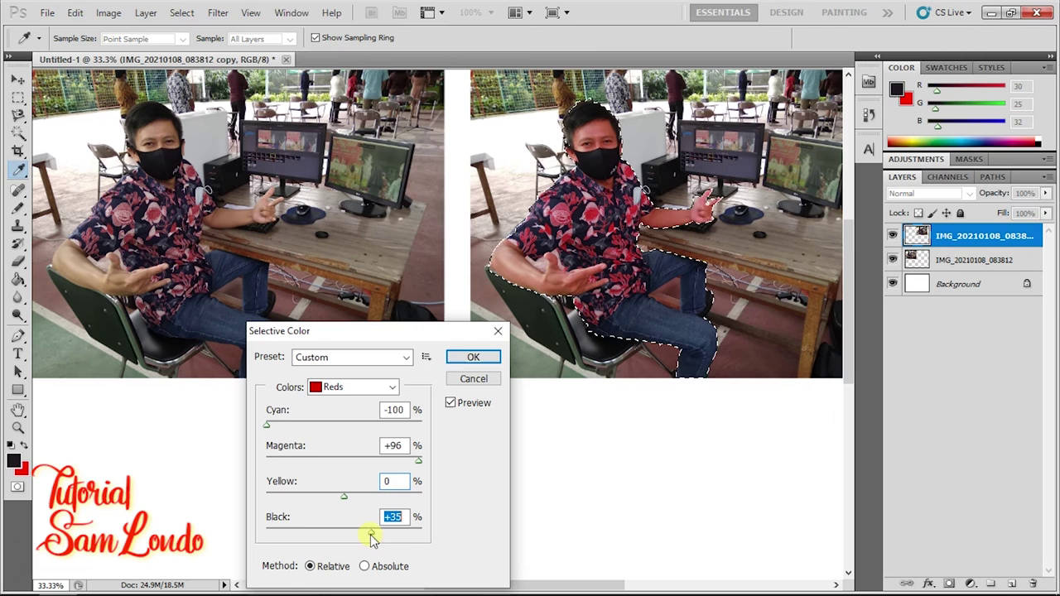
left_click(475, 359)
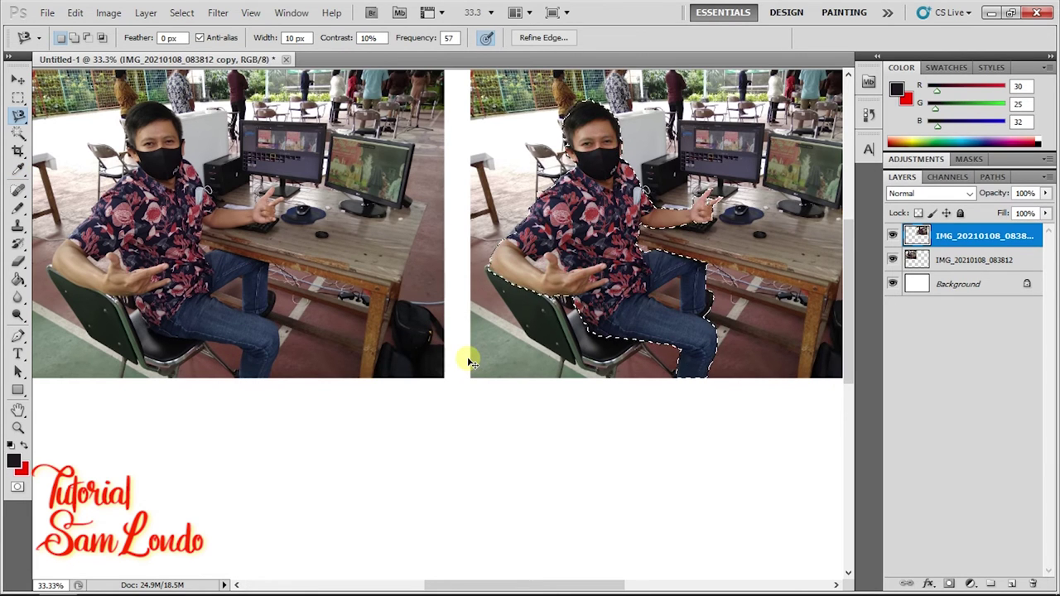
Set the Shadows/Highlights shadows amount to 73% after testing the sliders.
left_click(110, 13)
mouse_move(131, 51)
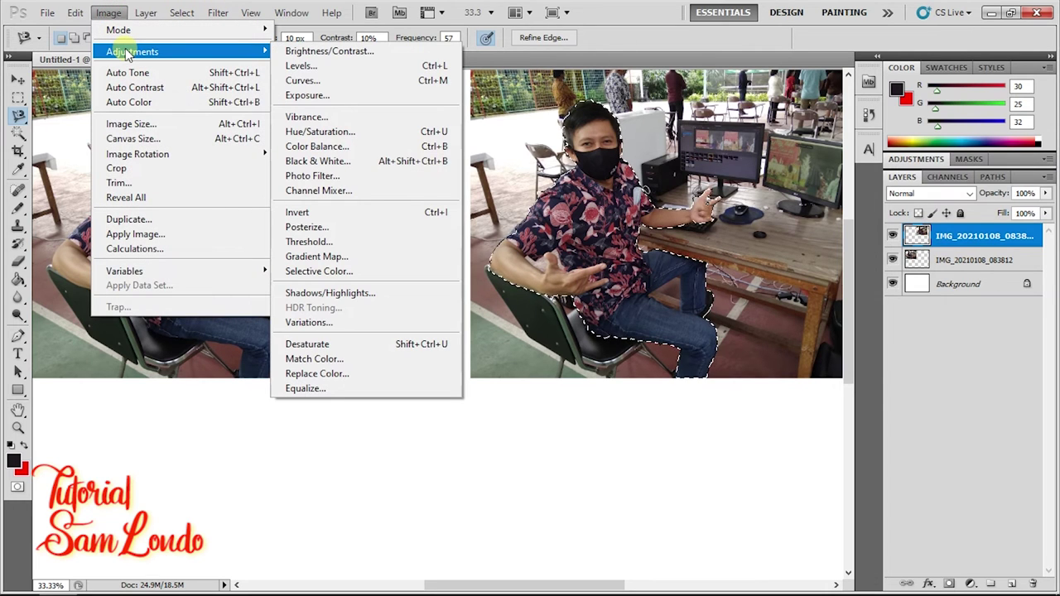
left_click(387, 300)
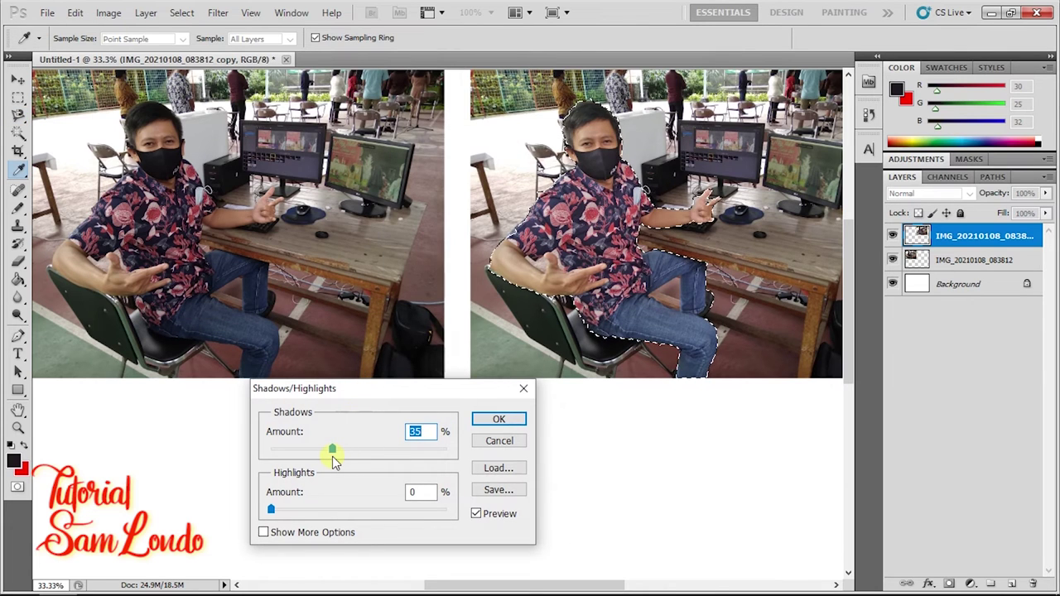
left_click_drag(332, 452, 414, 450)
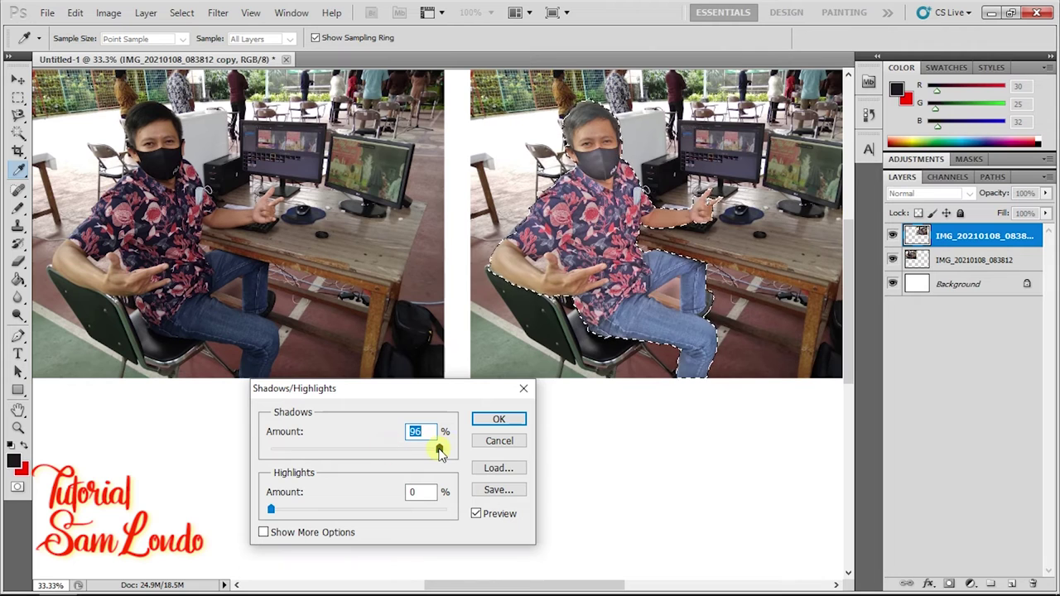
left_click_drag(323, 449, 268, 449)
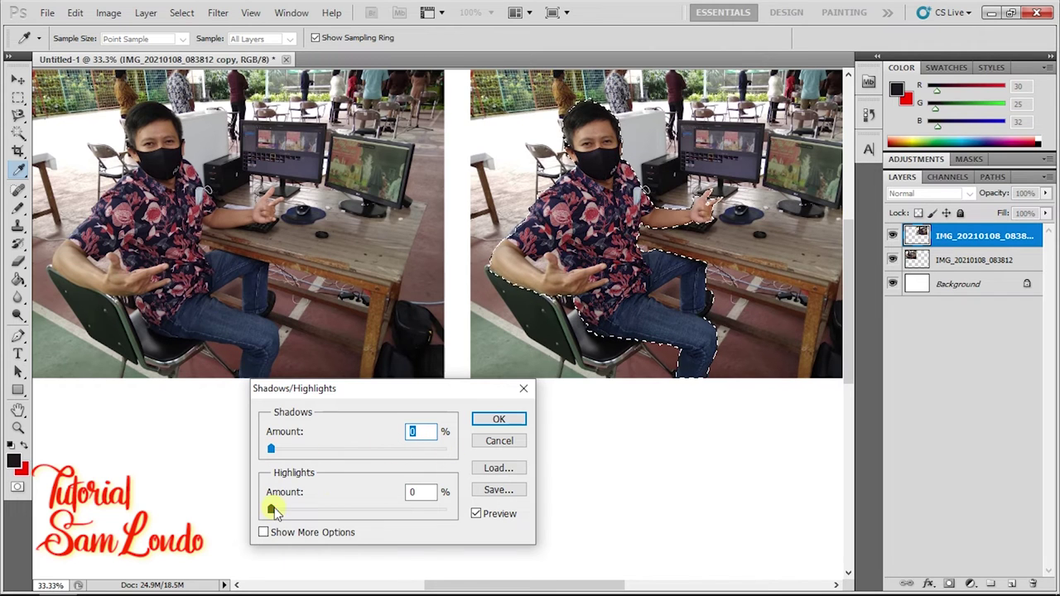
mouse_move(273, 511)
left_mouse_down()
mouse_move(451, 509)
mouse_move(365, 509)
left_mouse_up()
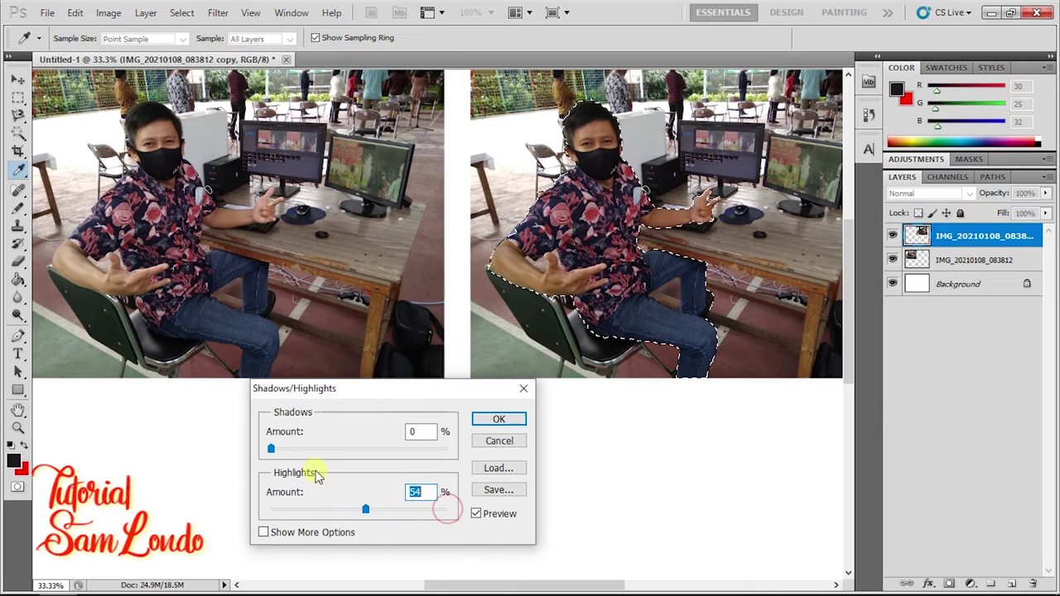
left_click_drag(271, 450, 400, 450)
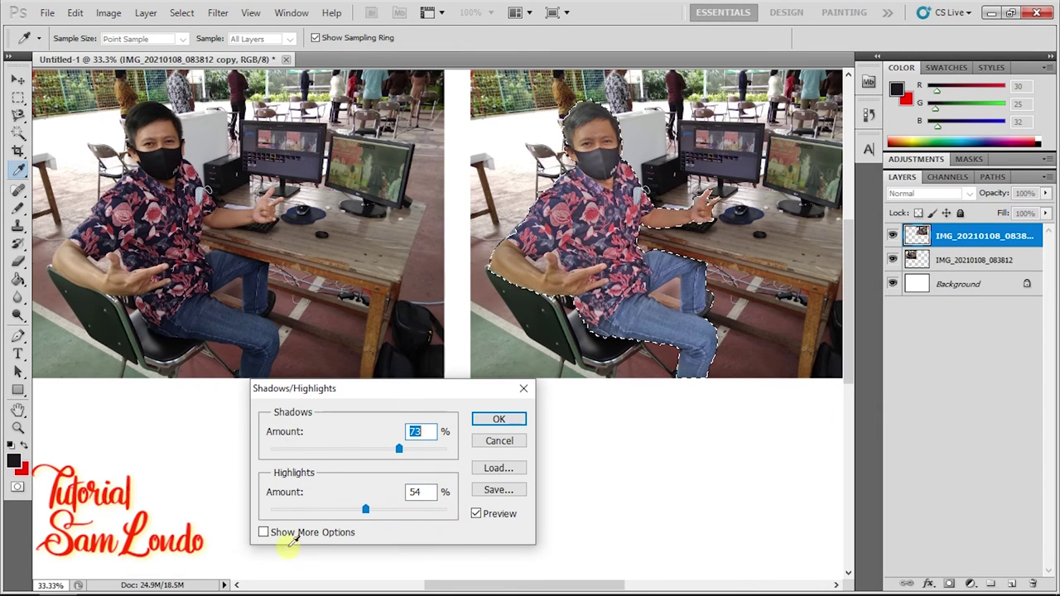
With more options shown, set Highlights 77/83/111 and Color Correction +59, then apply.
left_click(267, 536)
left_click_drag(390, 282, 390, 248)
left_click_drag(374, 441, 415, 440)
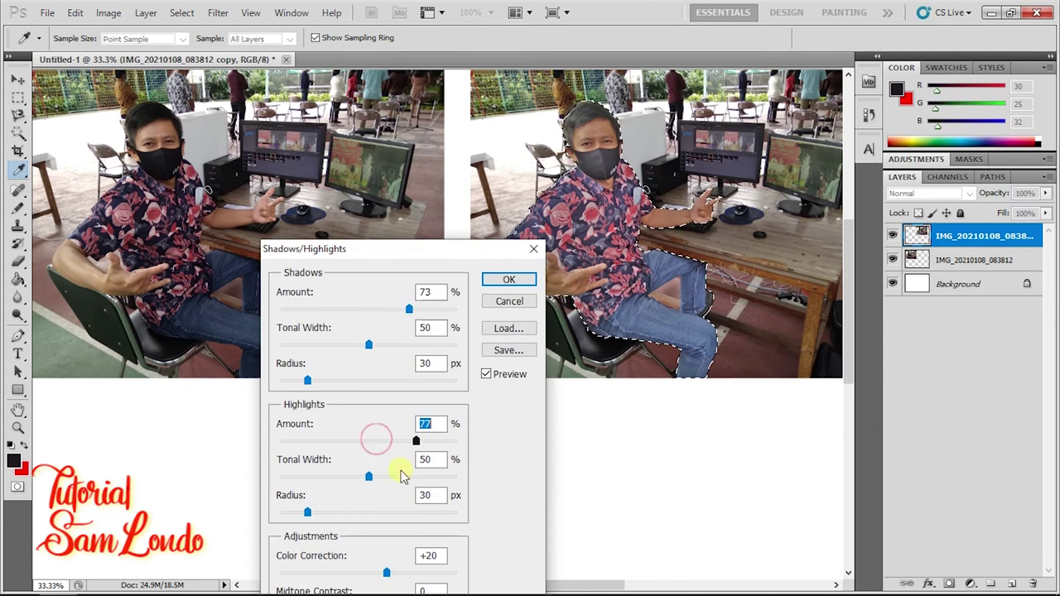
left_click_drag(402, 476, 426, 476)
left_click_drag(324, 512, 374, 513)
left_click_drag(348, 249, 270, 97)
left_click_drag(308, 422, 342, 422)
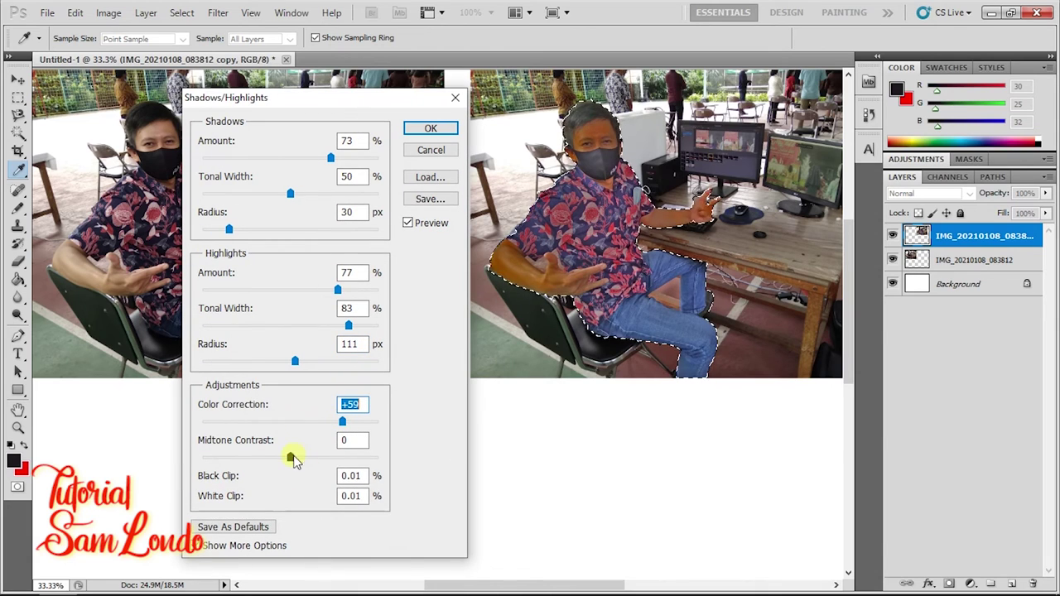
left_click_drag(291, 457, 347, 457)
left_click(426, 130)
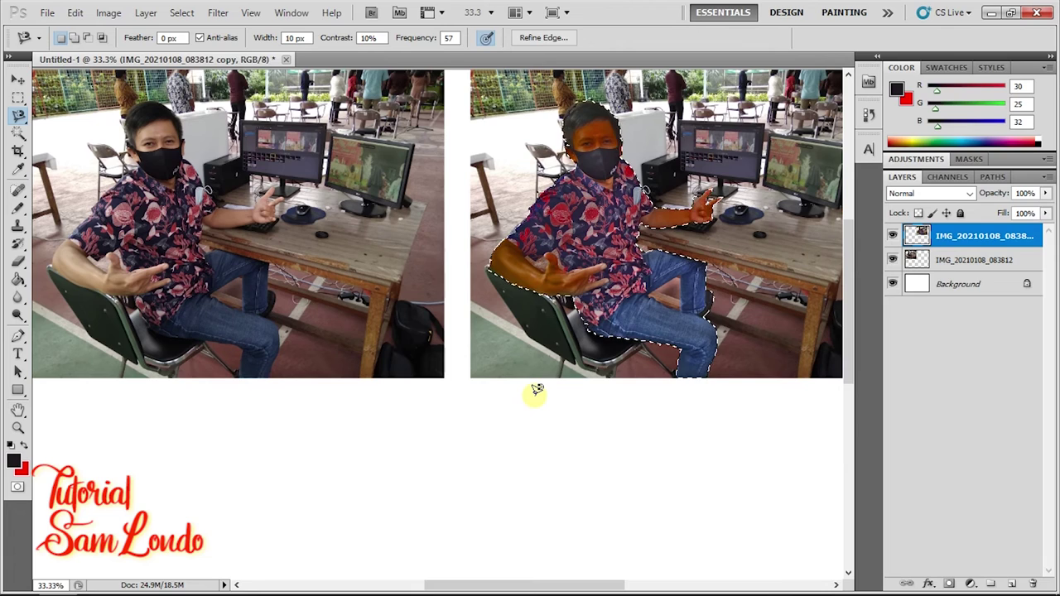
Open Variations and close it without changing the man's colours.
left_click(109, 13)
mouse_move(131, 52)
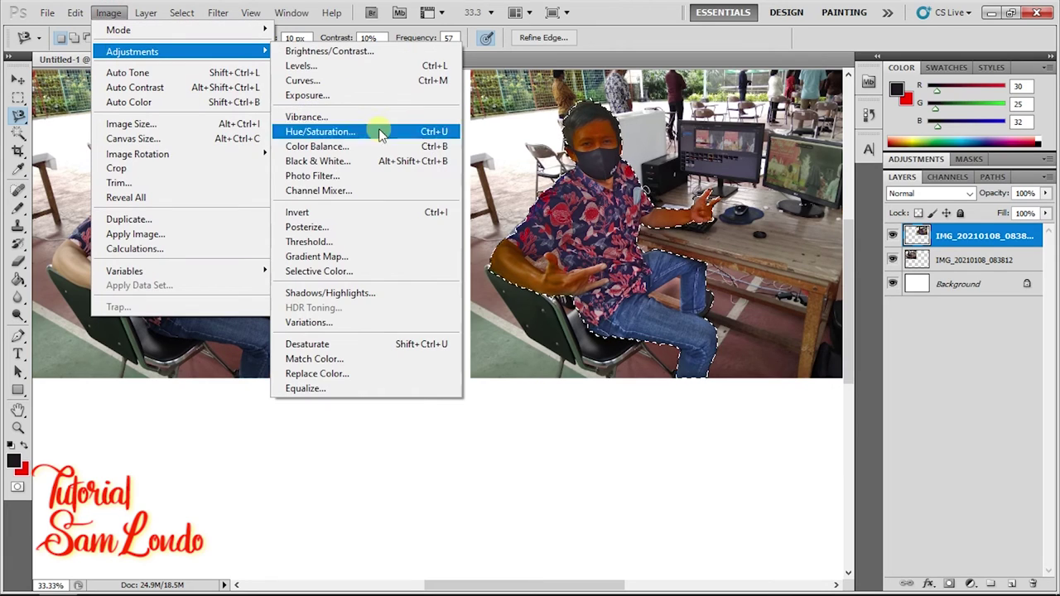
left_click(418, 323)
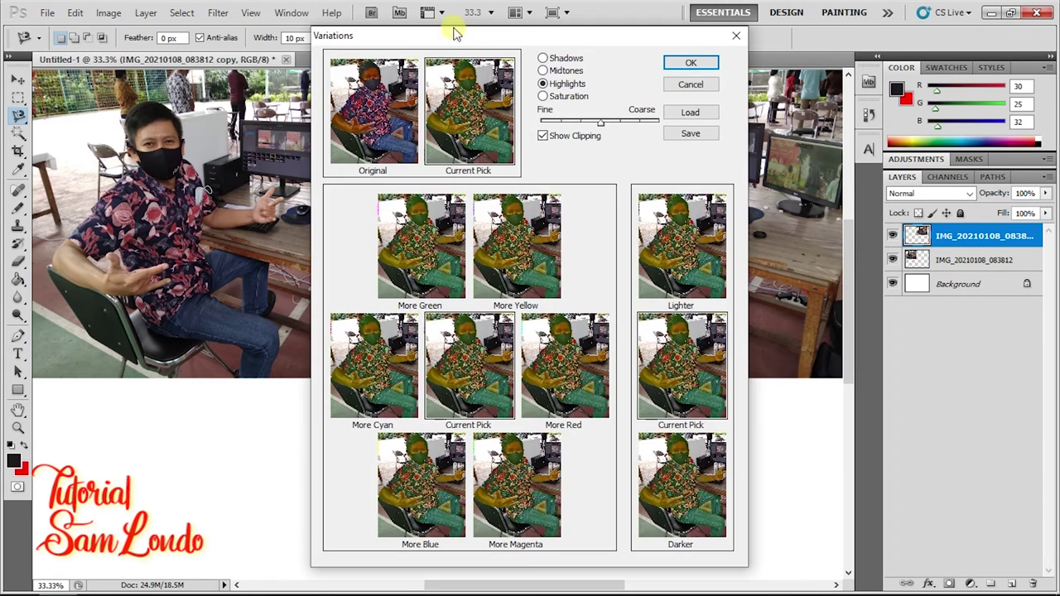
left_click_drag(479, 35, 232, 156)
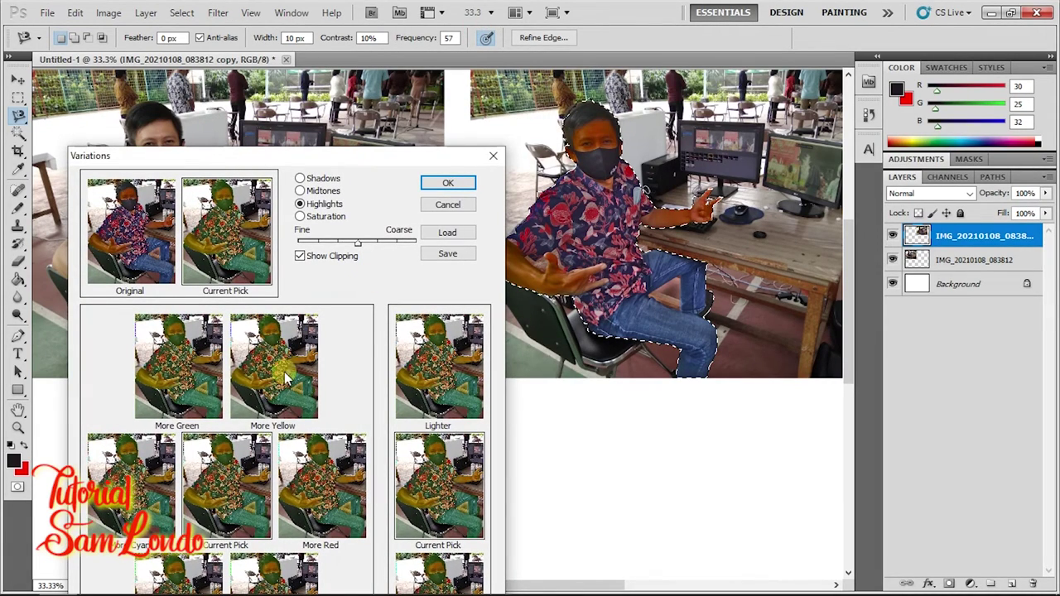
left_click(473, 199)
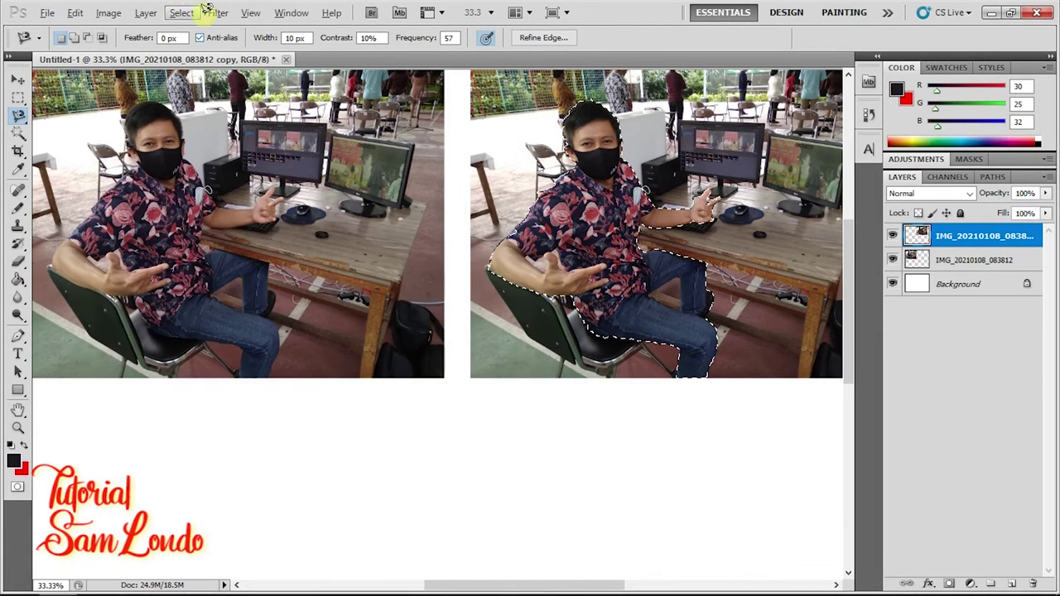
Apply a darker green-yellow Variations recolour to the man.
left_click(108, 13)
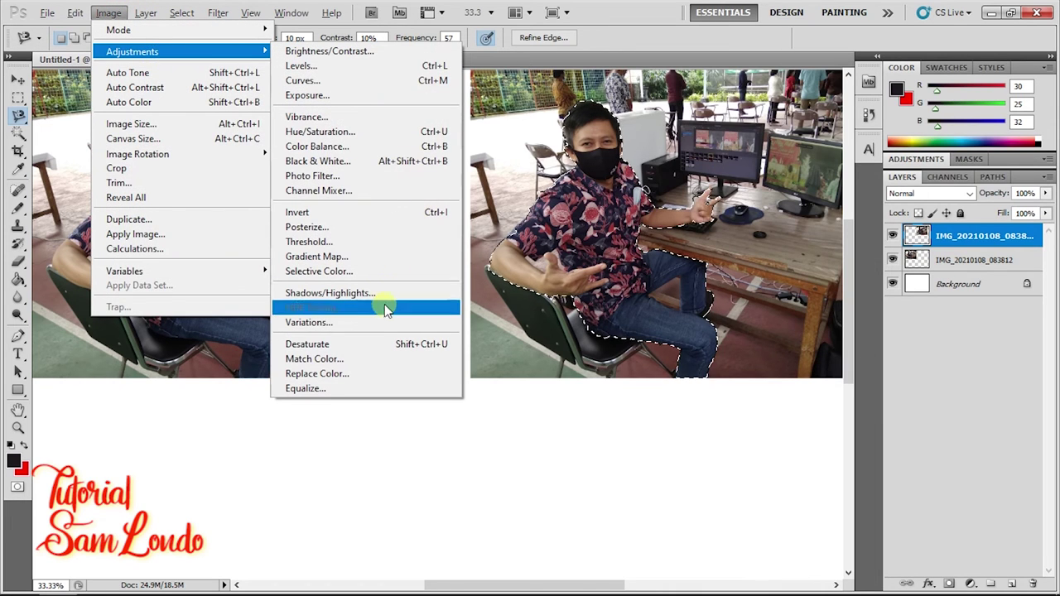
mouse_move(132, 52)
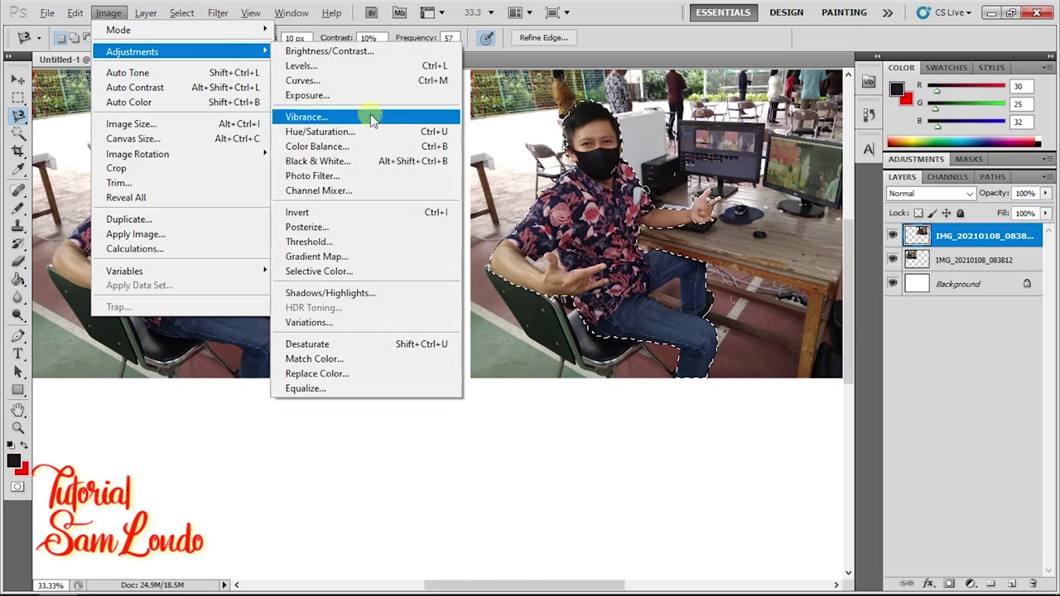
left_click(373, 322)
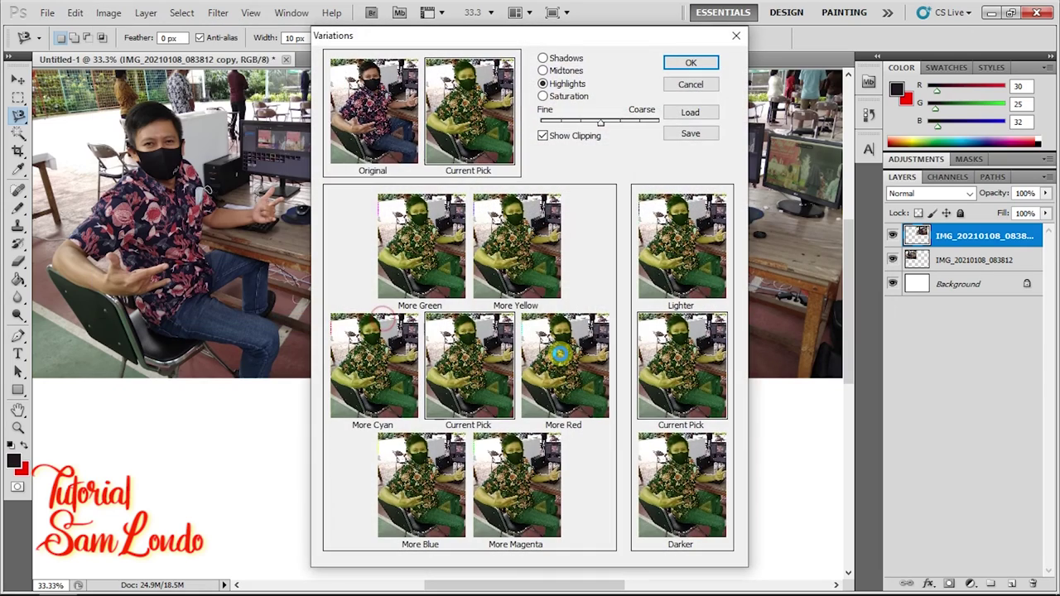
left_click_drag(521, 38, 182, 82)
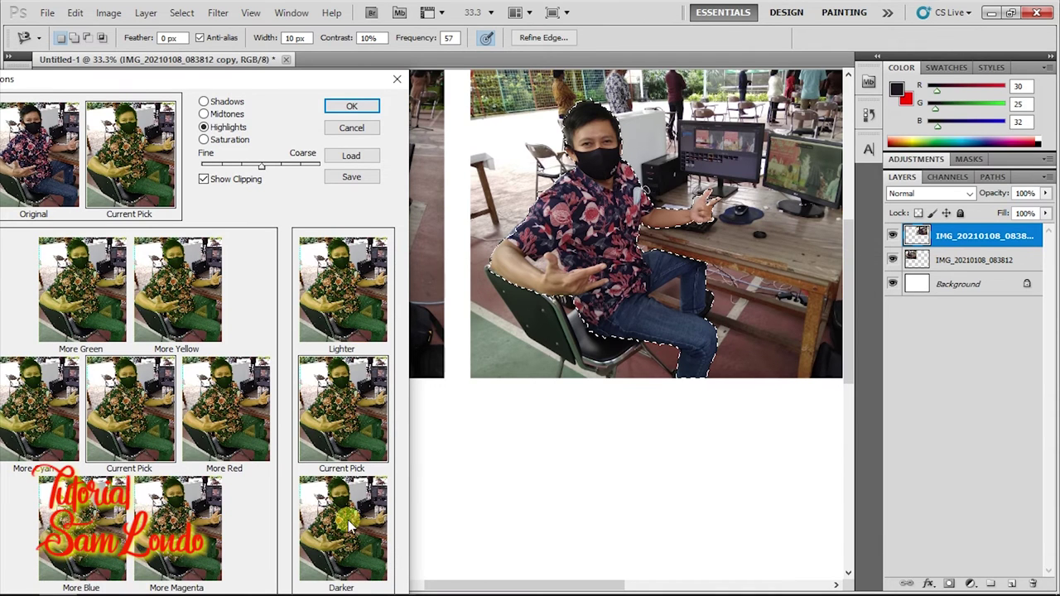
left_click(347, 523)
left_click(348, 108)
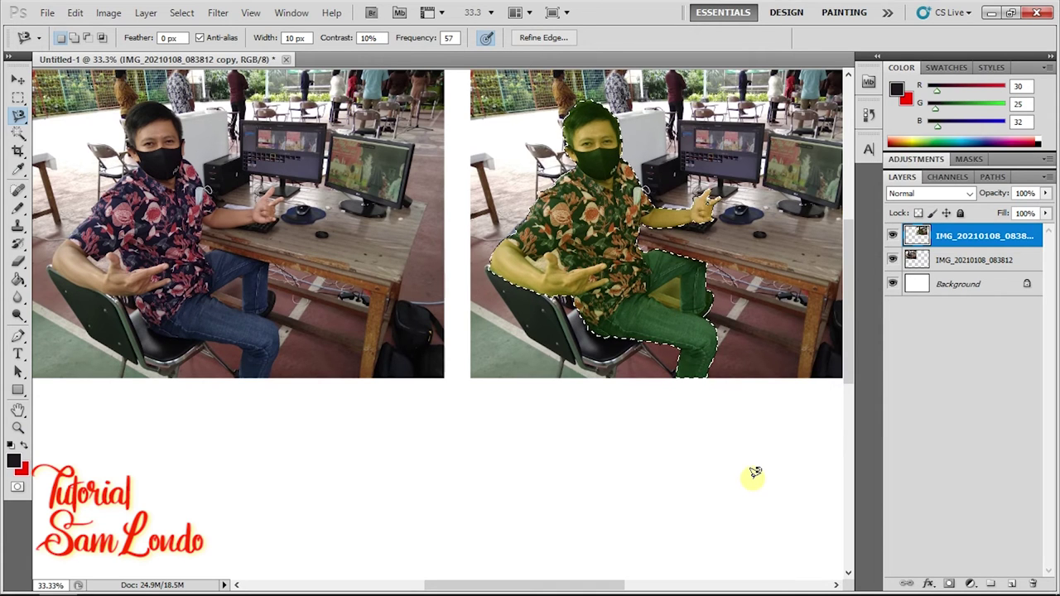
Undo the green-yellow variation, try Desaturate on the selected man, then undo it.
key("ctrl+z")
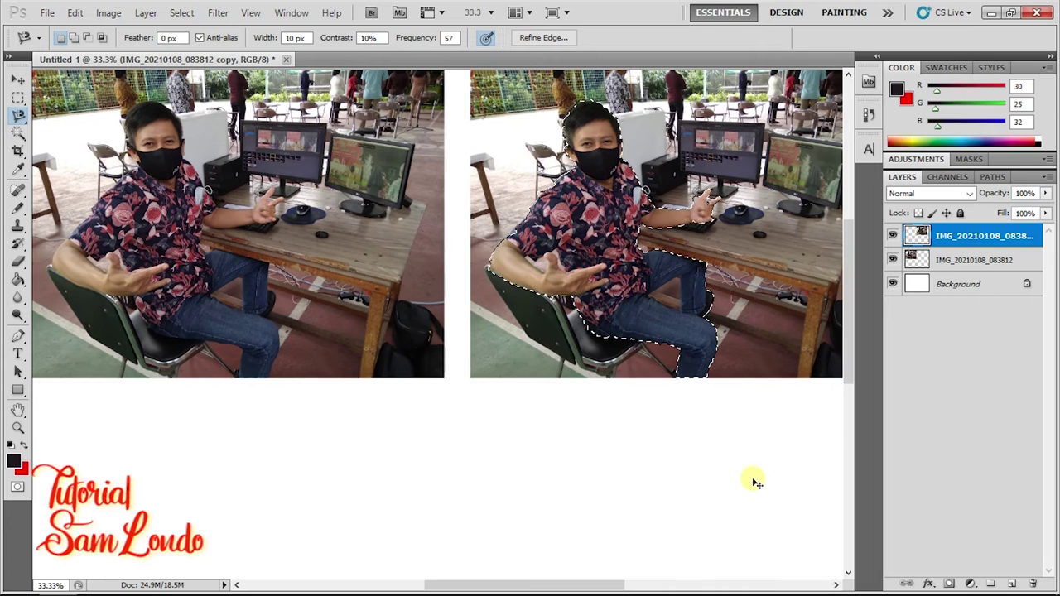
left_click(99, 13)
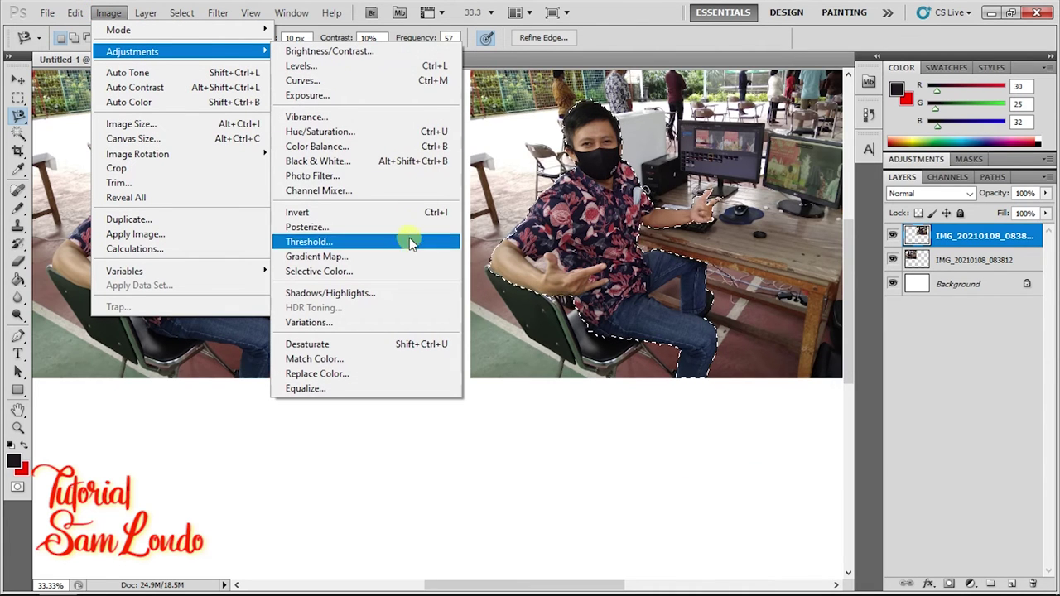
mouse_move(132, 52)
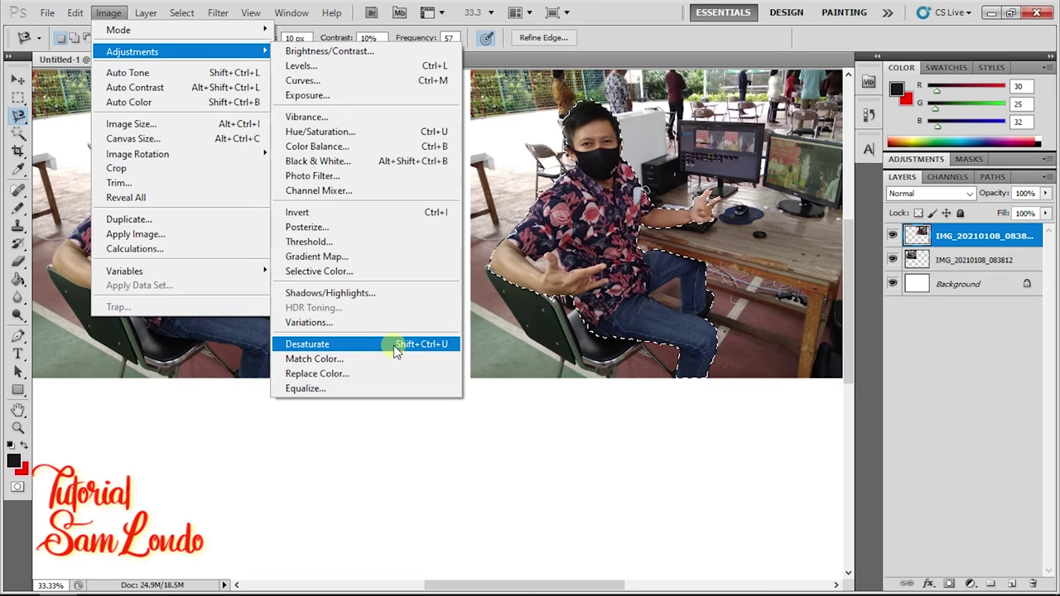
left_click(396, 345)
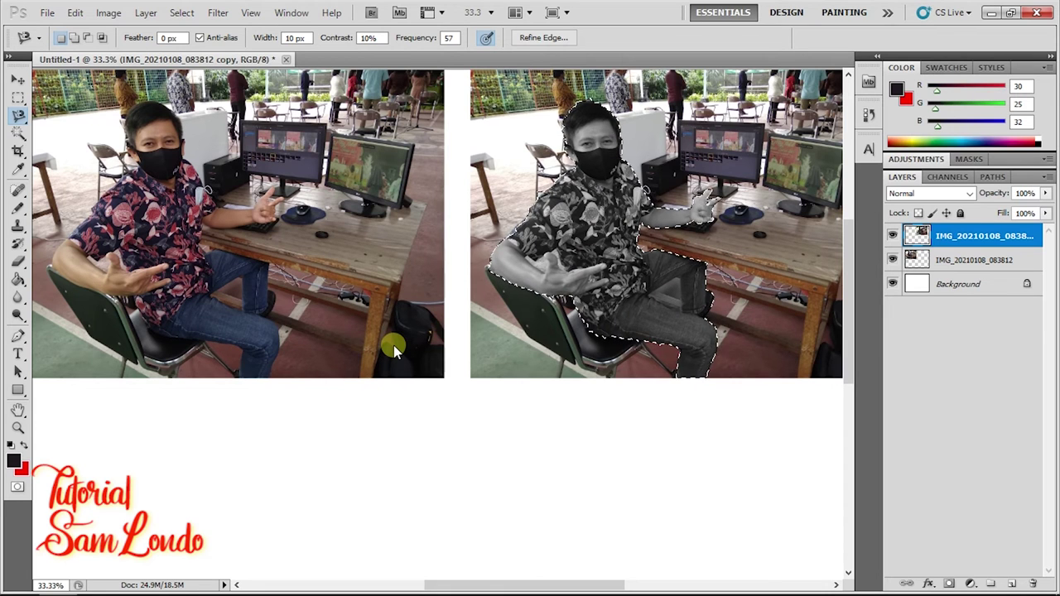
key("ctrl+z")
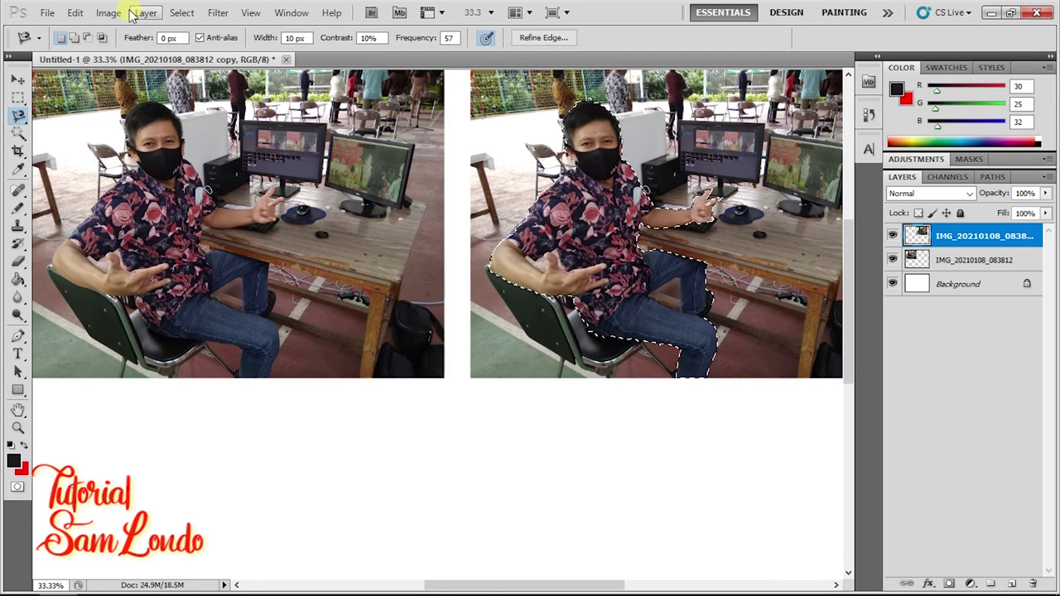
Apply Match Color to the man: Luminance 158, Color Intensity 160, Fade 54, Neutralize on.
left_click(113, 14)
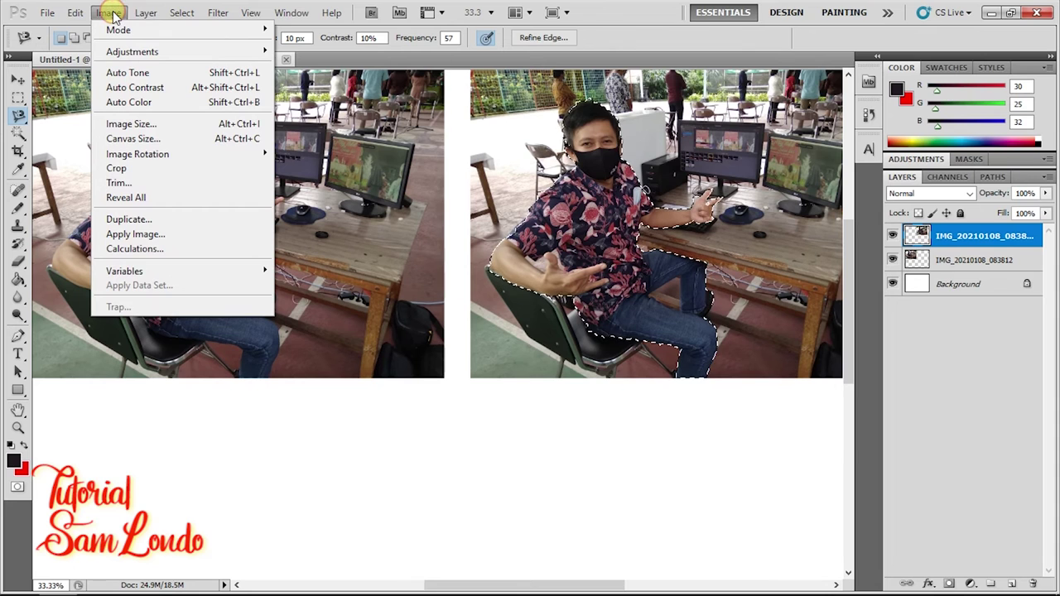
mouse_move(133, 51)
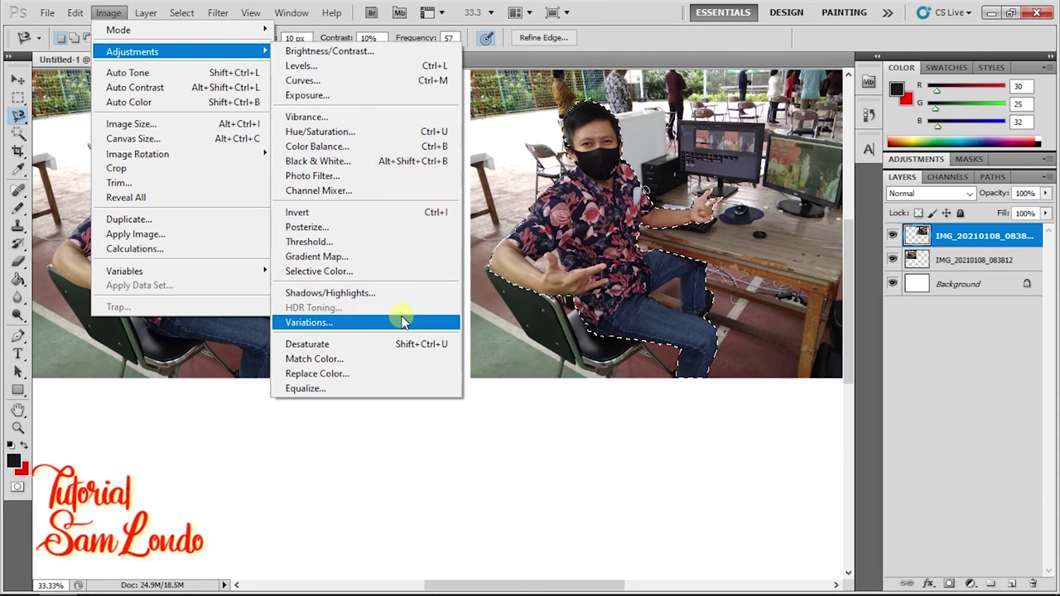
left_click(421, 360)
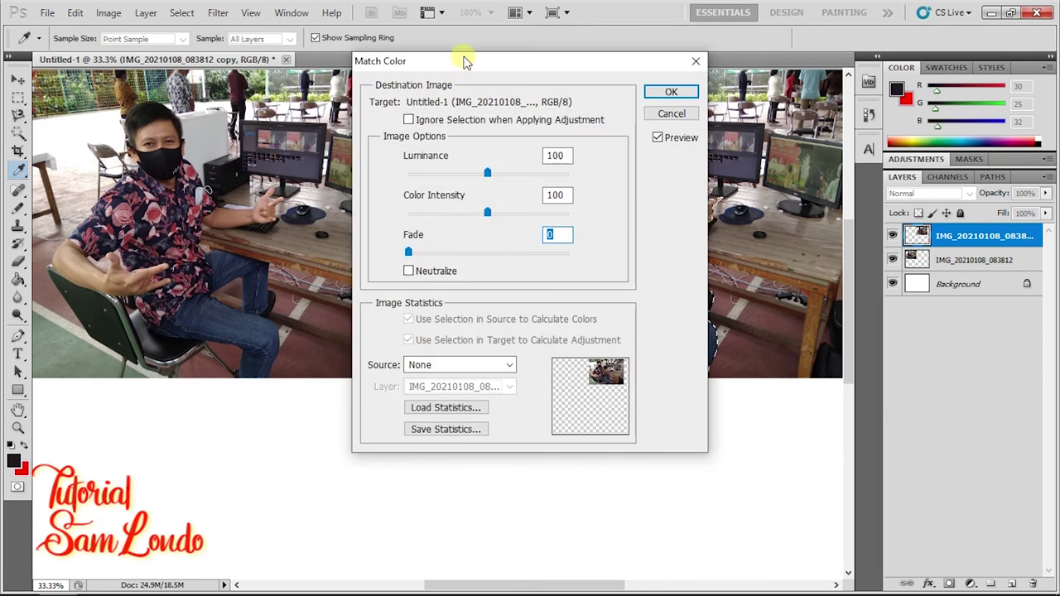
left_click_drag(464, 58, 230, 228)
left_click_drag(254, 341, 301, 340)
left_click_drag(255, 380, 303, 380)
left_click_drag(171, 420, 261, 420)
left_click(176, 439)
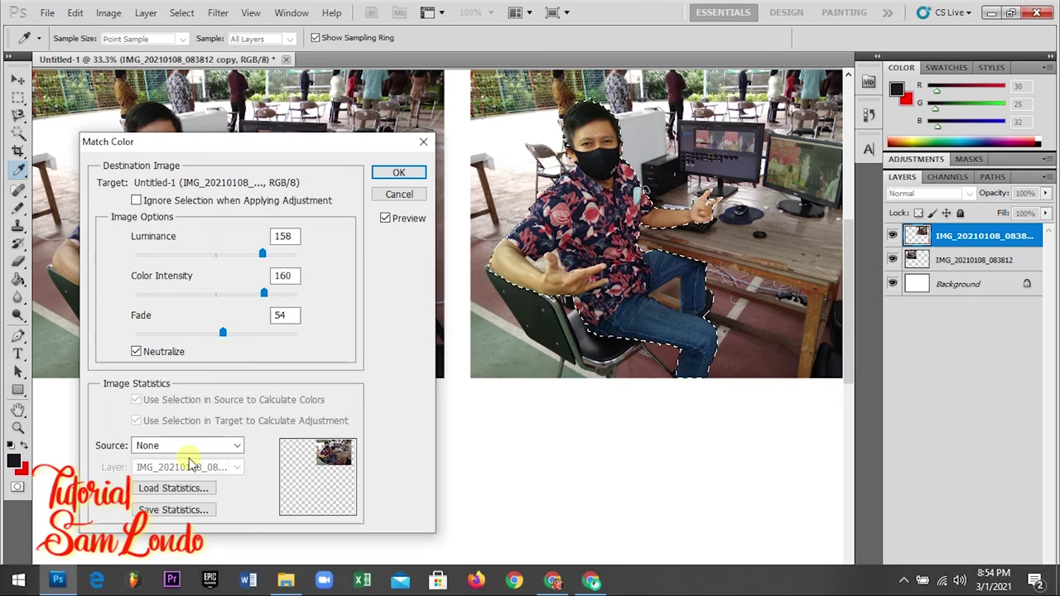
left_click_drag(267, 228, 210, 311)
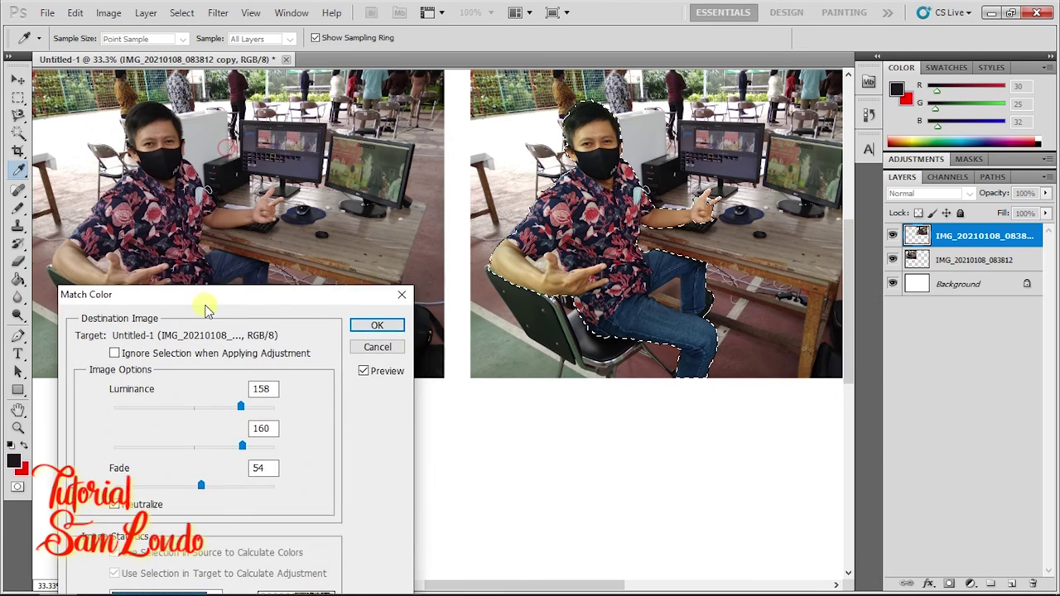
left_click(373, 342)
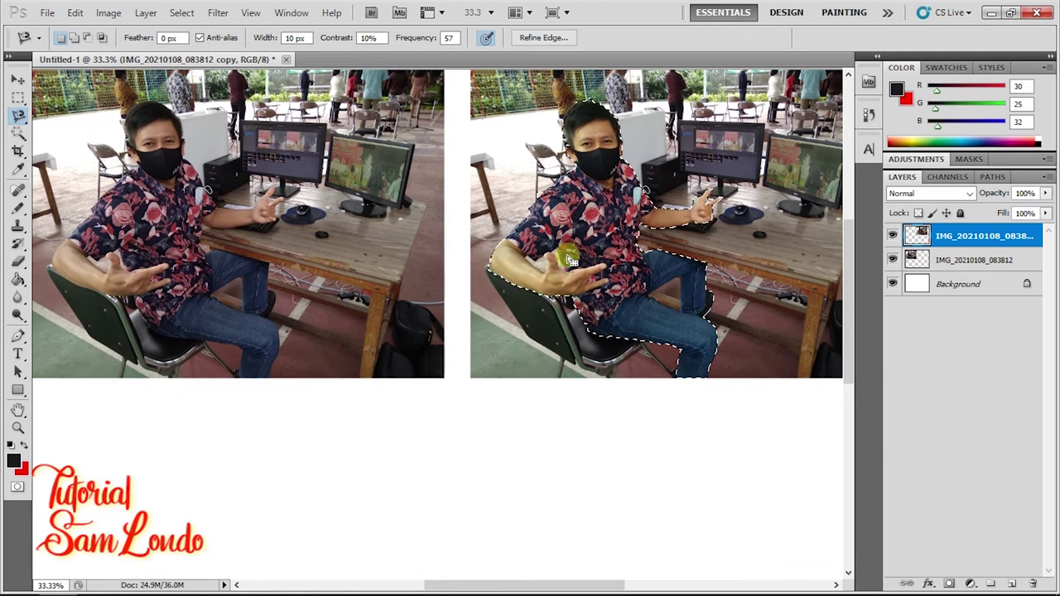
left_click(17, 79)
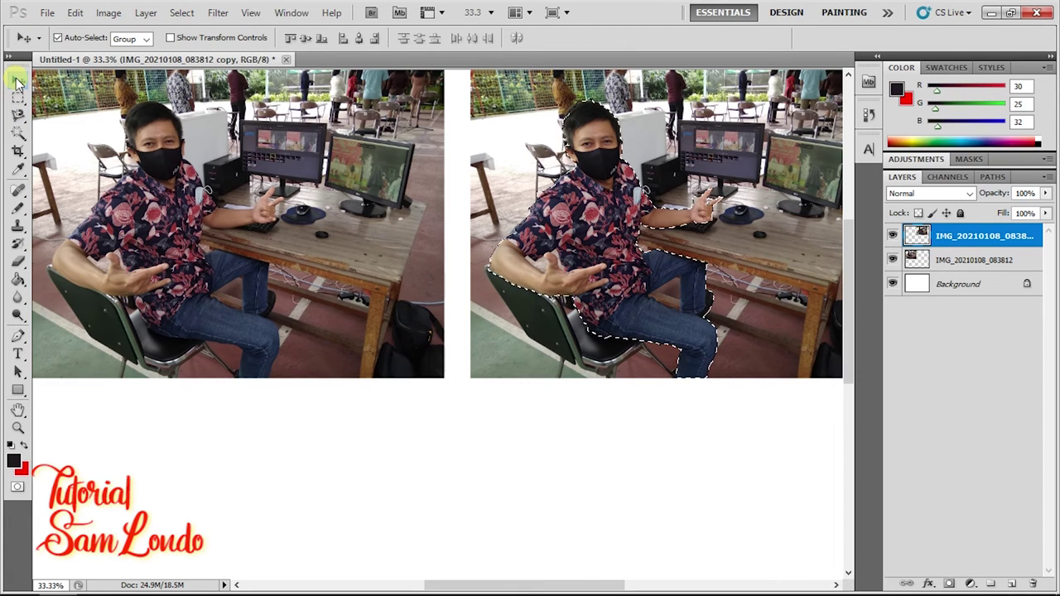
left_click(109, 13)
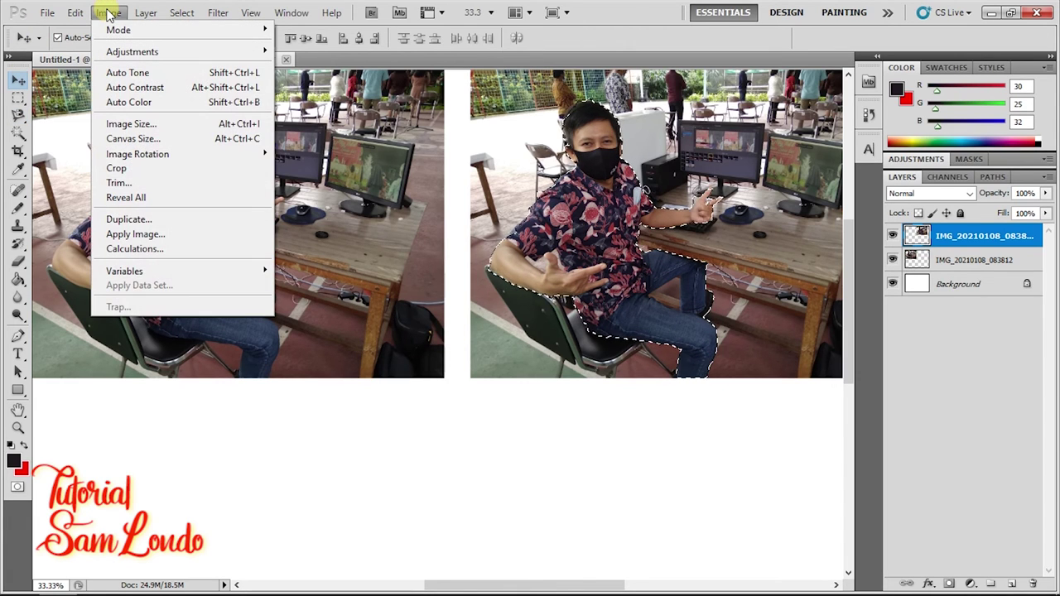
mouse_move(132, 51)
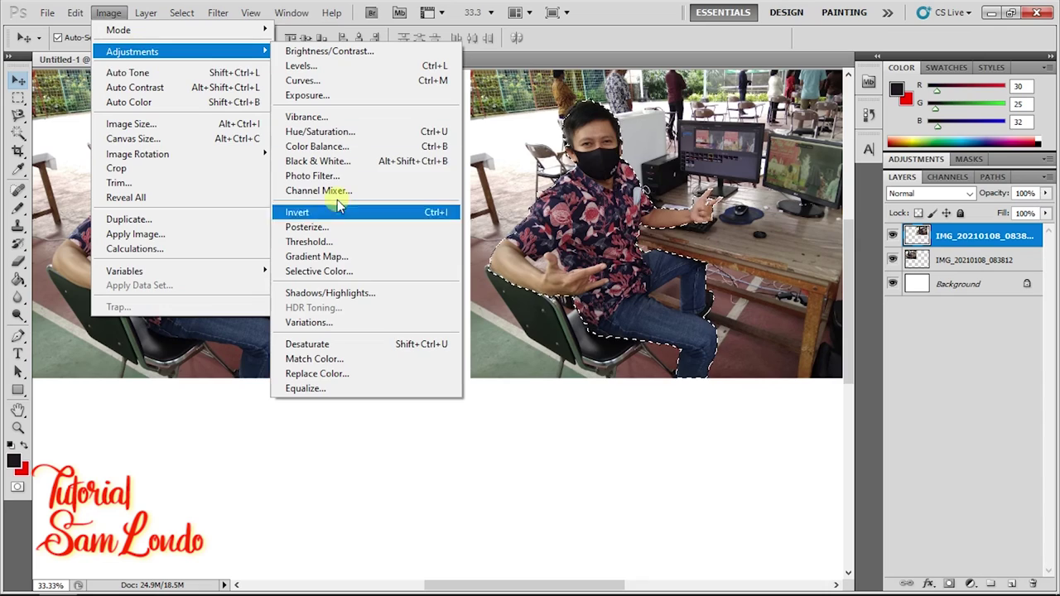
left_click(381, 372)
left_click_drag(444, 33, 179, 33)
left_click_drag(214, 418, 276, 418)
left_click_drag(213, 452, 274, 453)
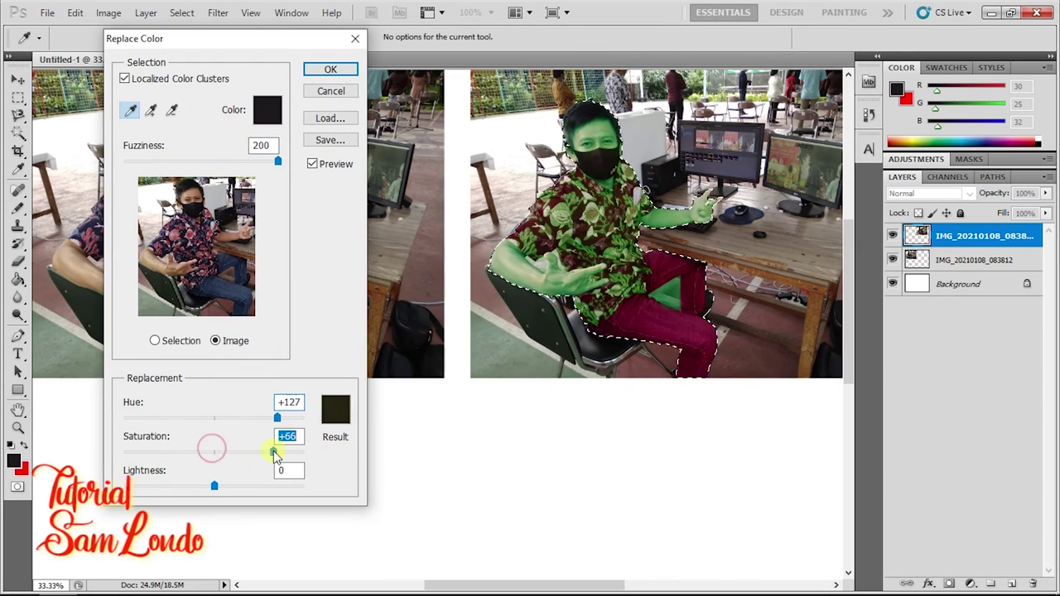
left_click(335, 408)
left_click(712, 143)
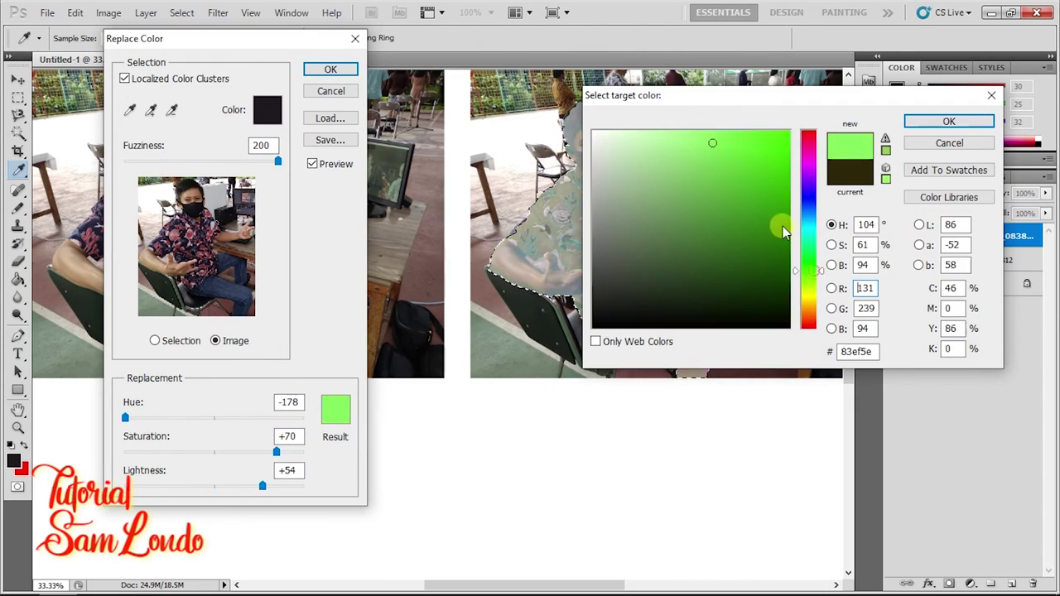
left_click_drag(662, 95, 487, 349)
left_click_drag(632, 406, 632, 451)
left_click(761, 372)
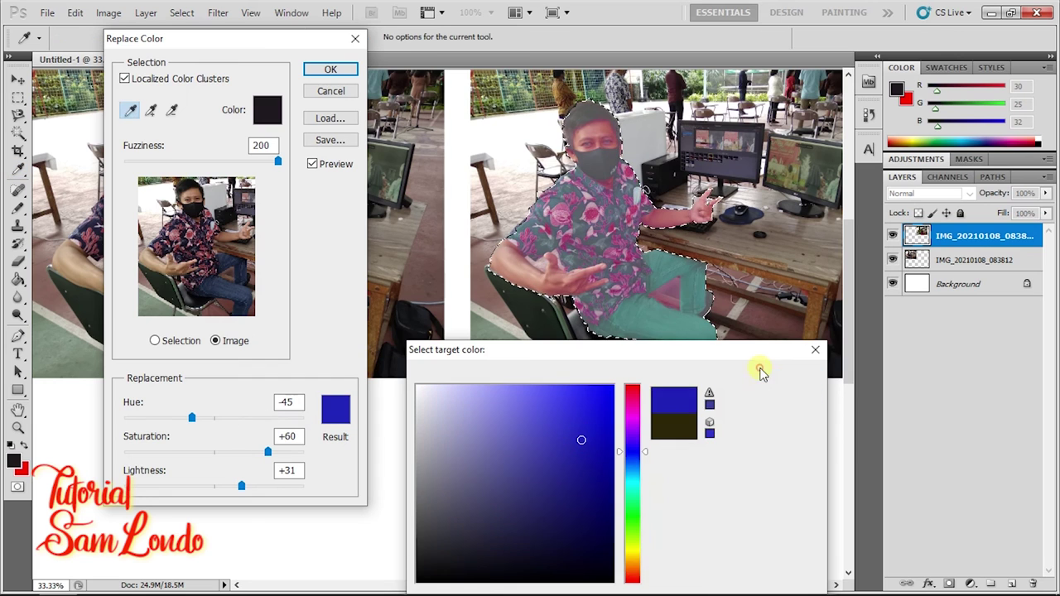
left_click(331, 70)
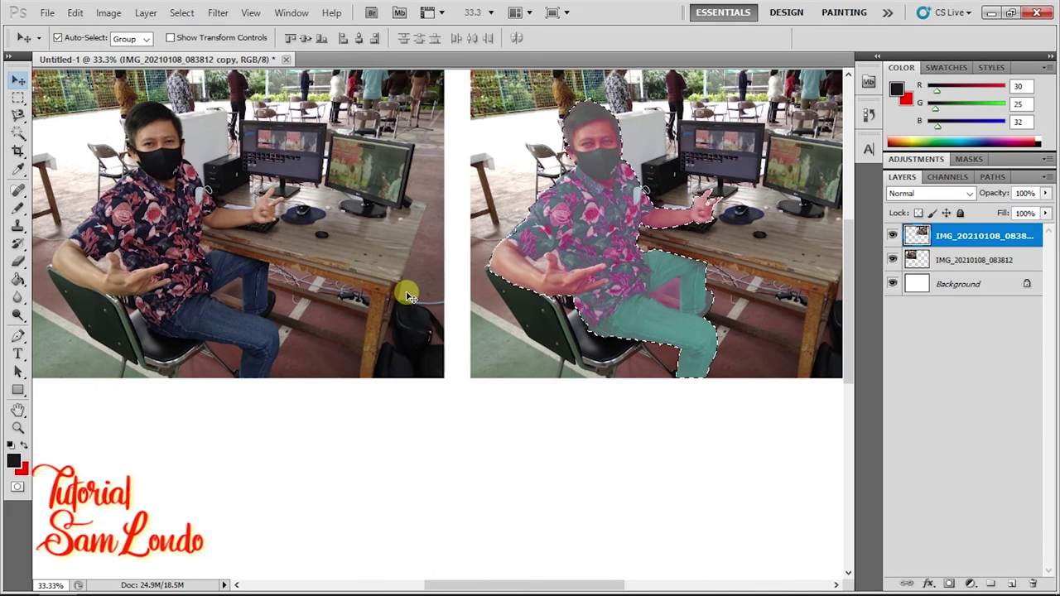
key("ctrl+z")
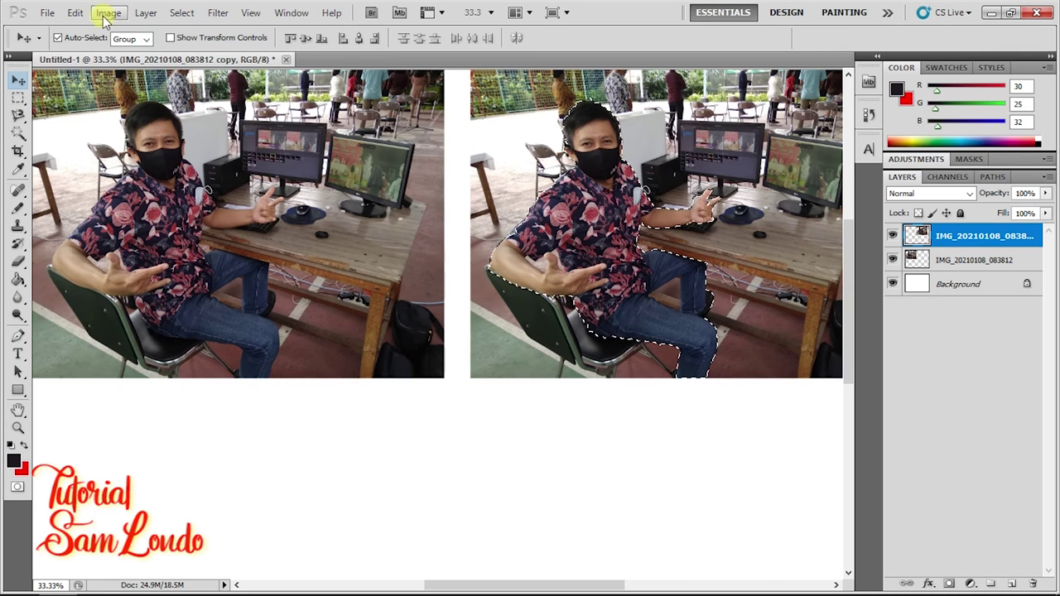
Equalize only the selected man's area of the right copy.
left_click(105, 14)
mouse_move(131, 51)
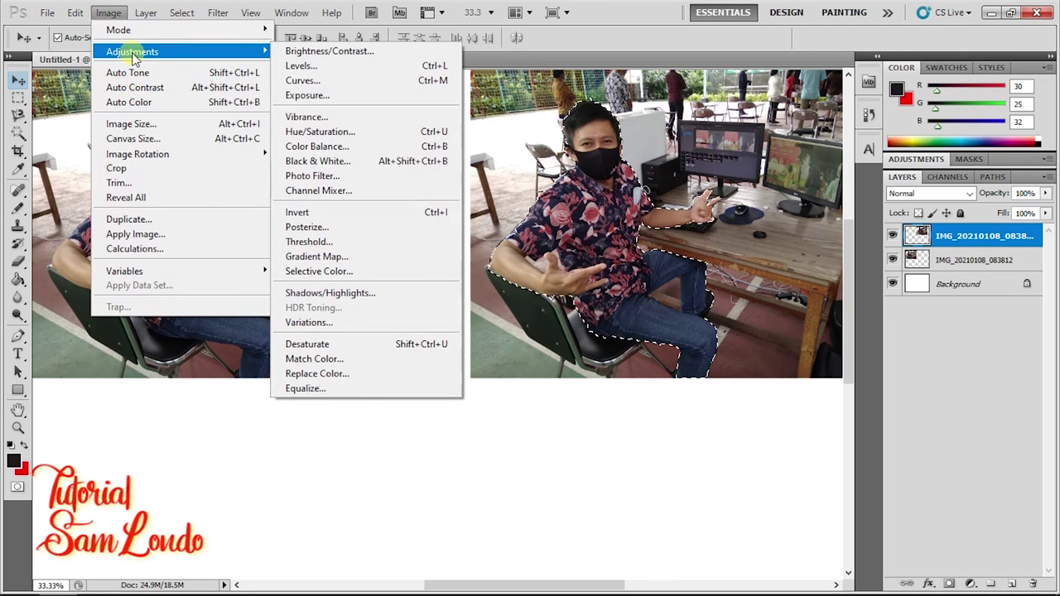
left_click(429, 391)
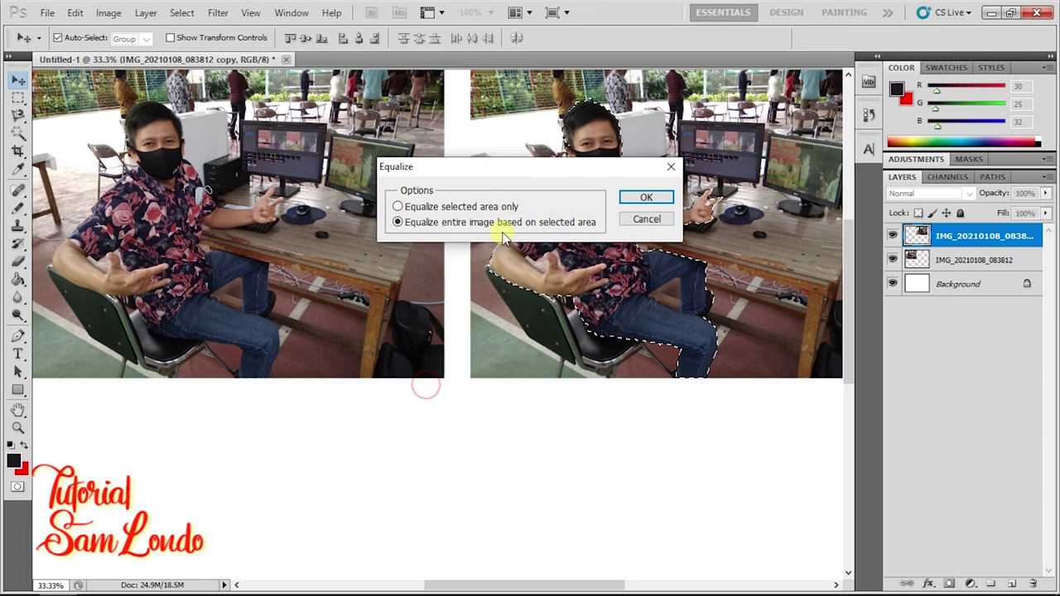
left_click_drag(483, 174, 237, 445)
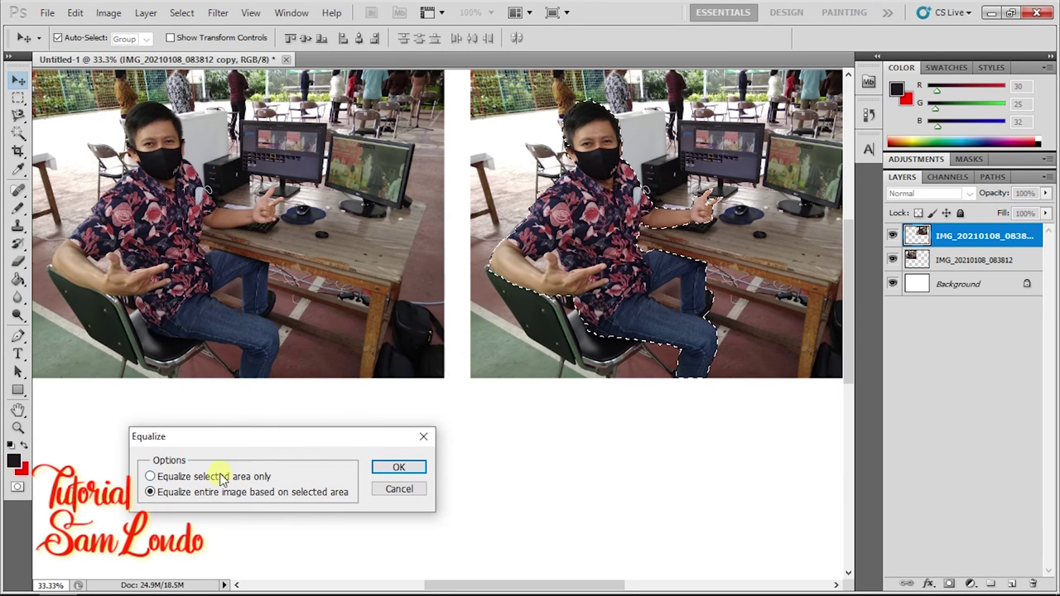
left_click(378, 467)
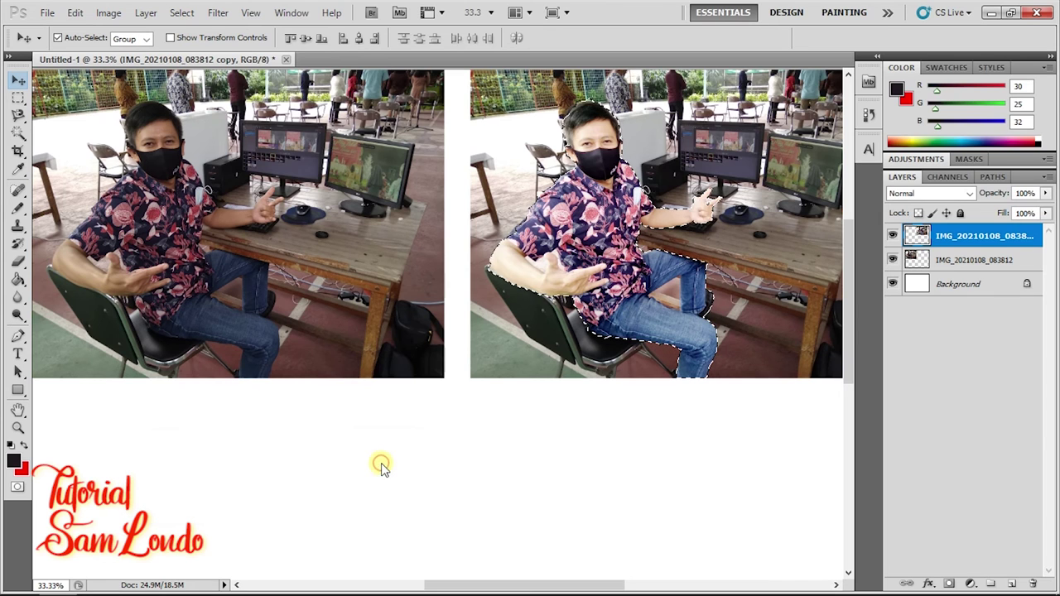
Redo Equalize, this time on the entire image based on the selected area.
left_click(112, 13)
mouse_move(132, 51)
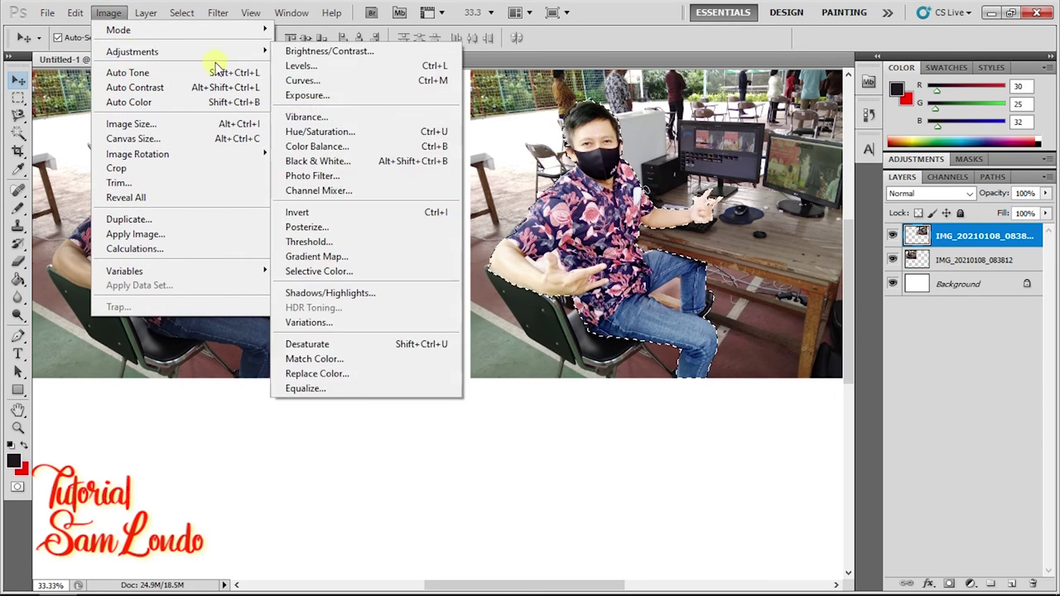
left_click(299, 388)
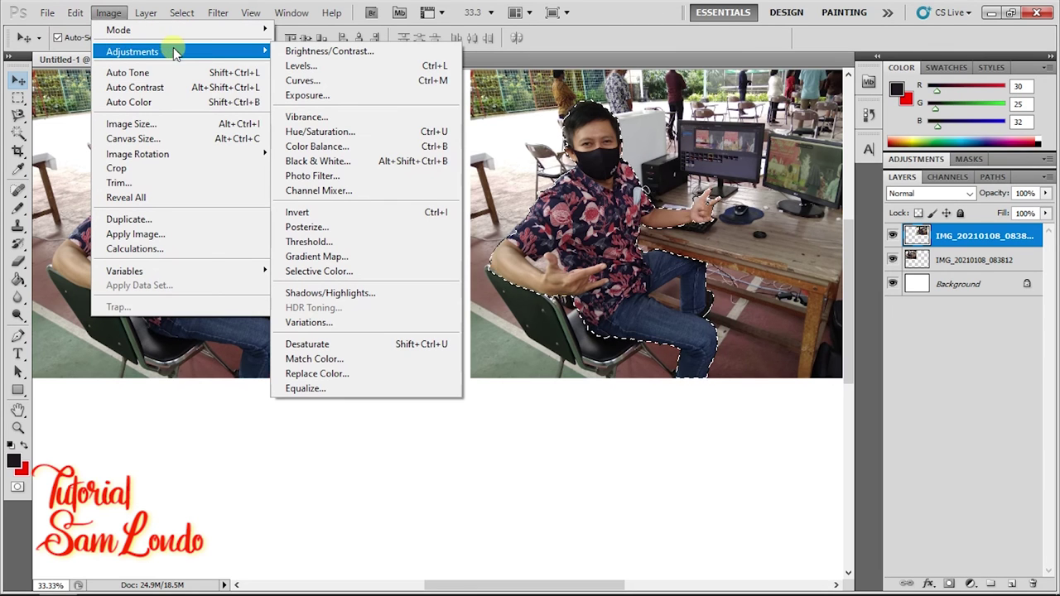
left_click(306, 388)
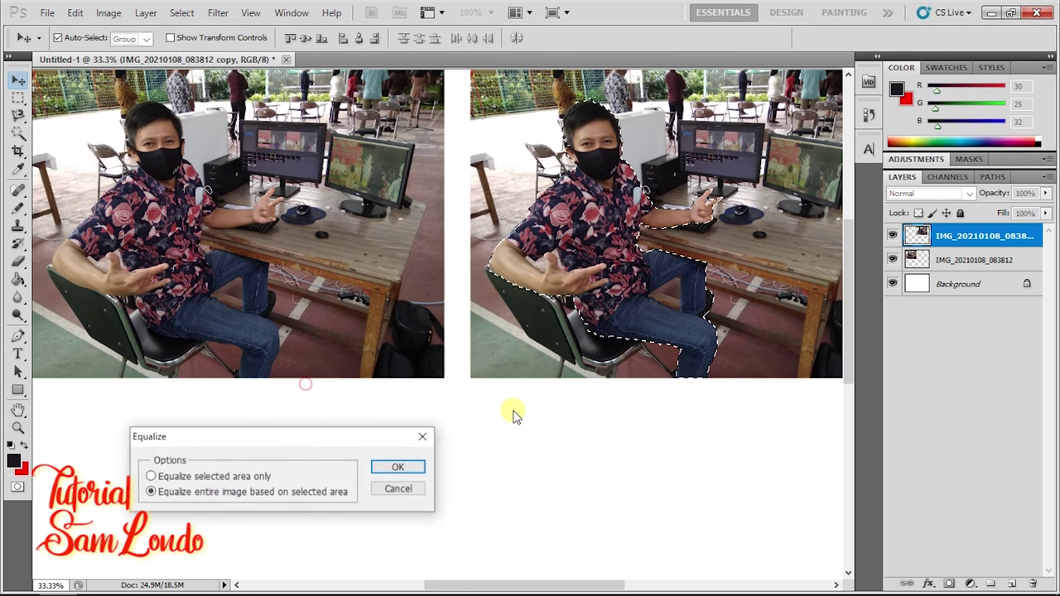
left_click(337, 489)
left_click(398, 467)
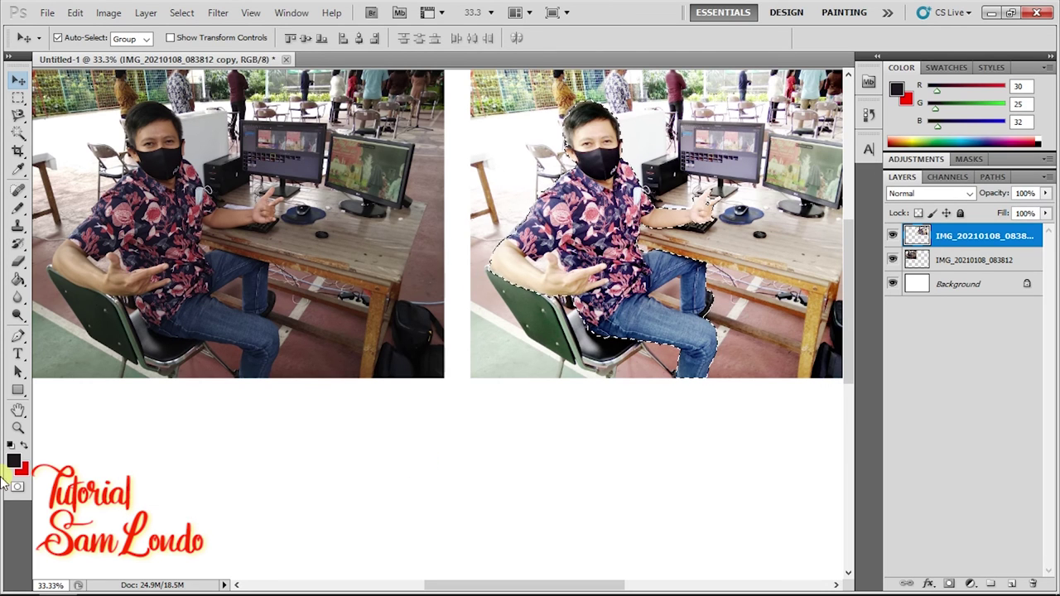
Open the Image menu to reach the Adjustments list.
left_click(109, 12)
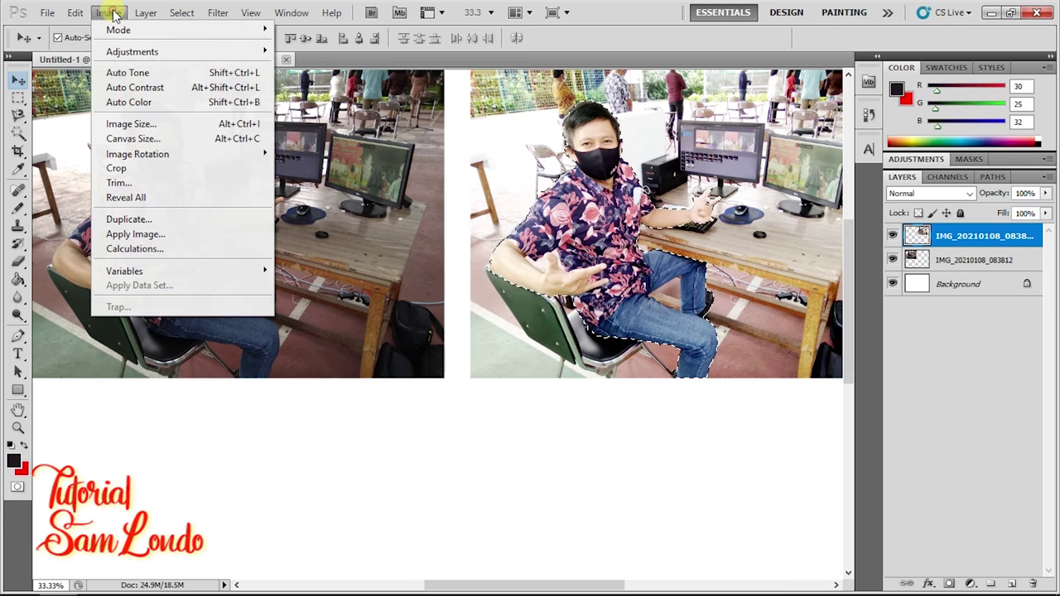